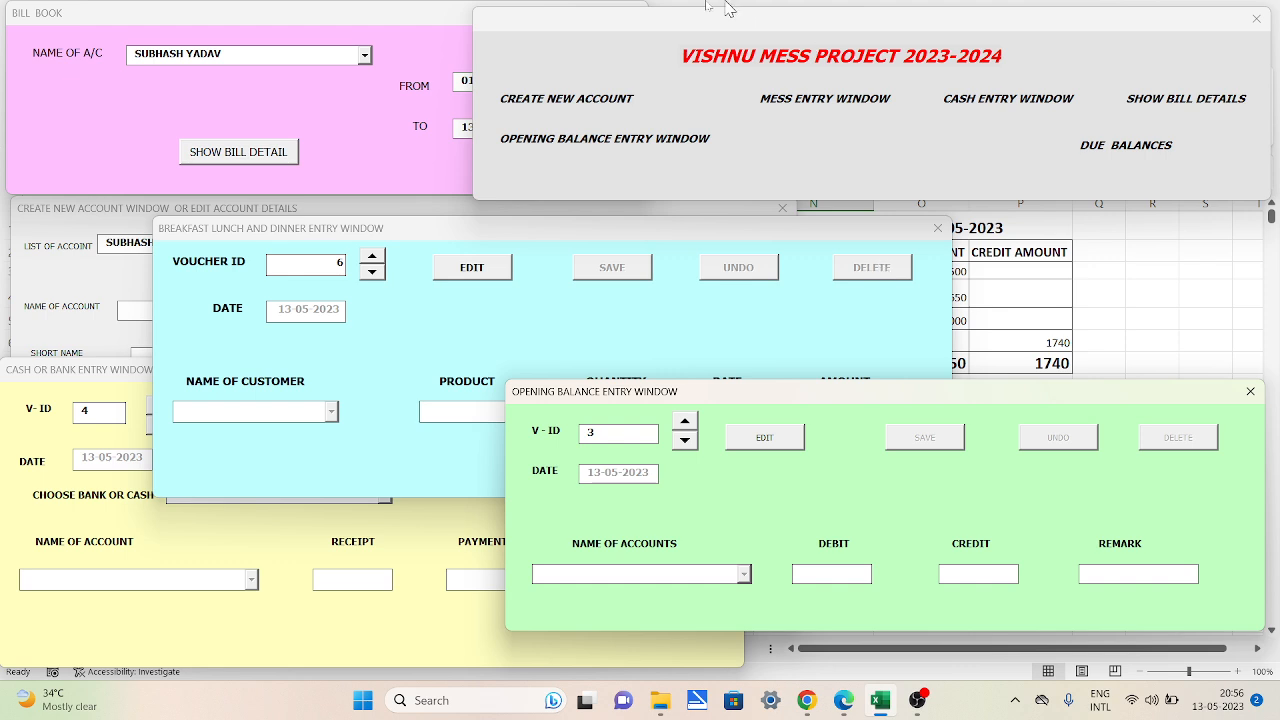
click(705, 94)
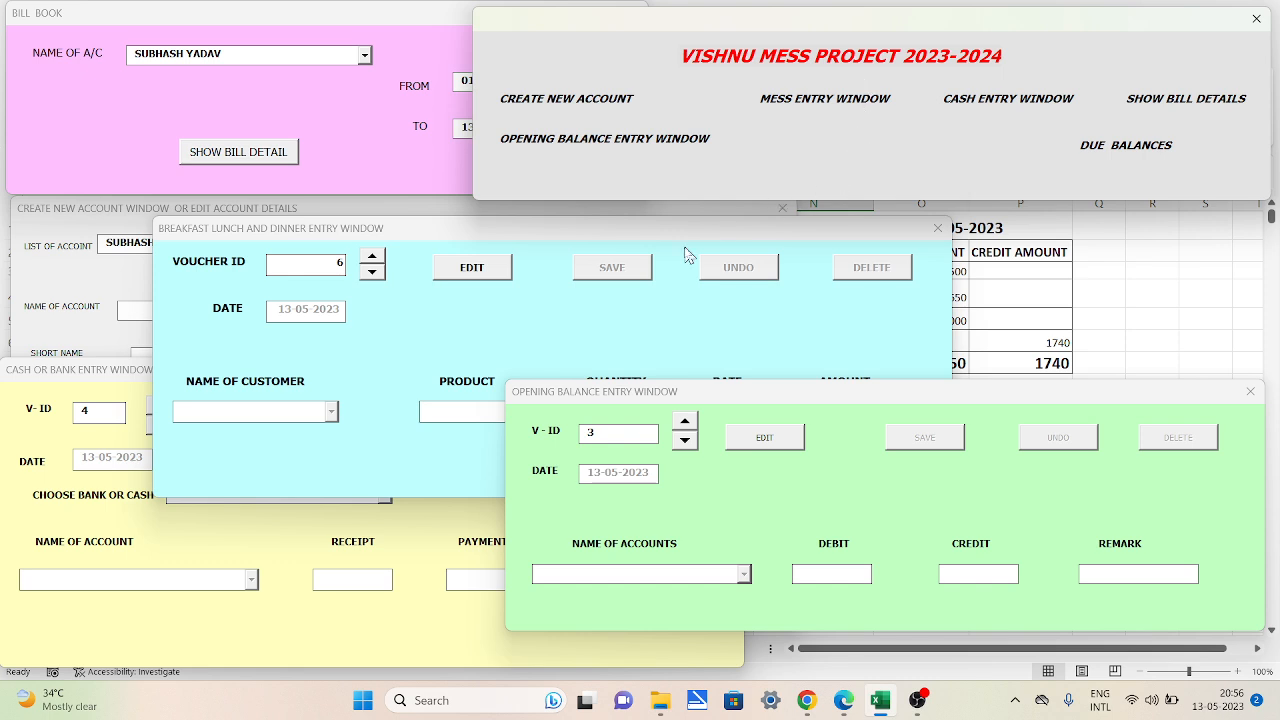
click(66, 223)
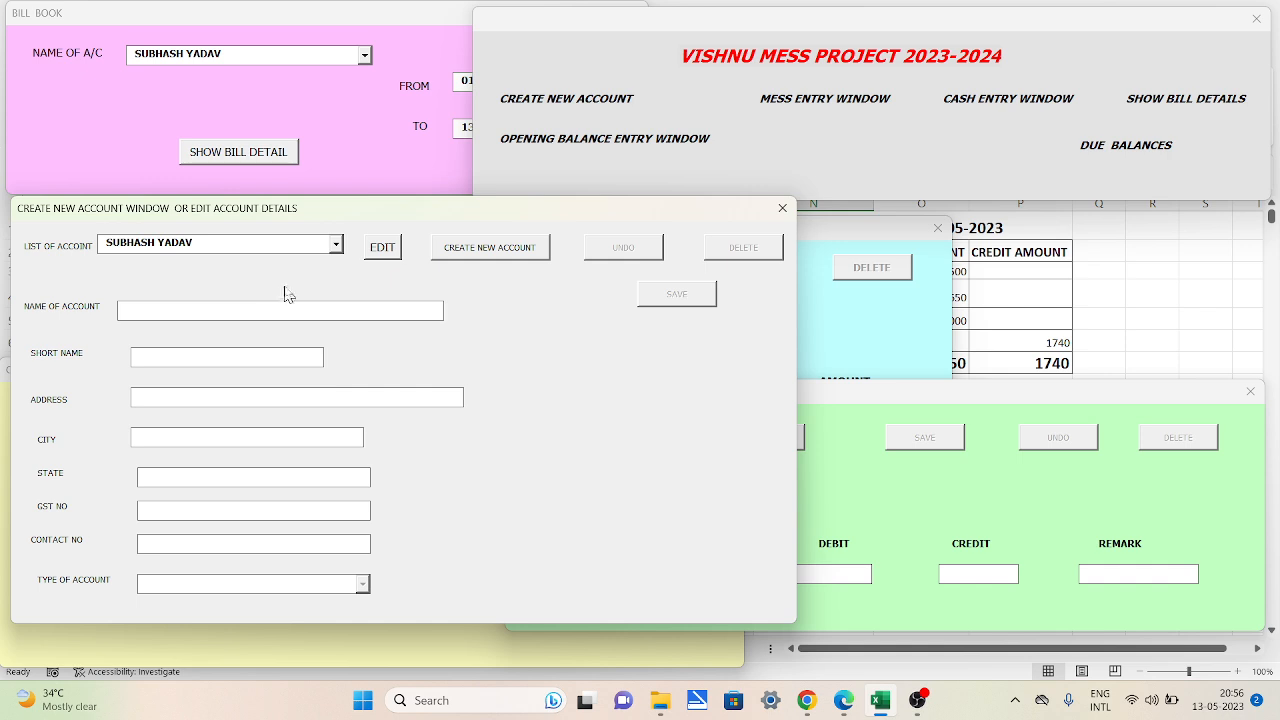
click(840, 443)
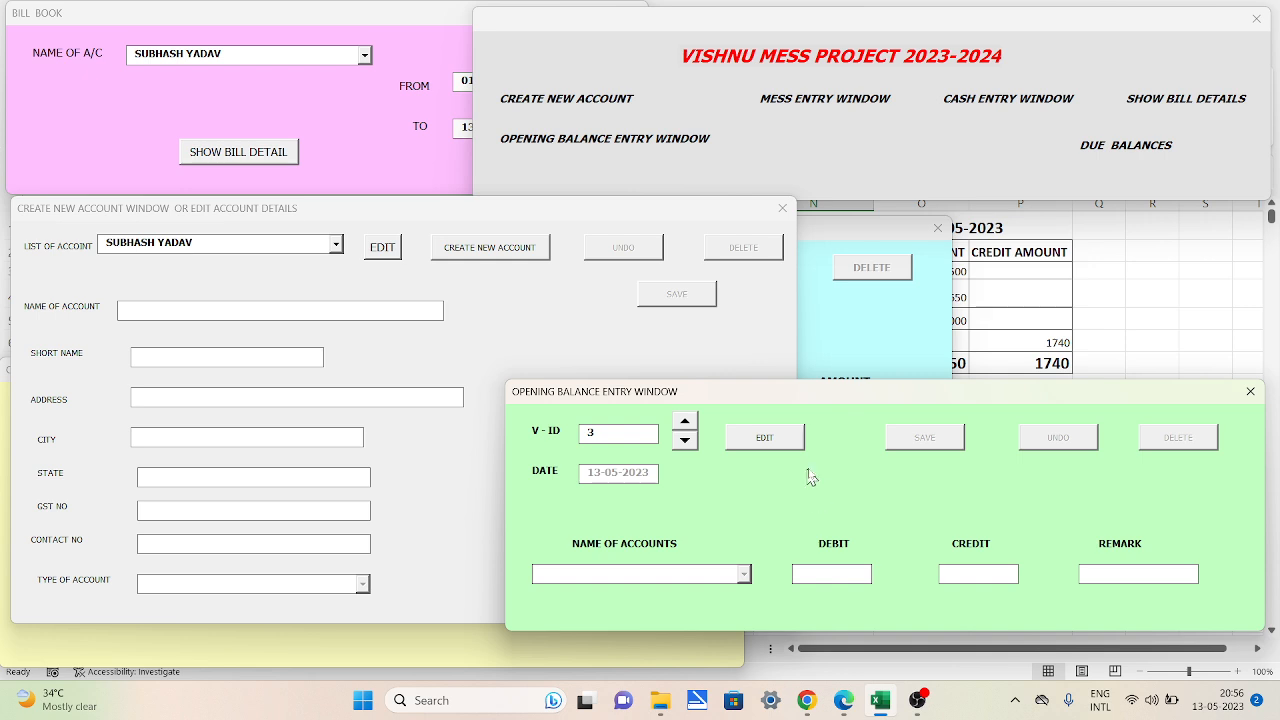
drag(870, 393, 634, 160)
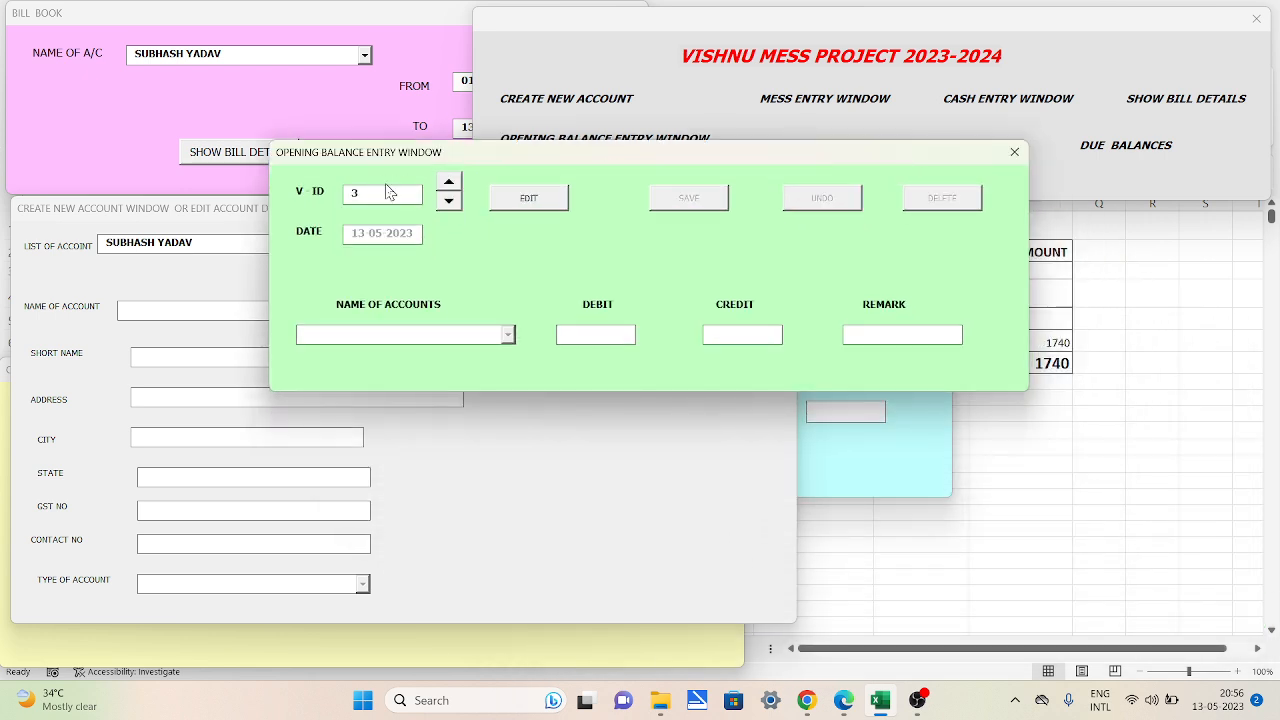
drag(622, 157, 715, 418)
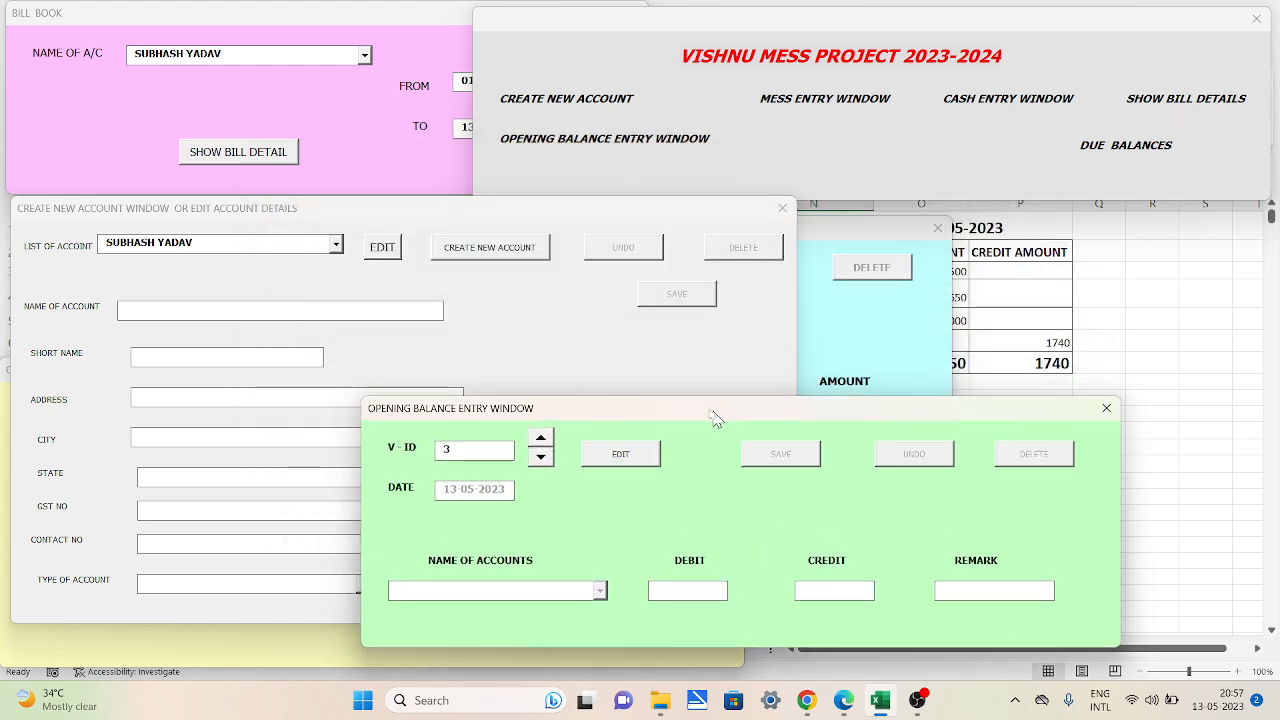
Start a new account in the account creation window, named LAXMI HOSTEL with short name LH.
click(436, 212)
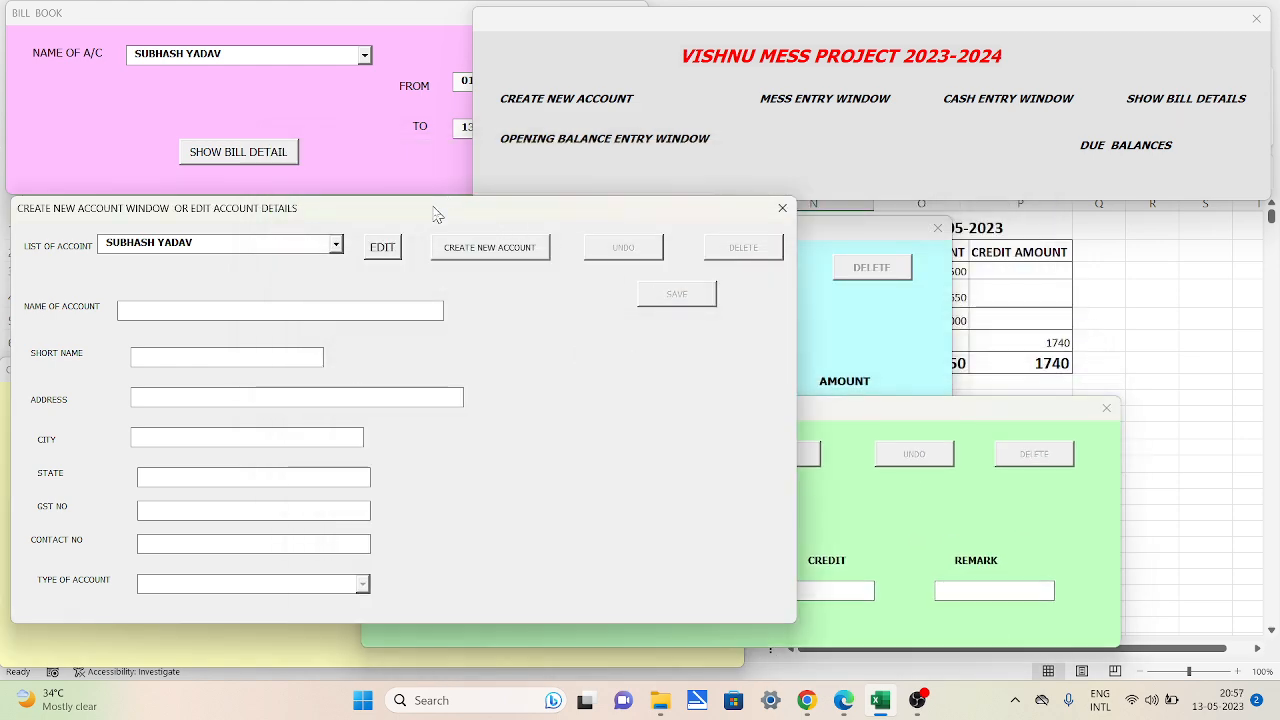
drag(334, 214, 573, 90)
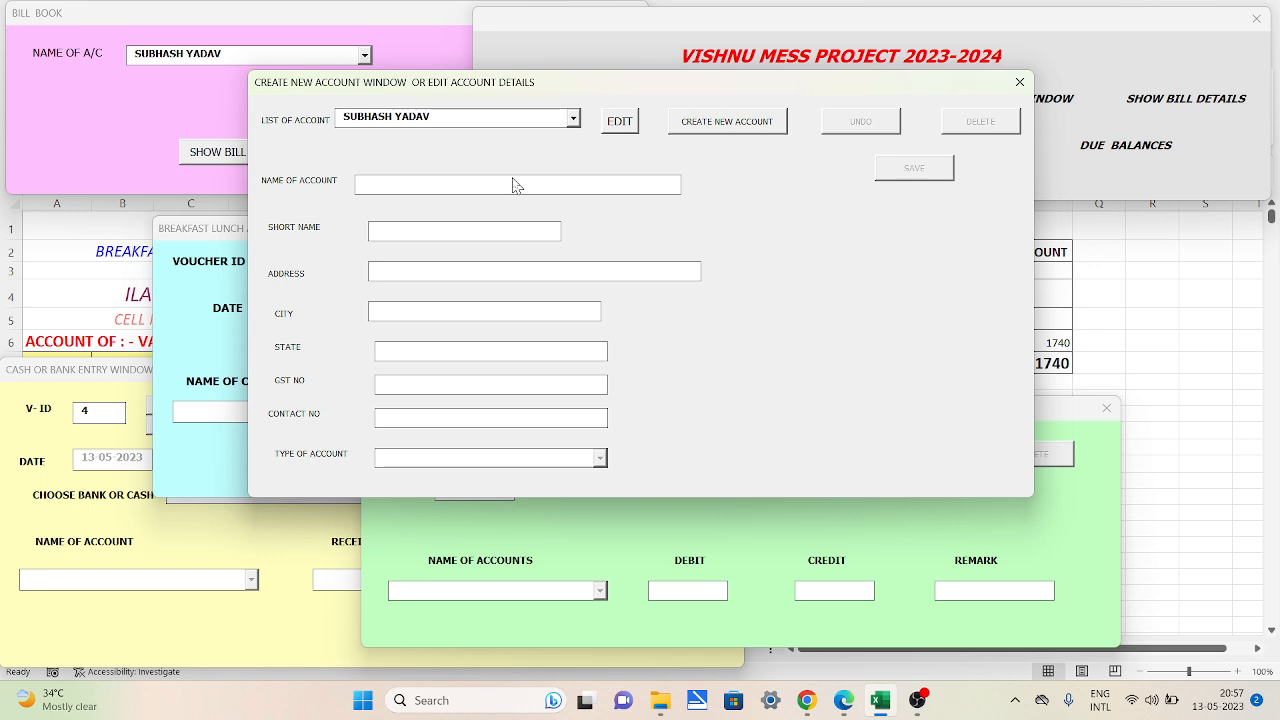
click(727, 122)
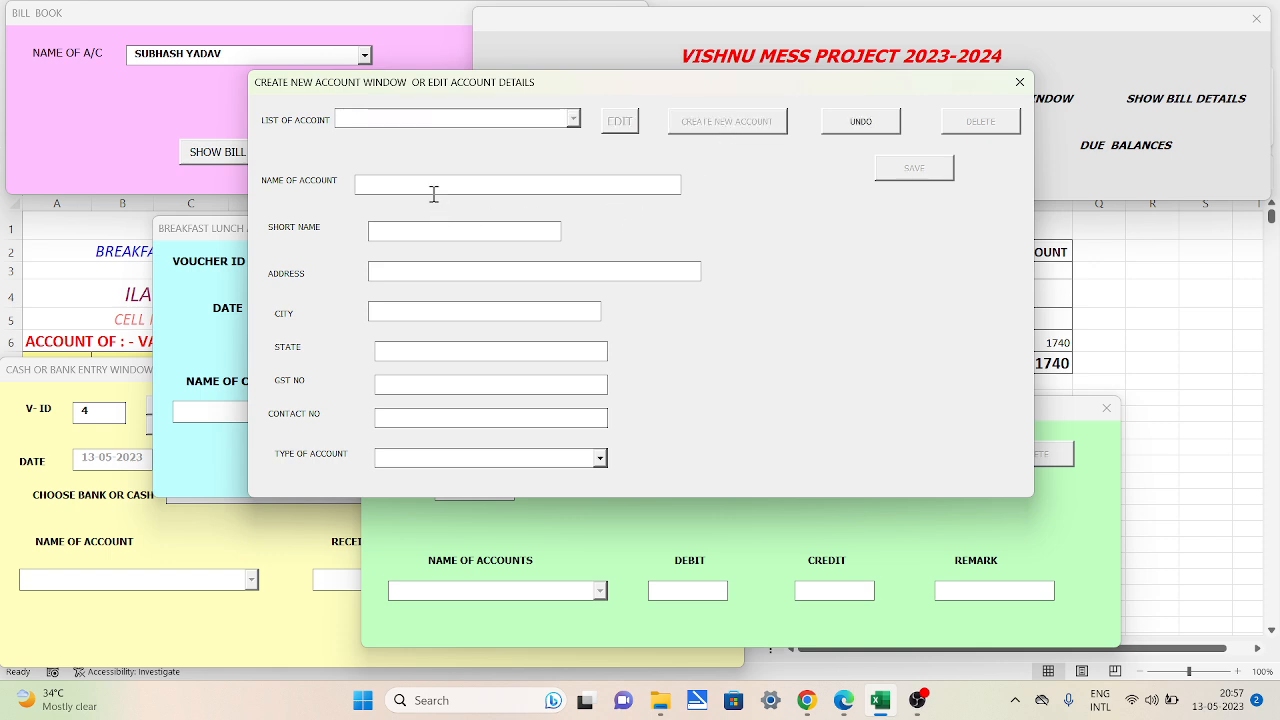
text(LAXMI HOSST)
key(BackSpace)
key(BackSpace)
text(TEL)
key(Tab)
text(LH)
key(Tab)
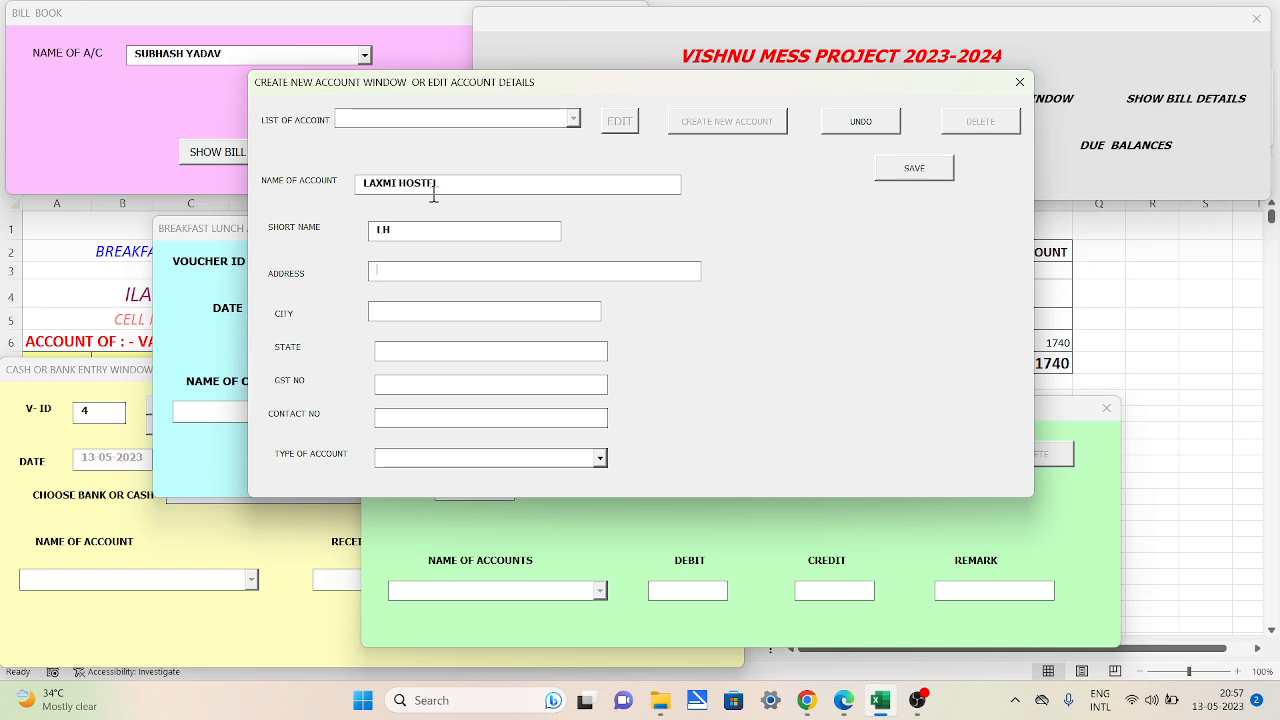
Fill in the new account's address, city and full state name.
text(GANGHI)
key(BackSpace)
key(BackSpace)
key(BackSpace)
text(DHI NAGAR)
key(Tab)
text(NANDED)
key(Tab)
text(MS)
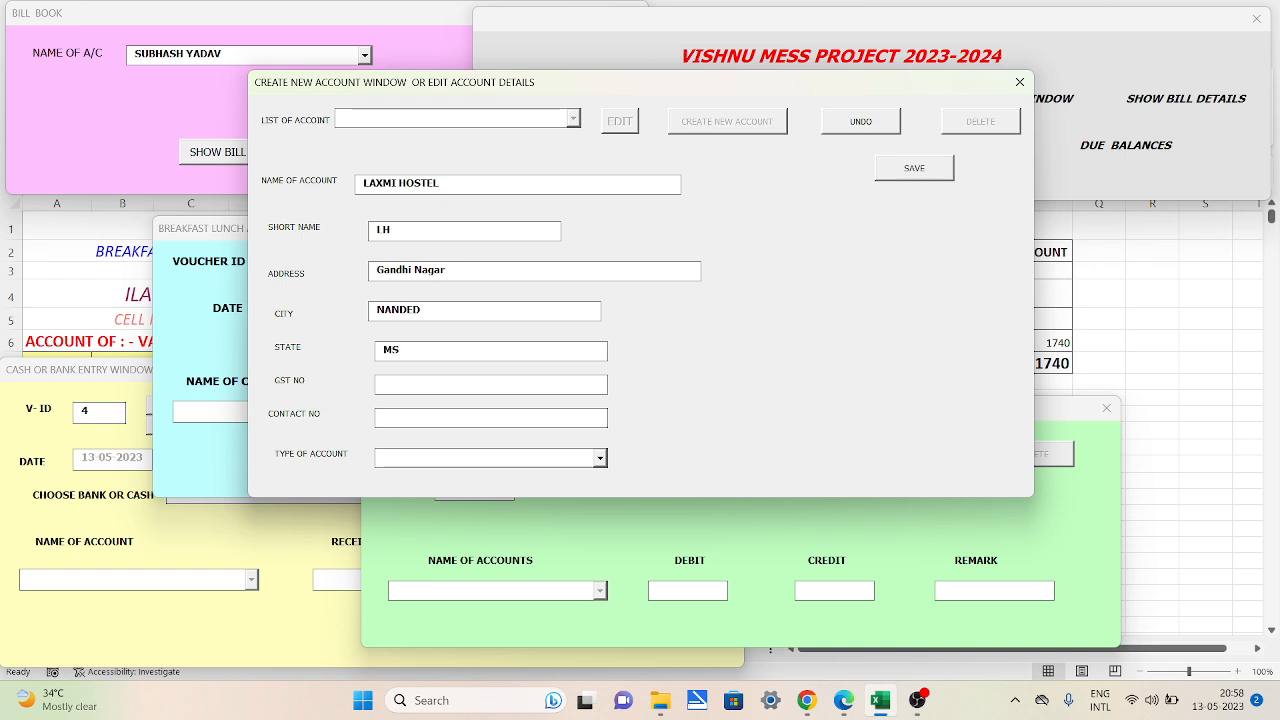
key(BackSpace)
text(AHARASHTRA STATE)
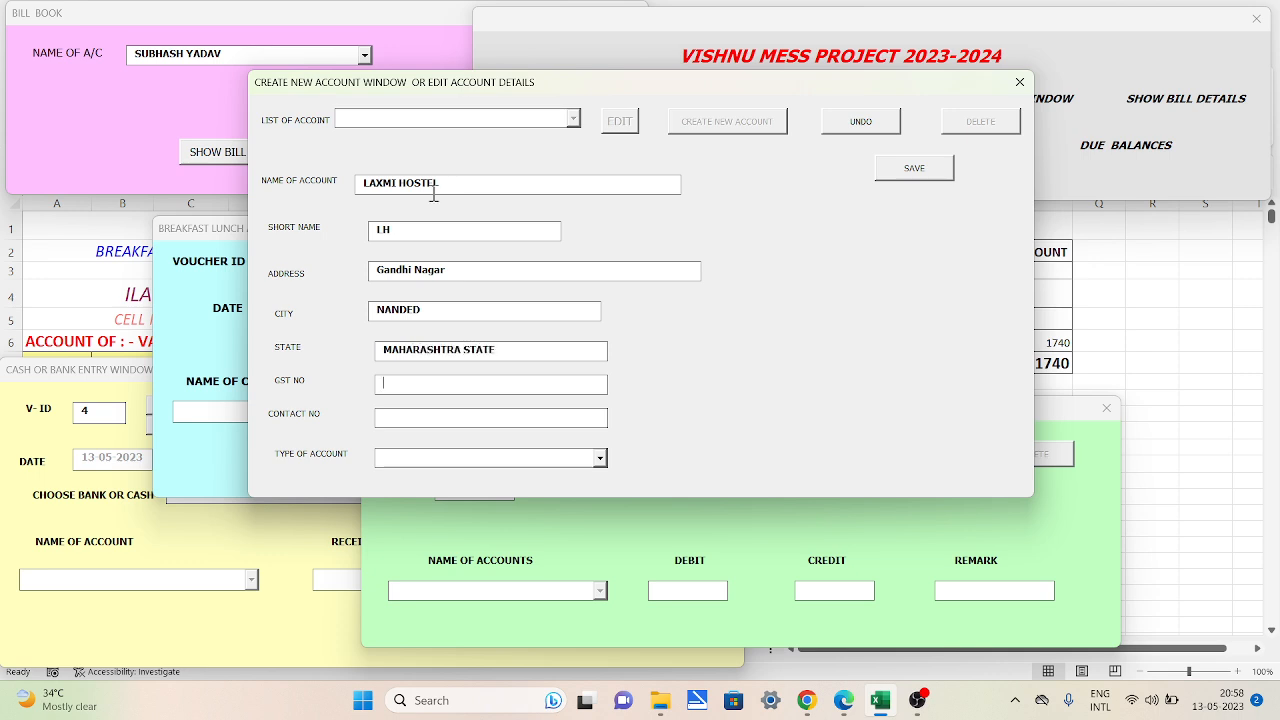
Enter the contact number, leave the GST number empty, set the account type to PURCHASER and save the account.
text(111111111111111)
key(Tab)
text(P)
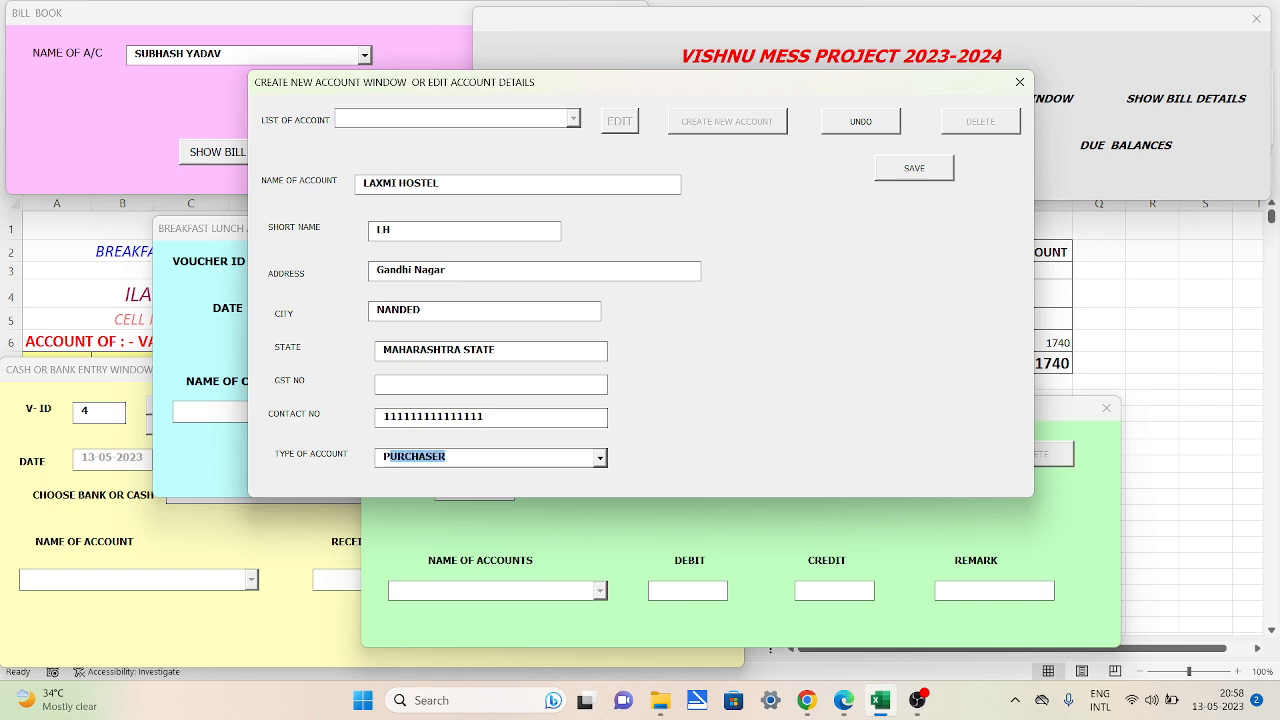
click(600, 459)
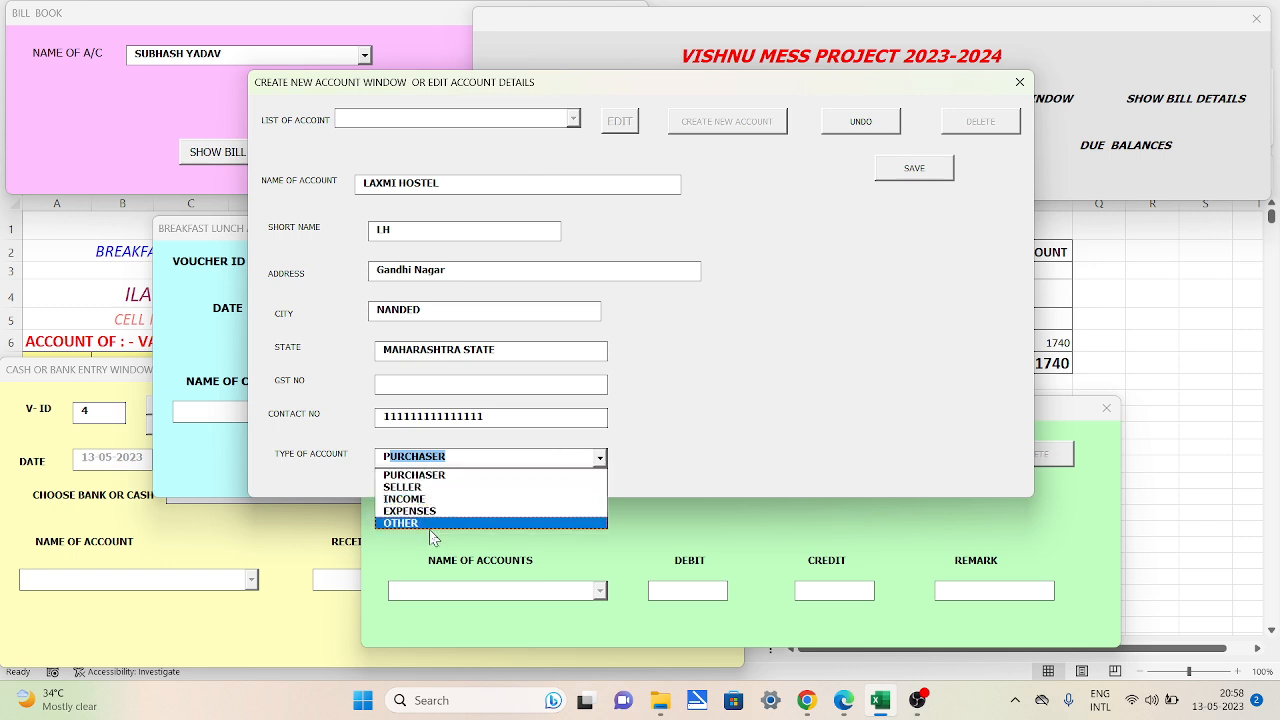
click(519, 463)
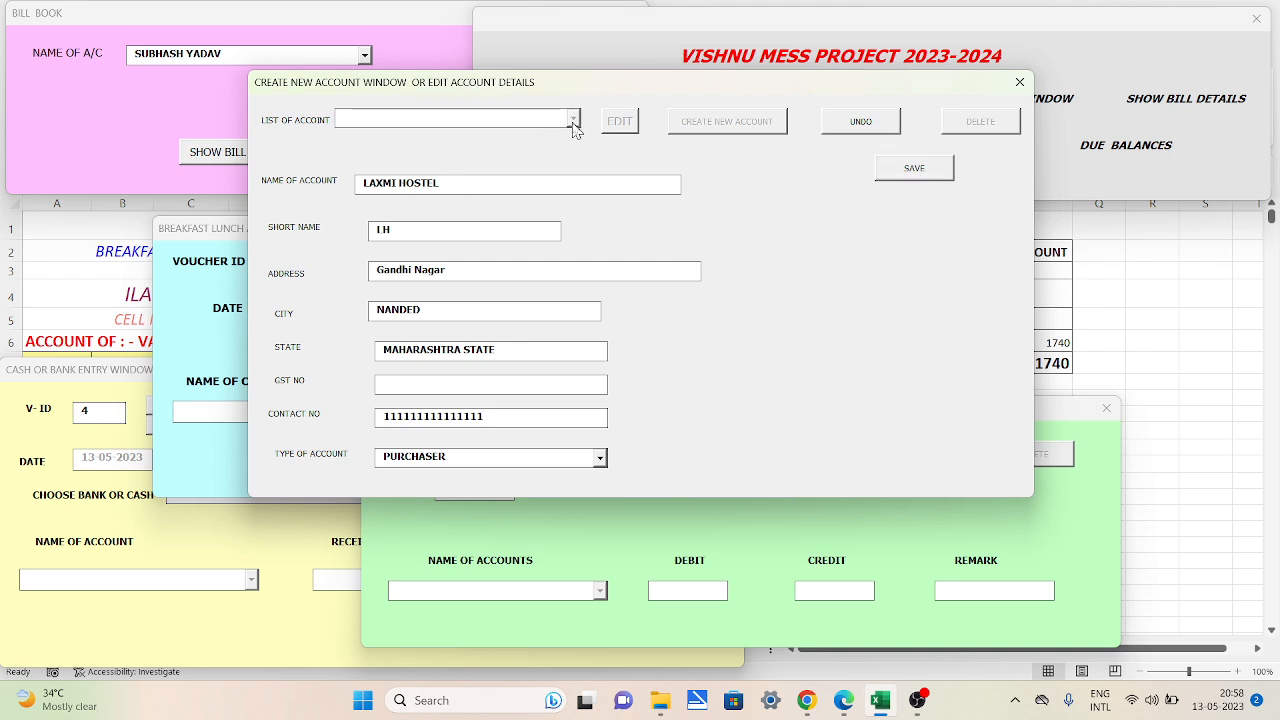
click(906, 172)
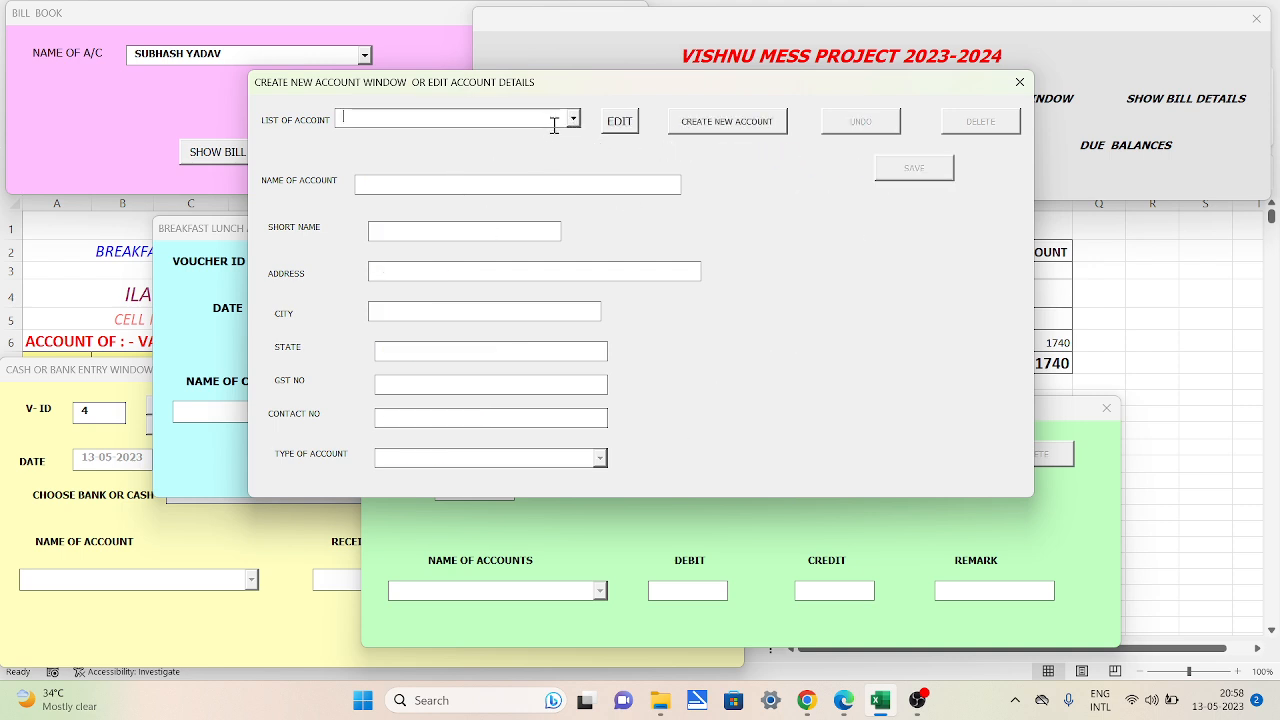
Check the saved LAXMI HOSTEL account in the list of accounts and close the account window.
click(573, 120)
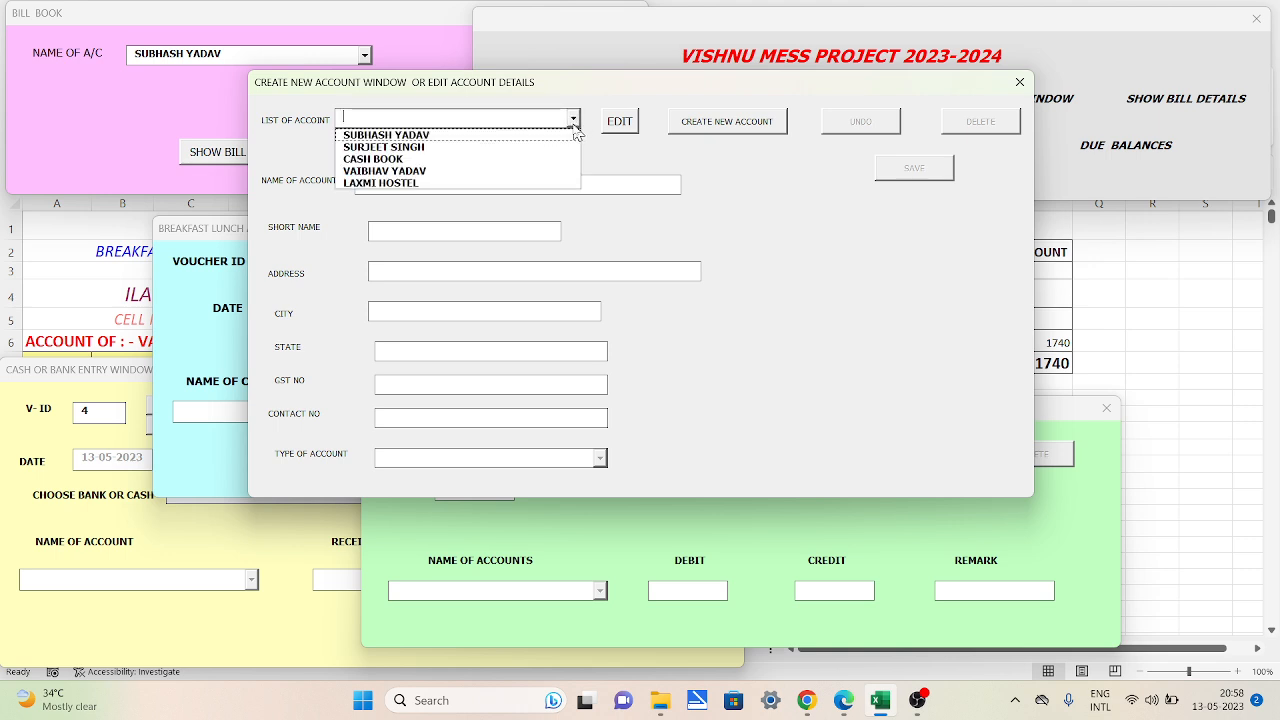
click(420, 186)
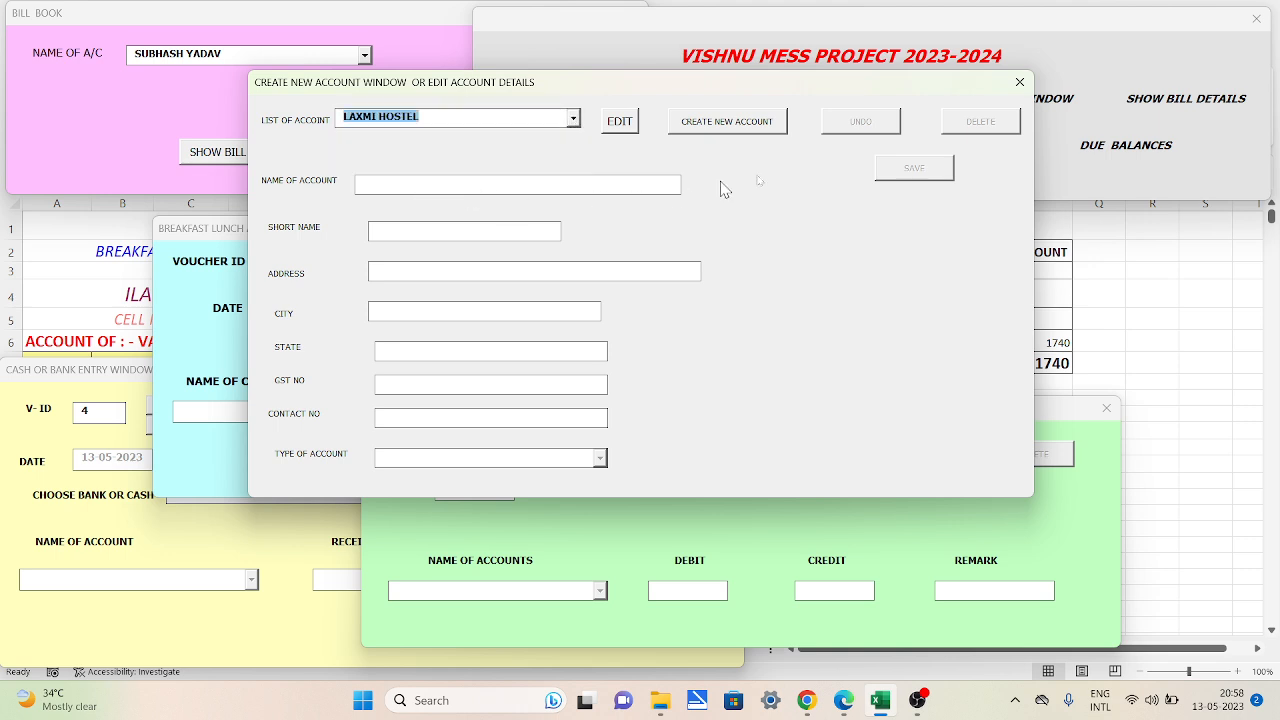
click(1019, 83)
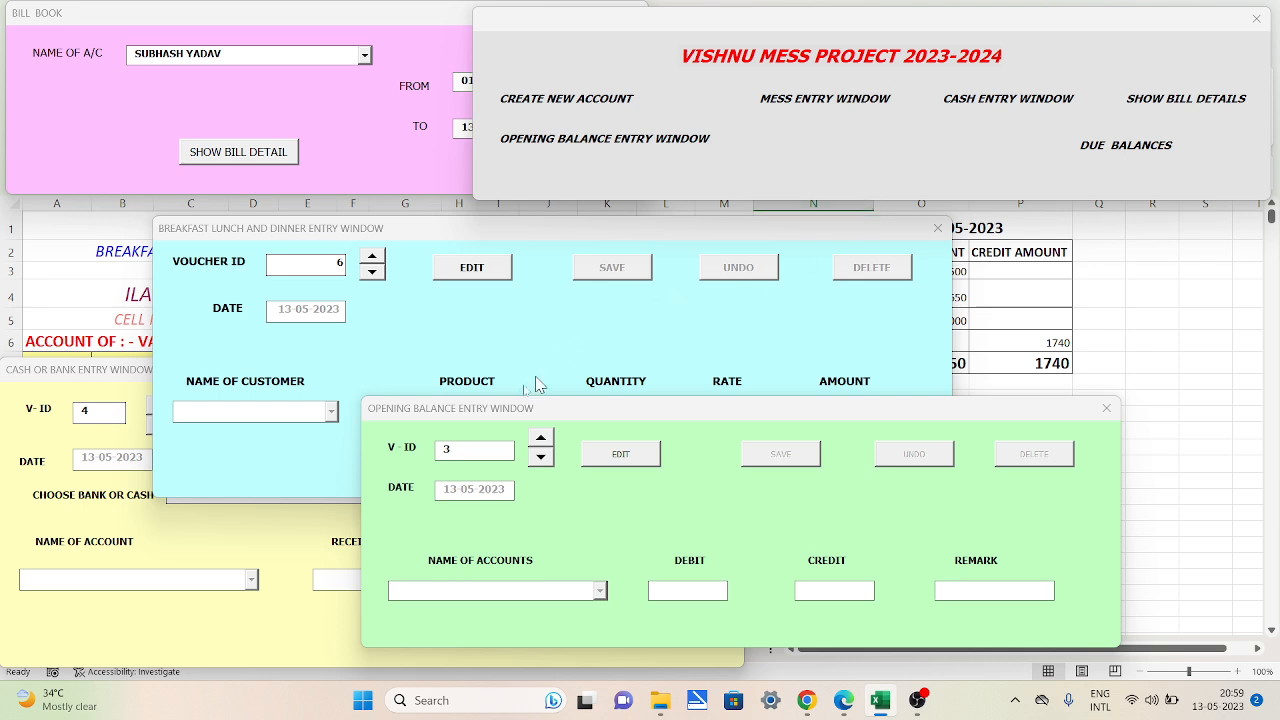
click(47, 372)
drag(284, 377, 604, 247)
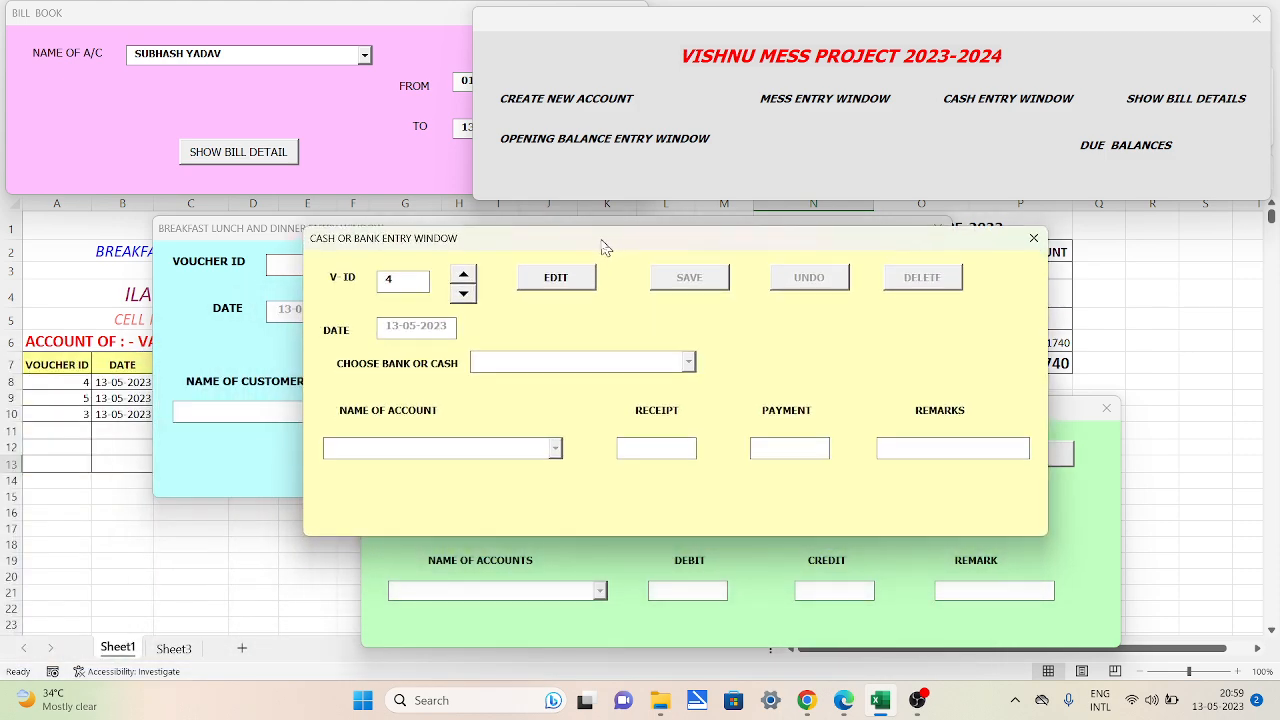
click(555, 280)
click(620, 365)
text(c)
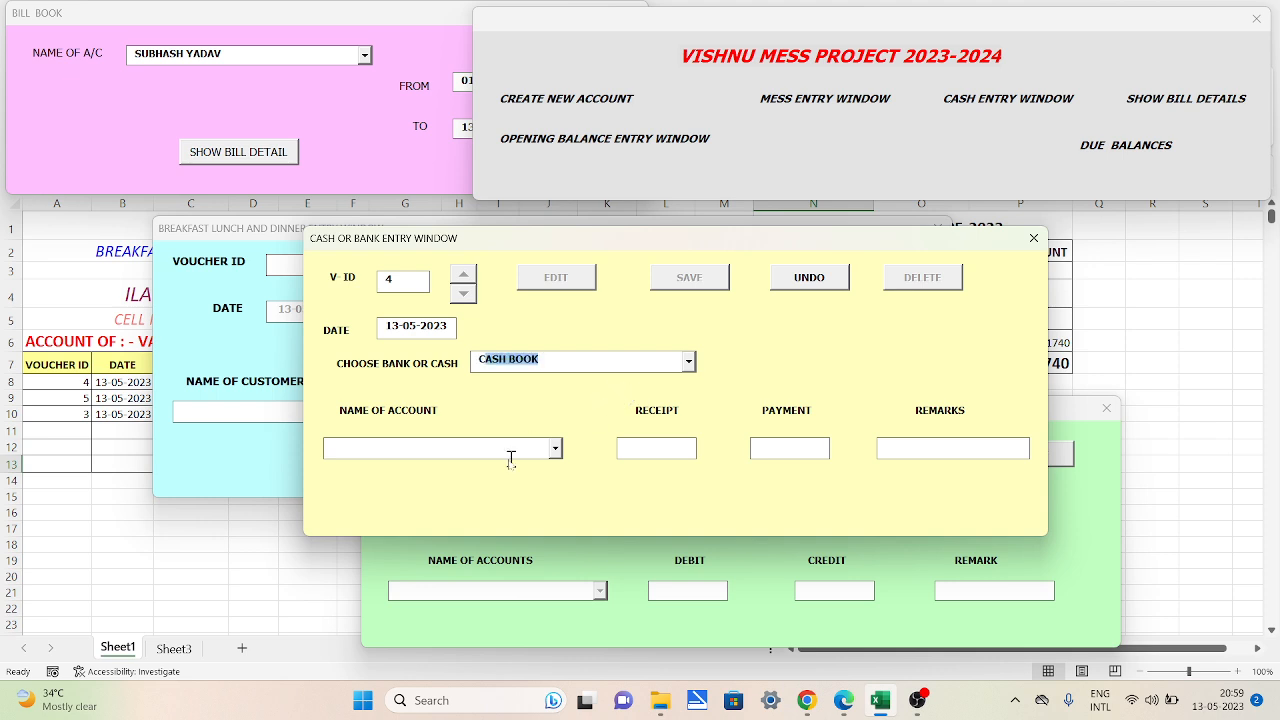
click(555, 448)
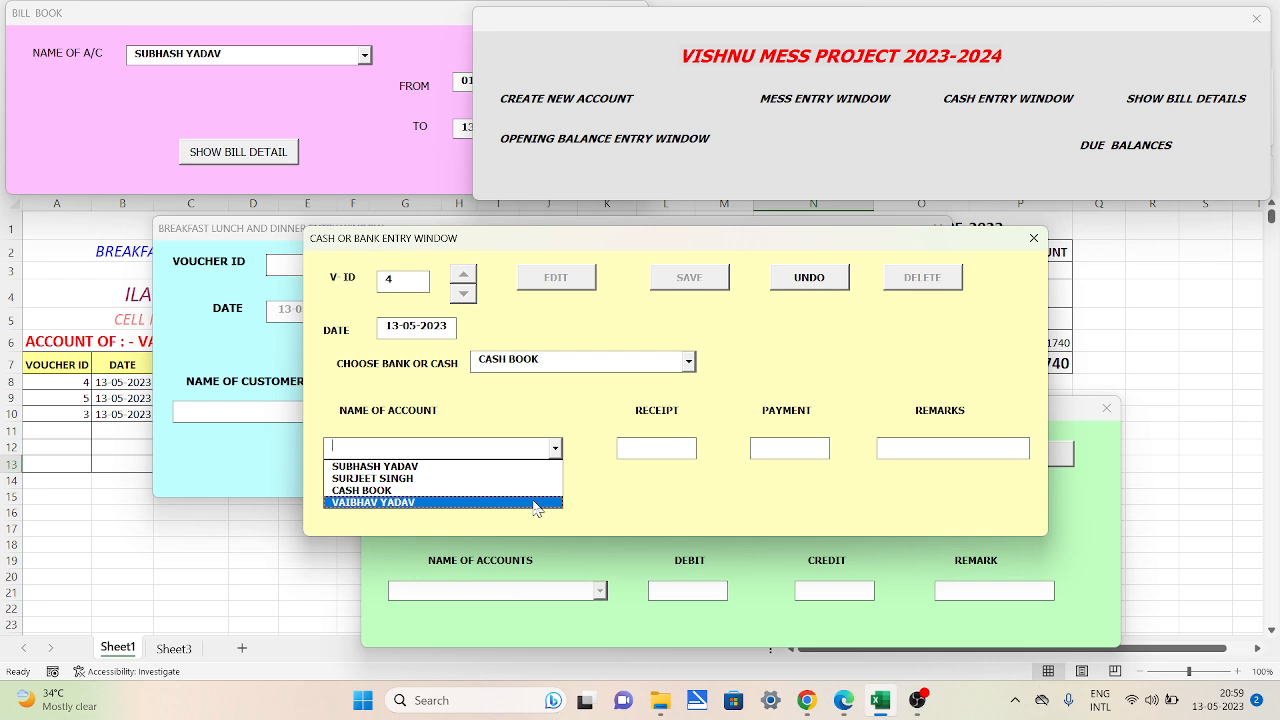
key(Down)
key(Down)
key(Down)
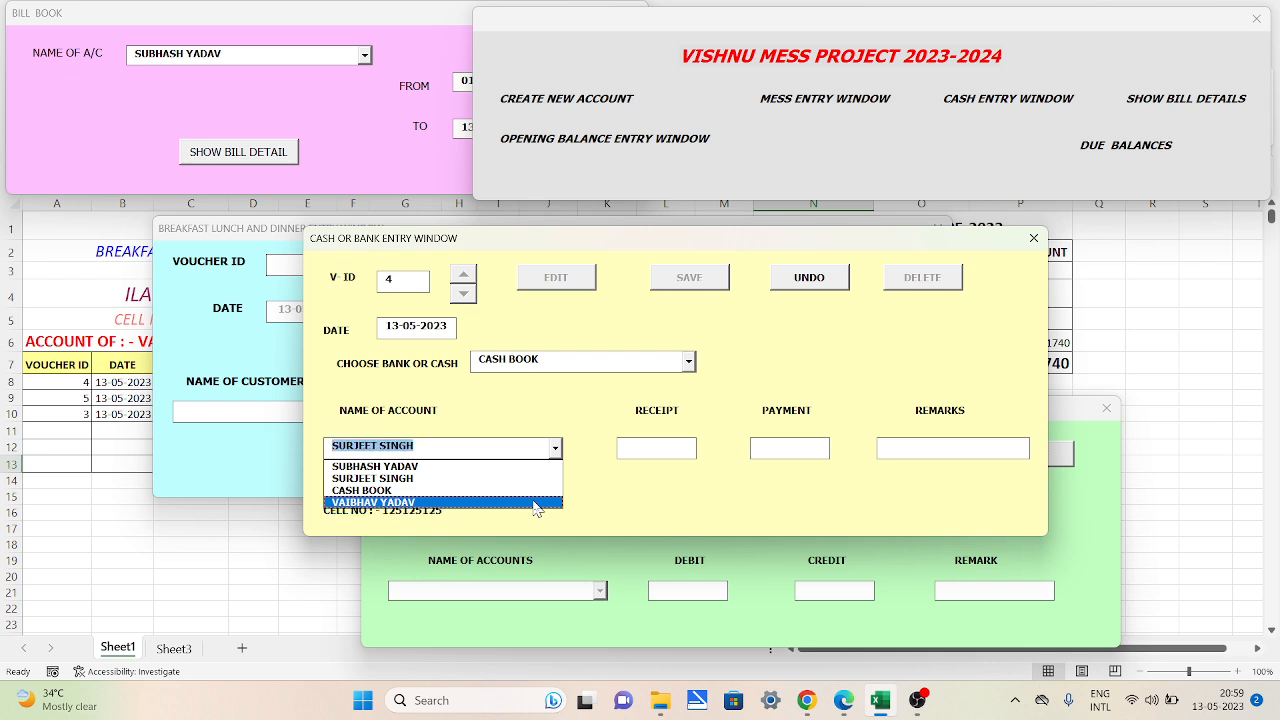
key(Up)
key(Up)
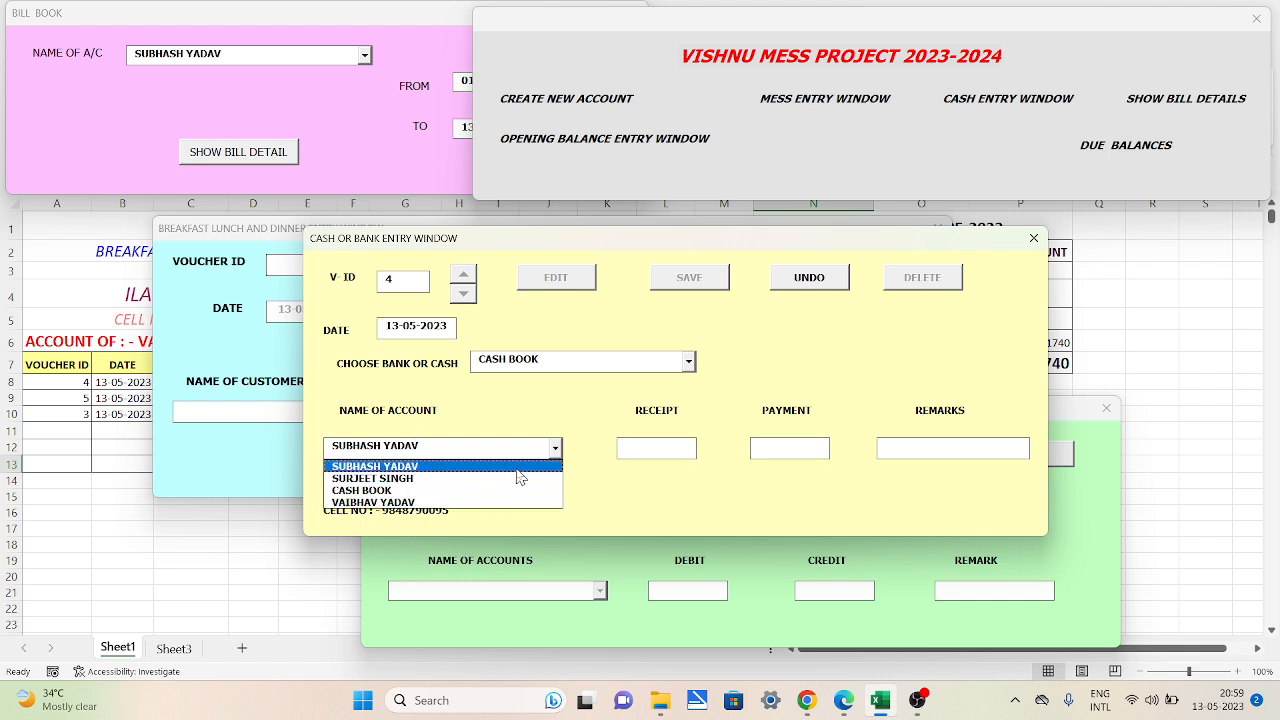
click(1033, 241)
click(1033, 241)
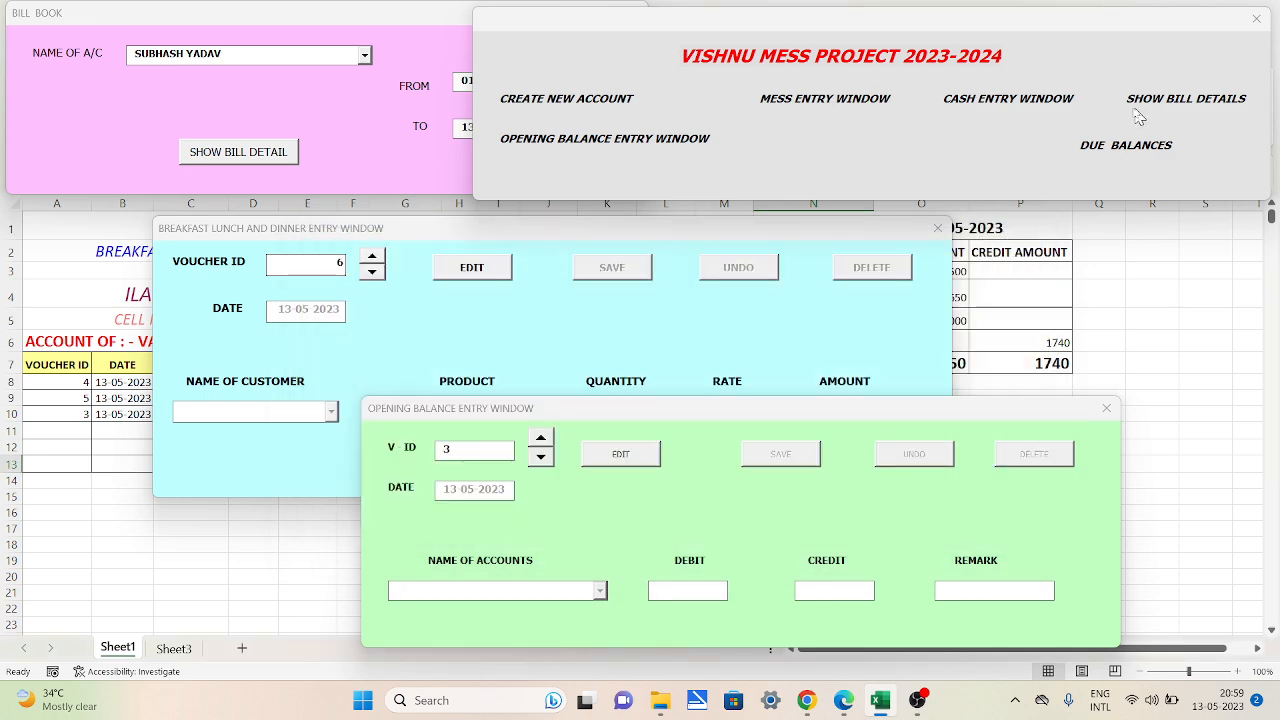
Reopen the cash entry window and start an entry in CASH BOOK for the LAXMI HOSTEL account.
click(1043, 107)
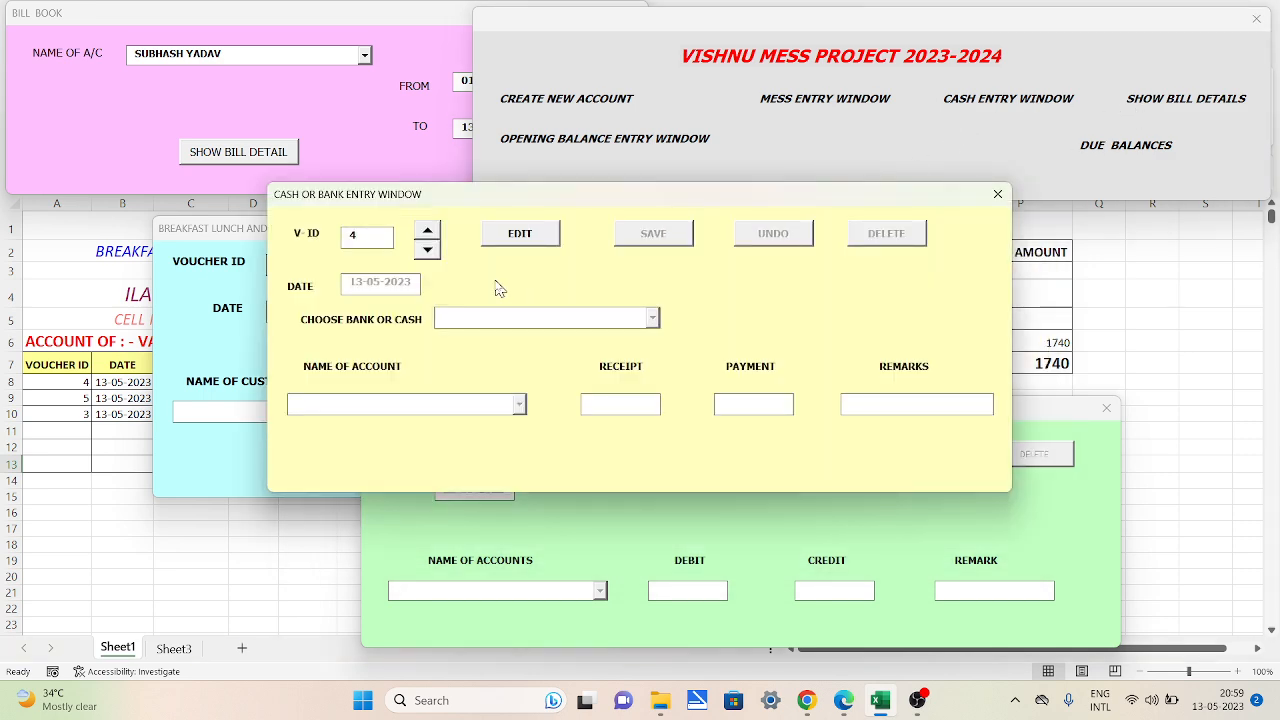
click(522, 238)
click(527, 320)
text(CASH BOOK)
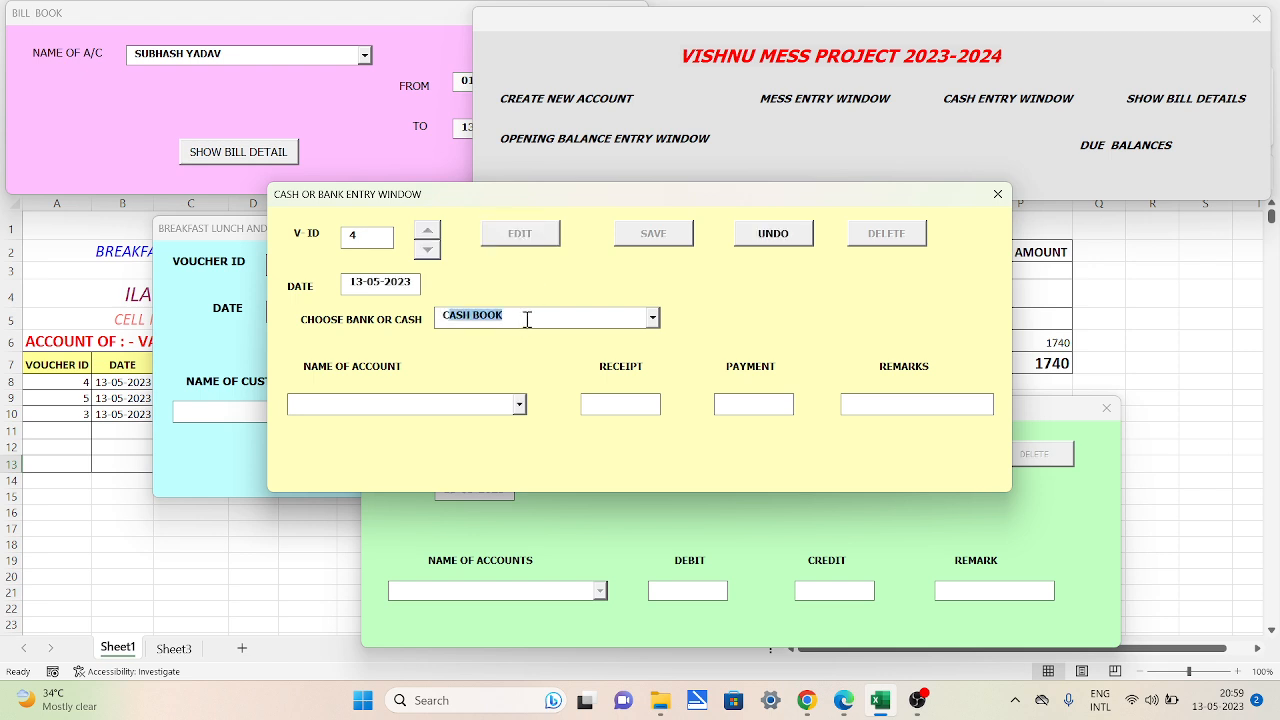
click(519, 405)
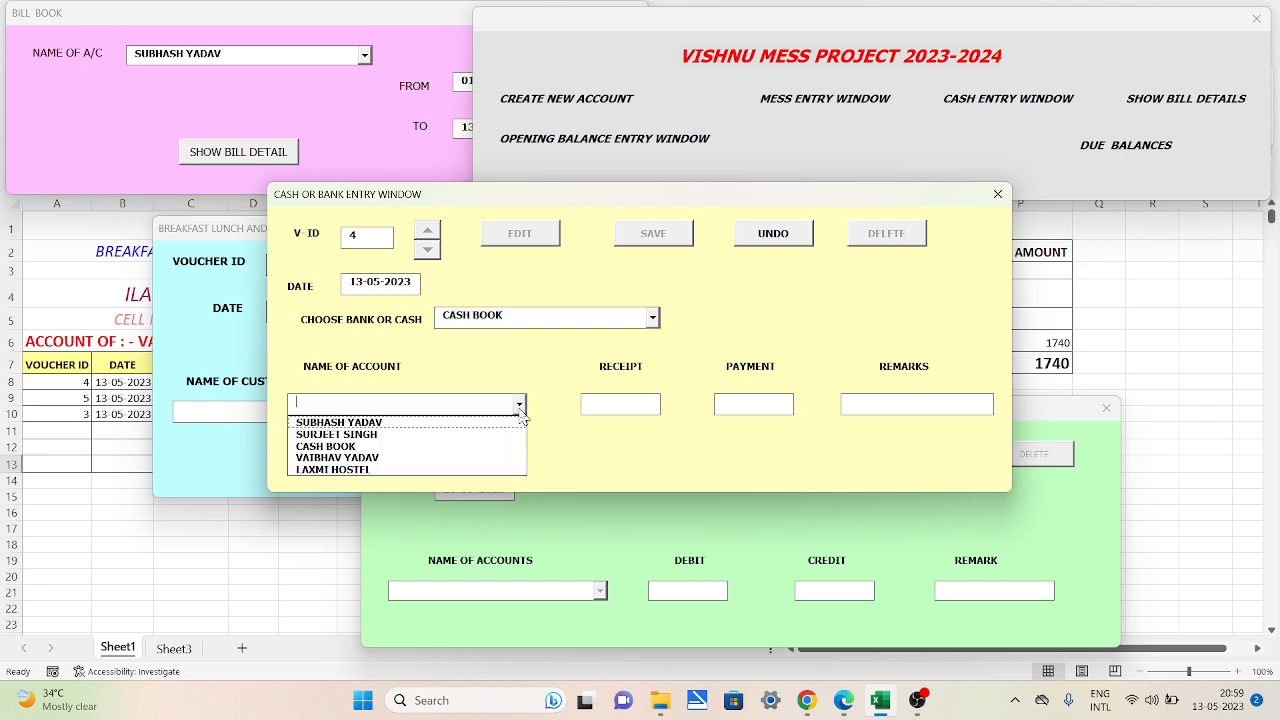
click(381, 471)
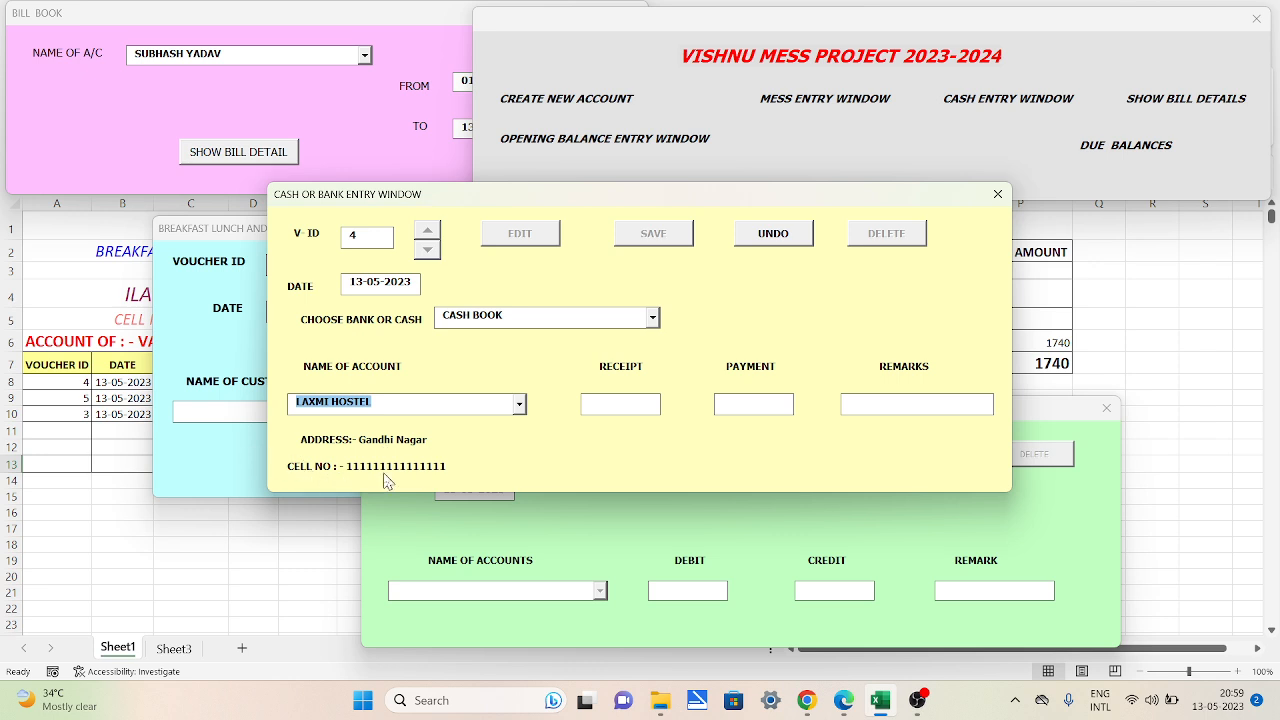
click(443, 403)
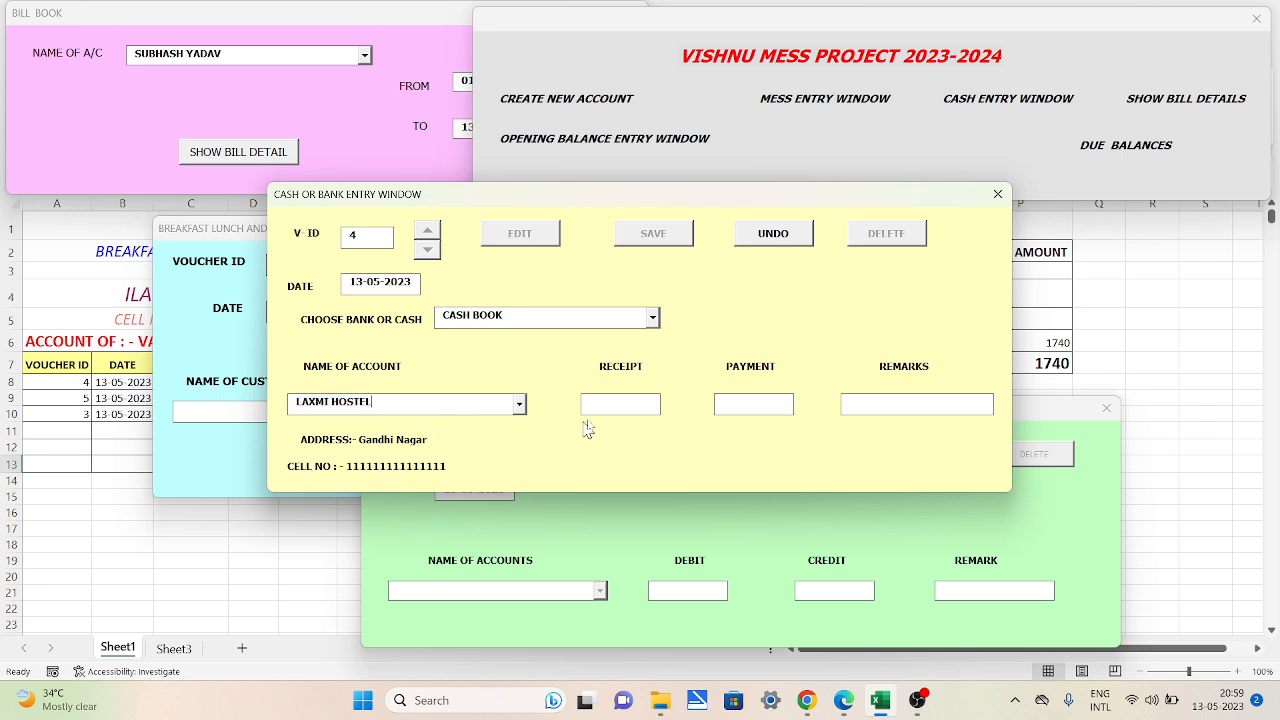
Enter a receipt of 25000 with the remark BY CASH, save the cash entry and close its window.
click(604, 410)
text(25000)
key(Tab)
text(BY CASH)
click(655, 238)
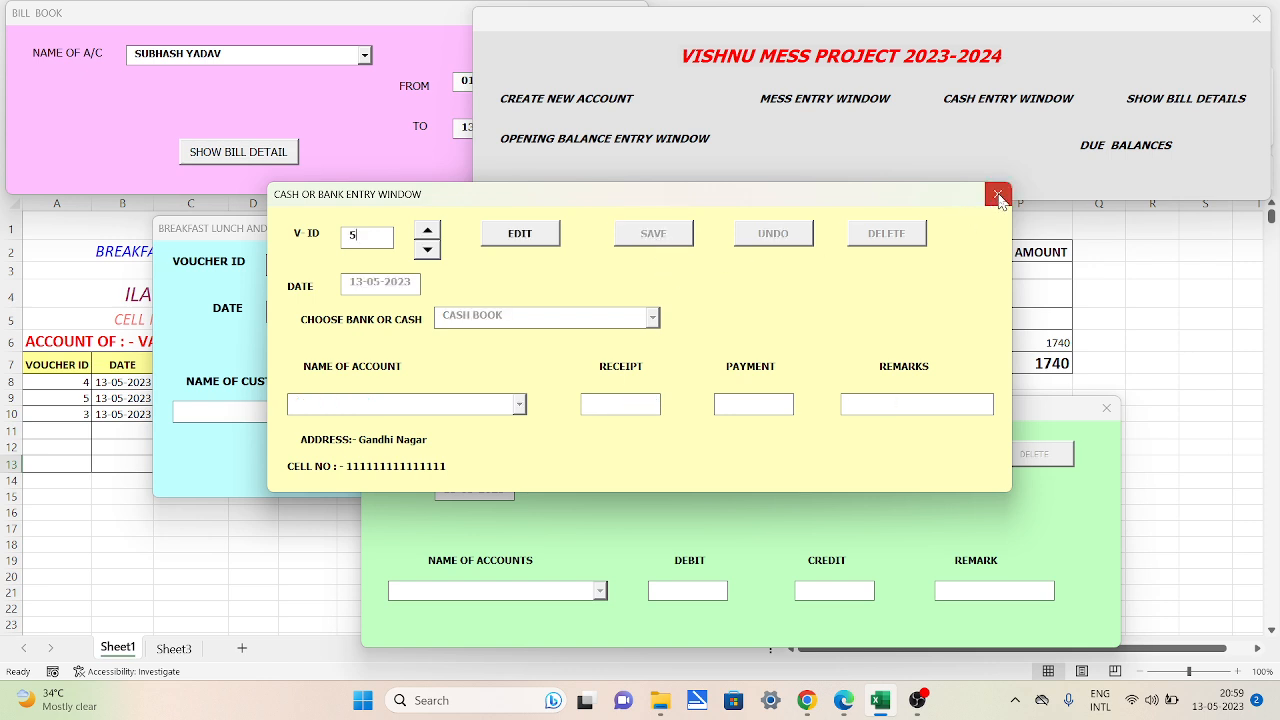
click(997, 194)
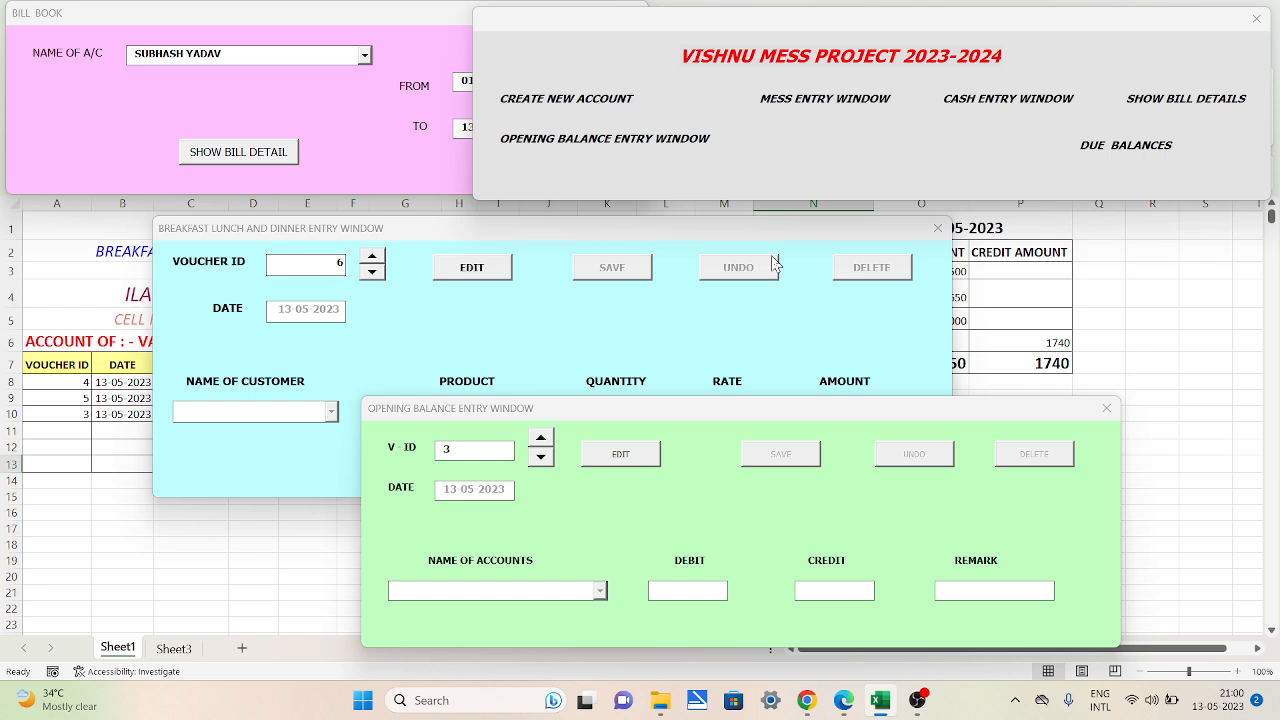
Reposition the breakfast, lunch and dinner entry window and close the opening balance entry window.
drag(1010, 418, 990, 337)
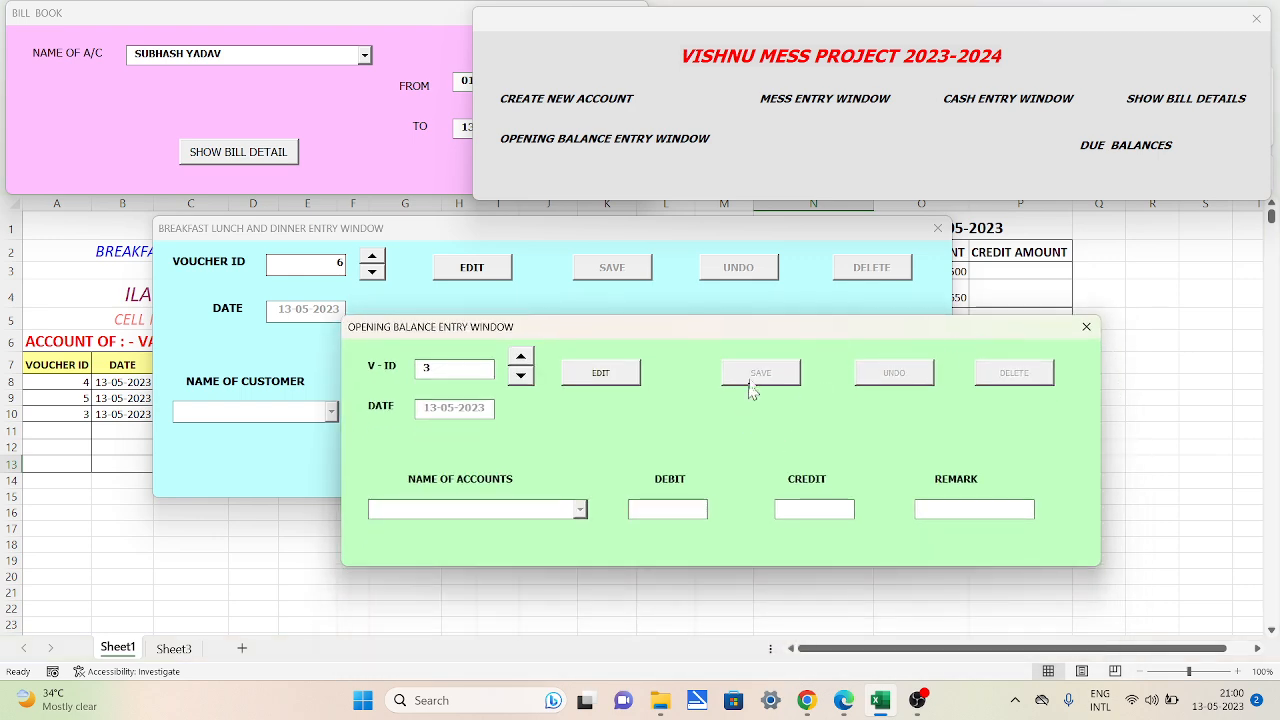
drag(772, 328, 752, 441)
click(519, 234)
drag(519, 234, 476, 246)
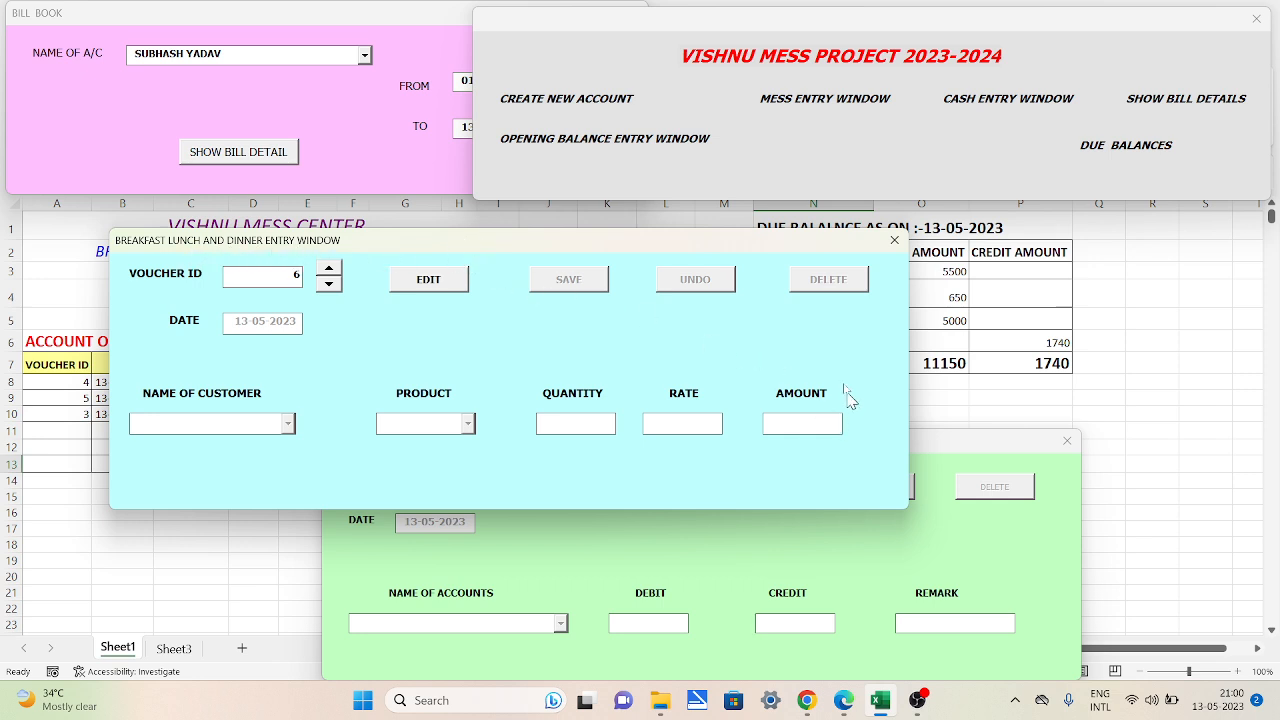
click(967, 452)
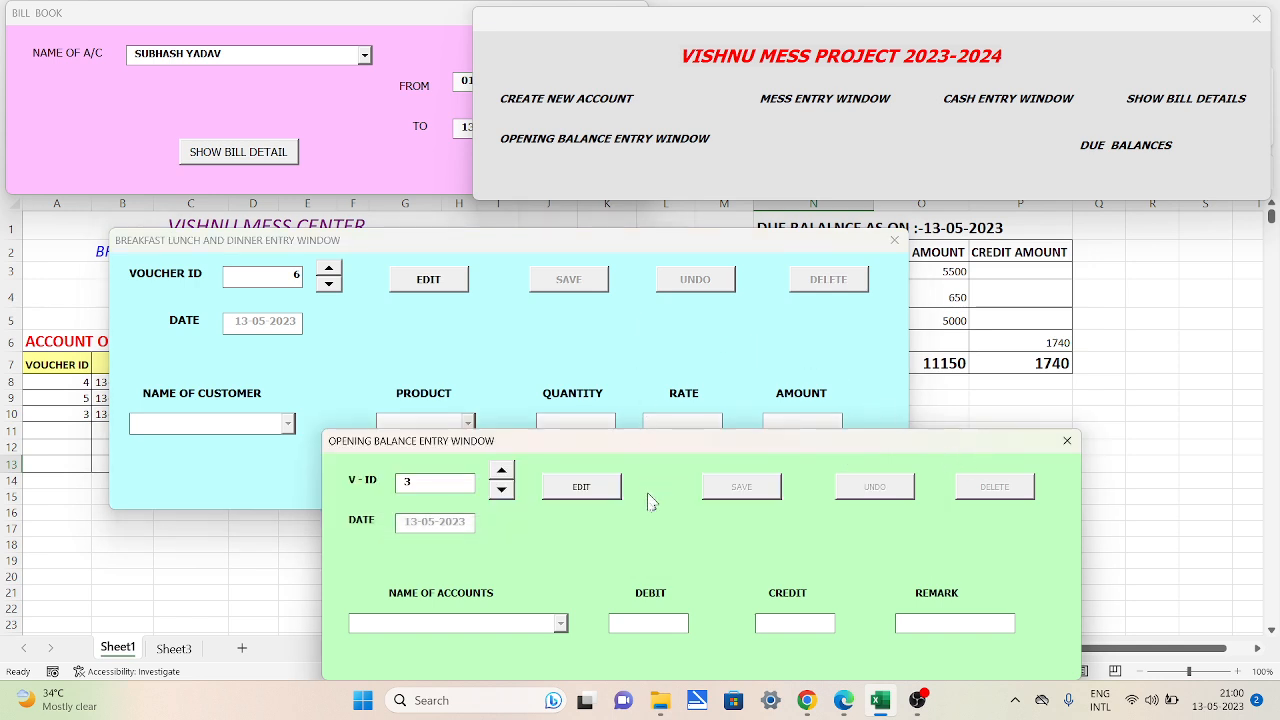
click(1068, 443)
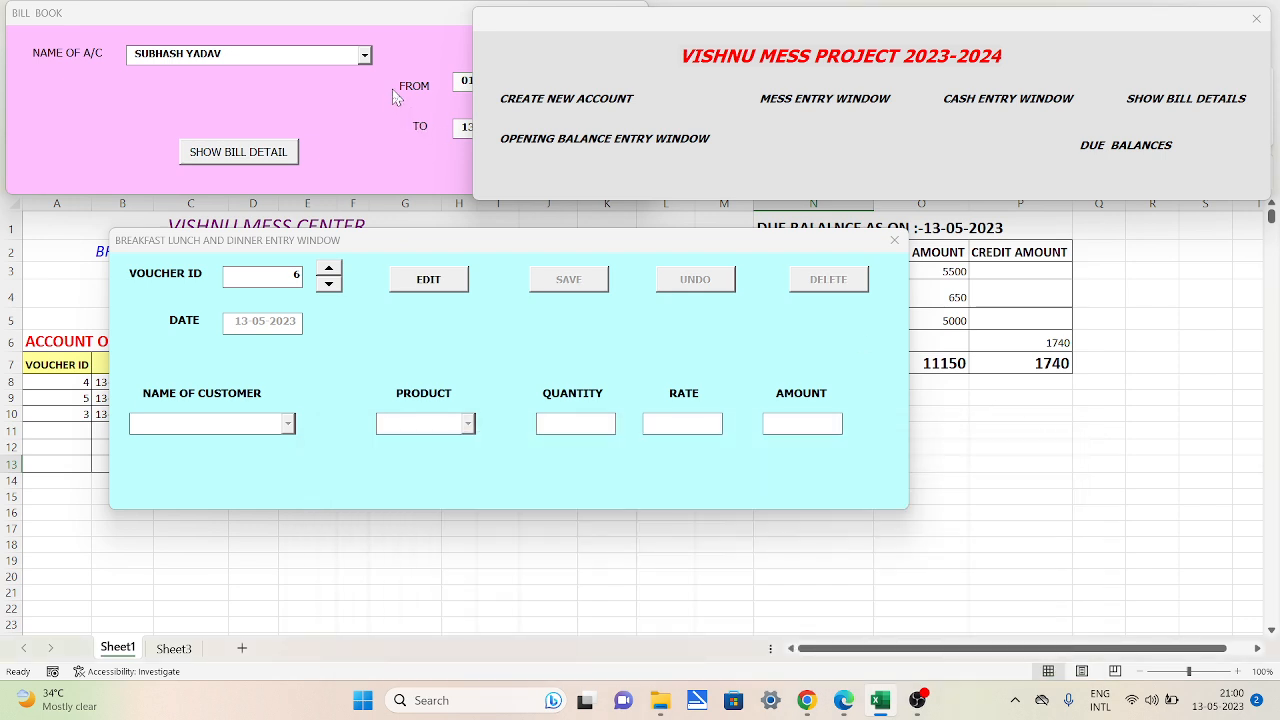
Close the bill book window and reposition the main project menu and the breakfast, lunch and dinner entry window.
click(337, 122)
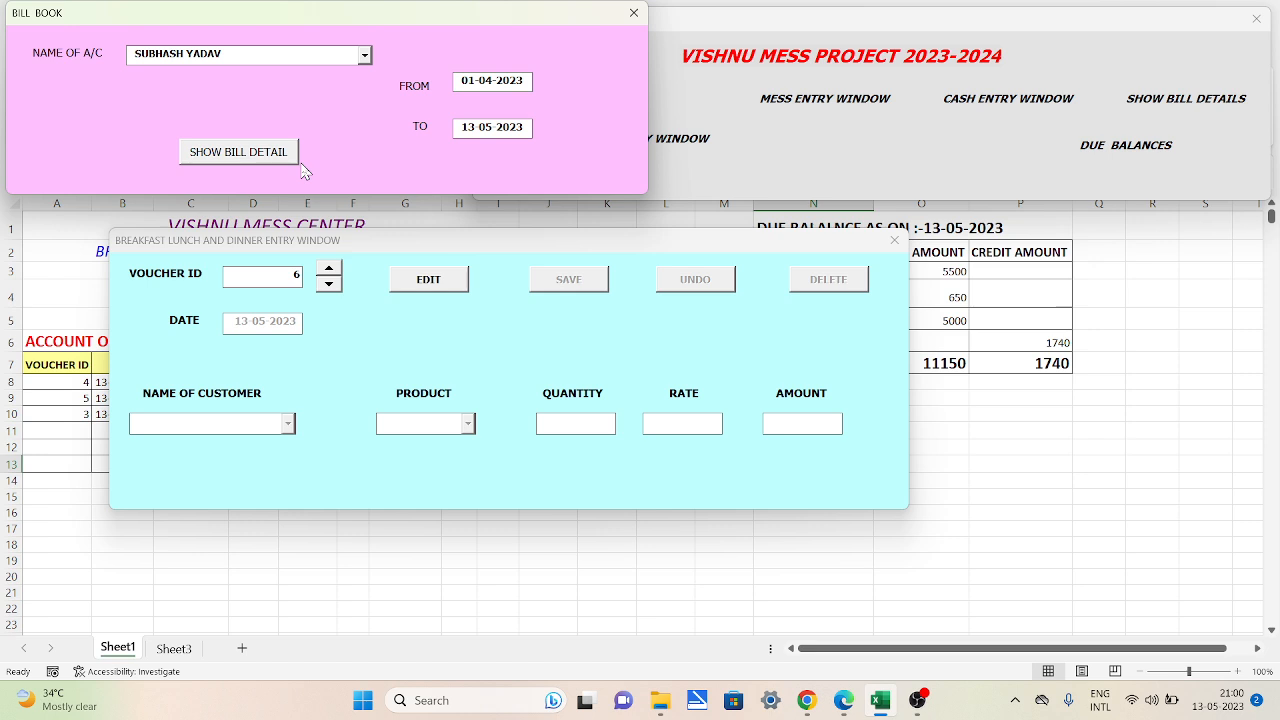
click(633, 15)
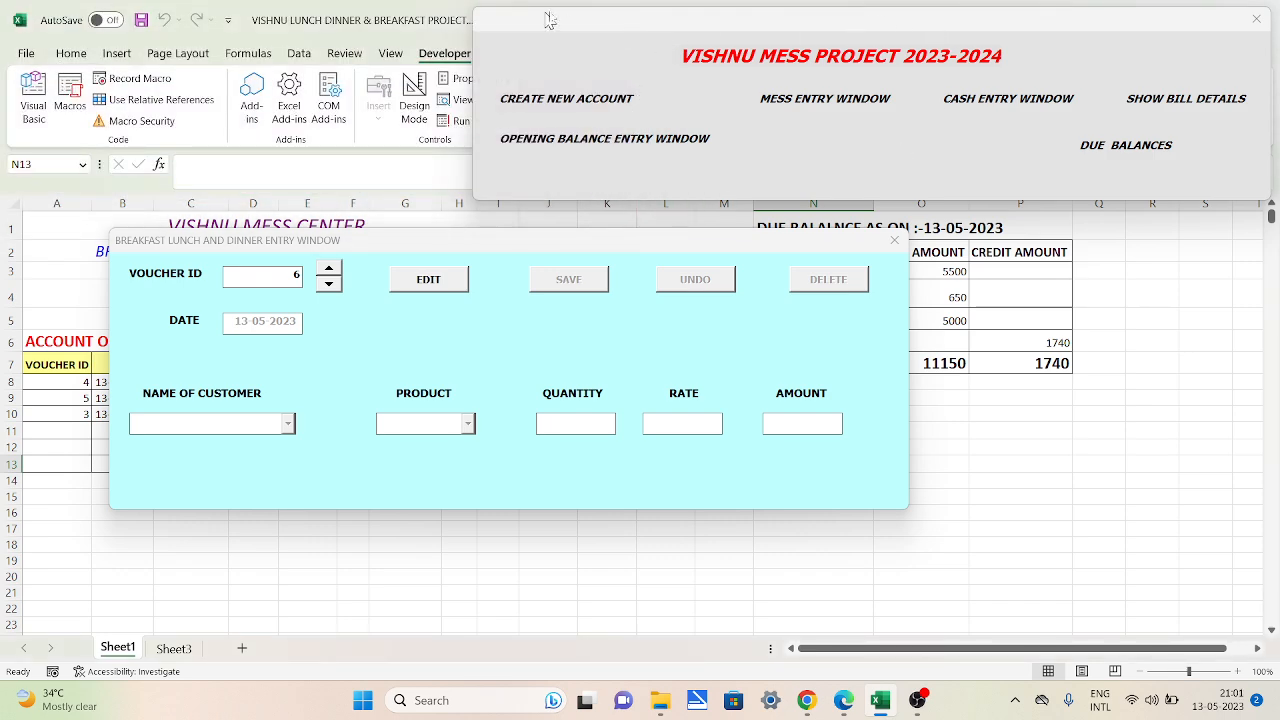
click(575, 25)
mouse_move(575, 25)
mouse_down()
mouse_move(86, 20)
mouse_move(583, 20)
mouse_up()
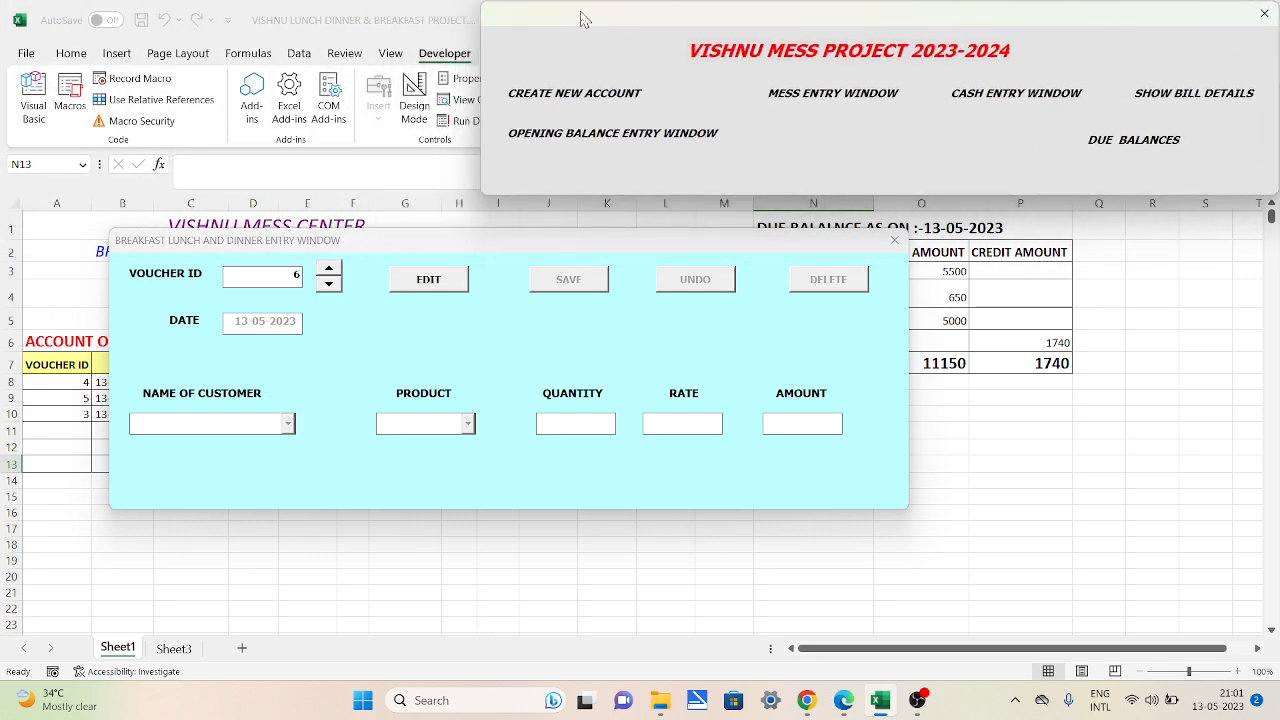
click(565, 248)
drag(565, 248, 697, 46)
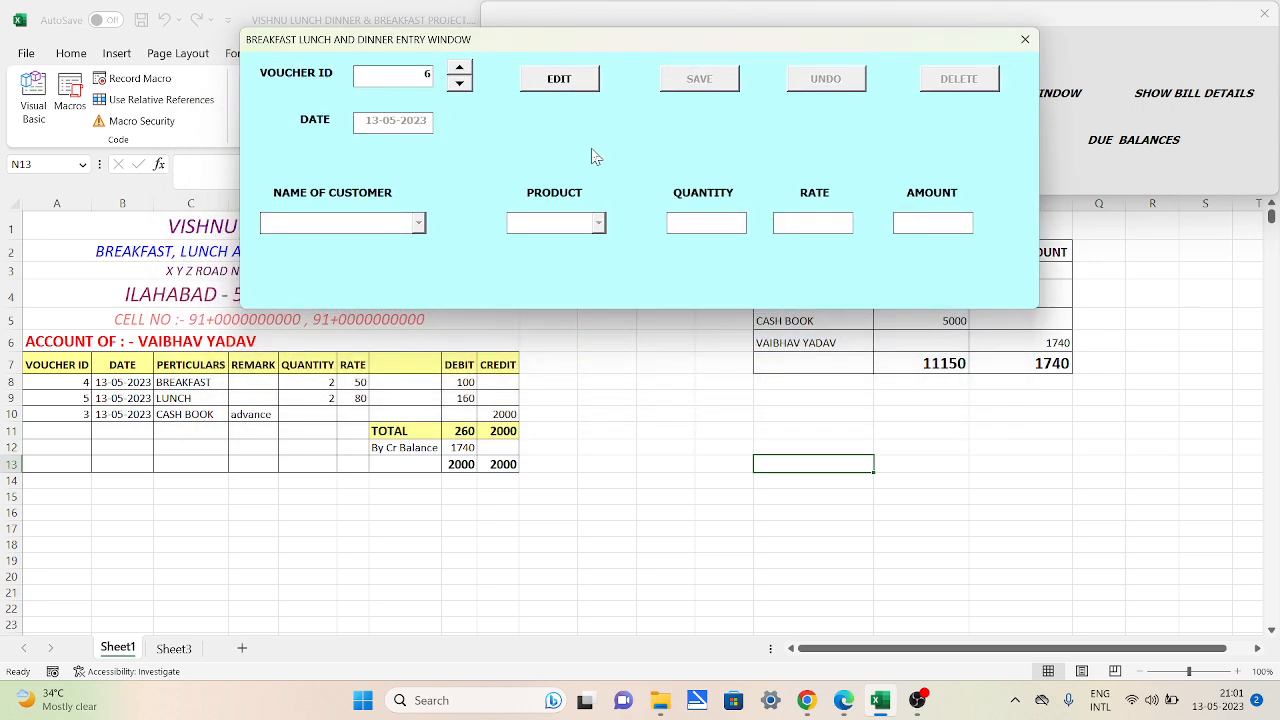
click(558, 88)
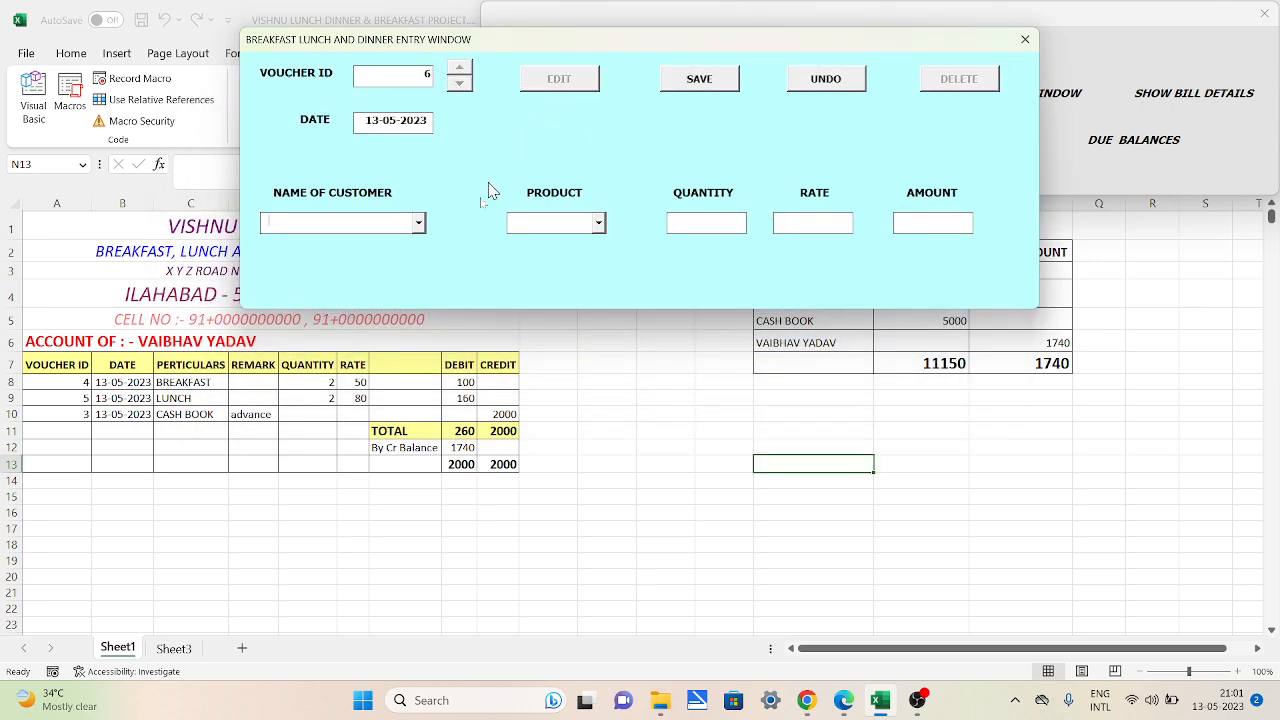
click(420, 224)
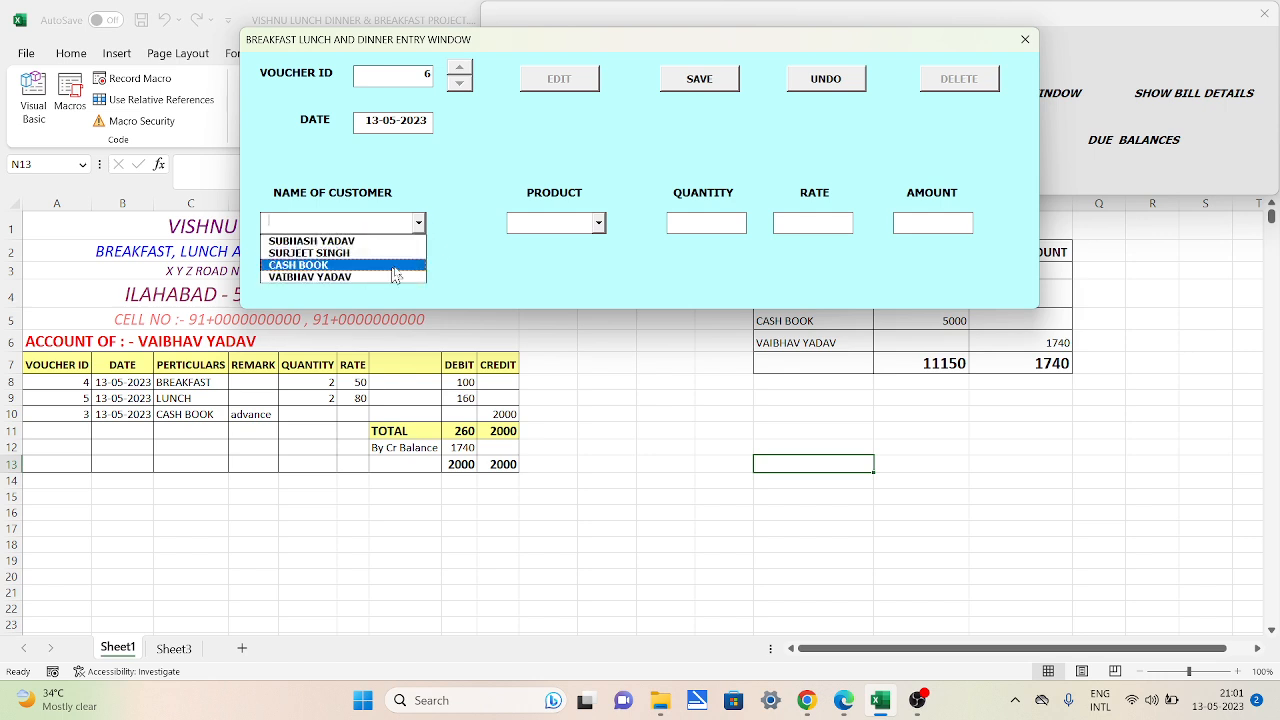
click(1025, 39)
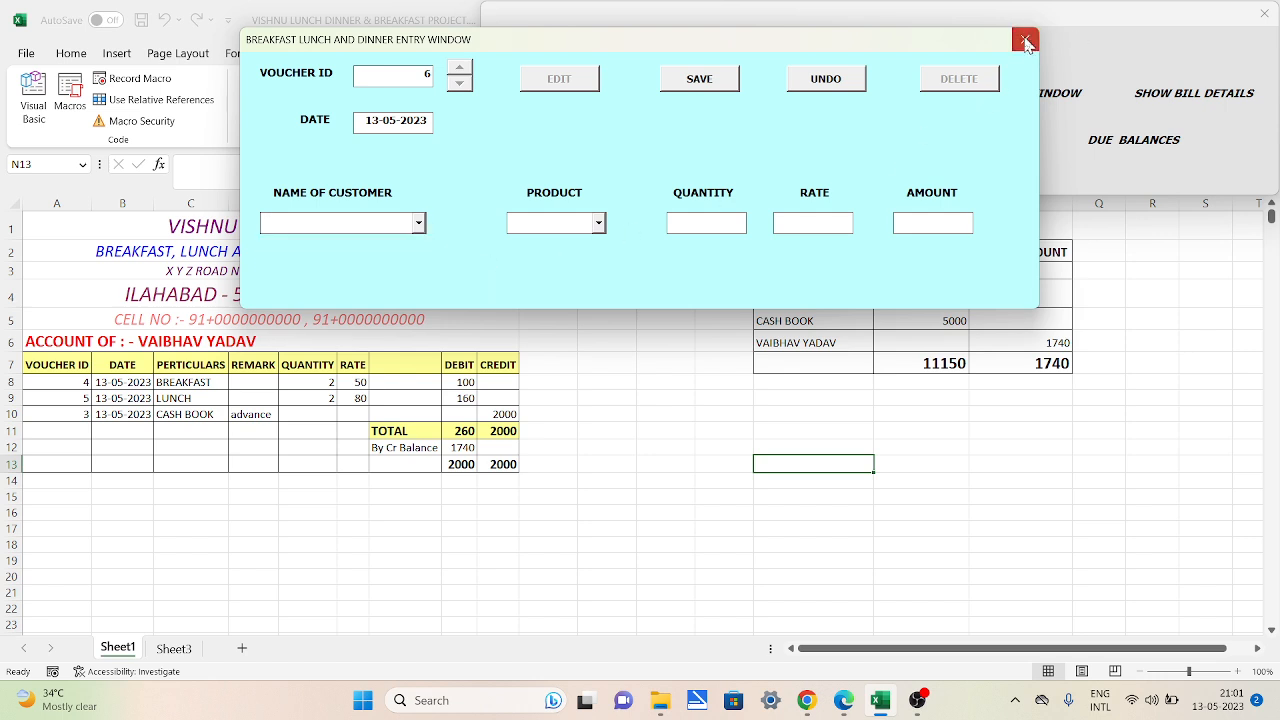
click(1025, 39)
Reopen the mess entry window and start a new voucher for the customer LAXMI HOSTEL.
click(852, 94)
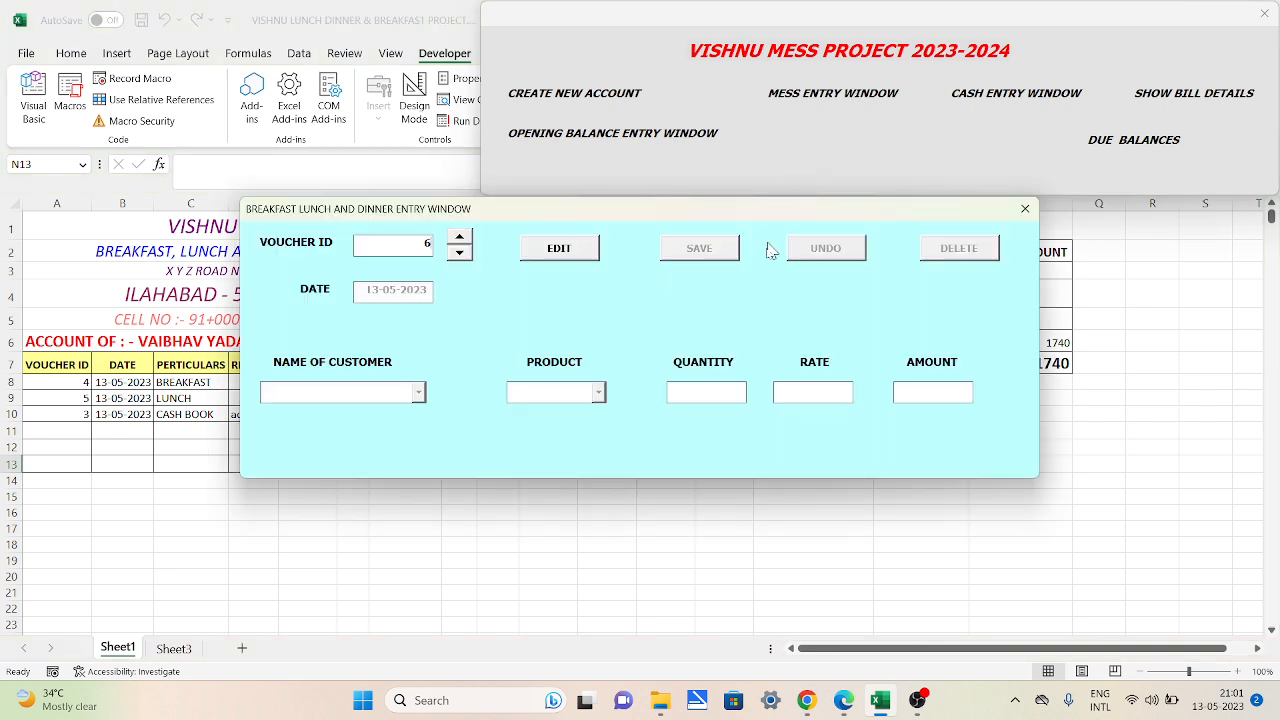
click(554, 248)
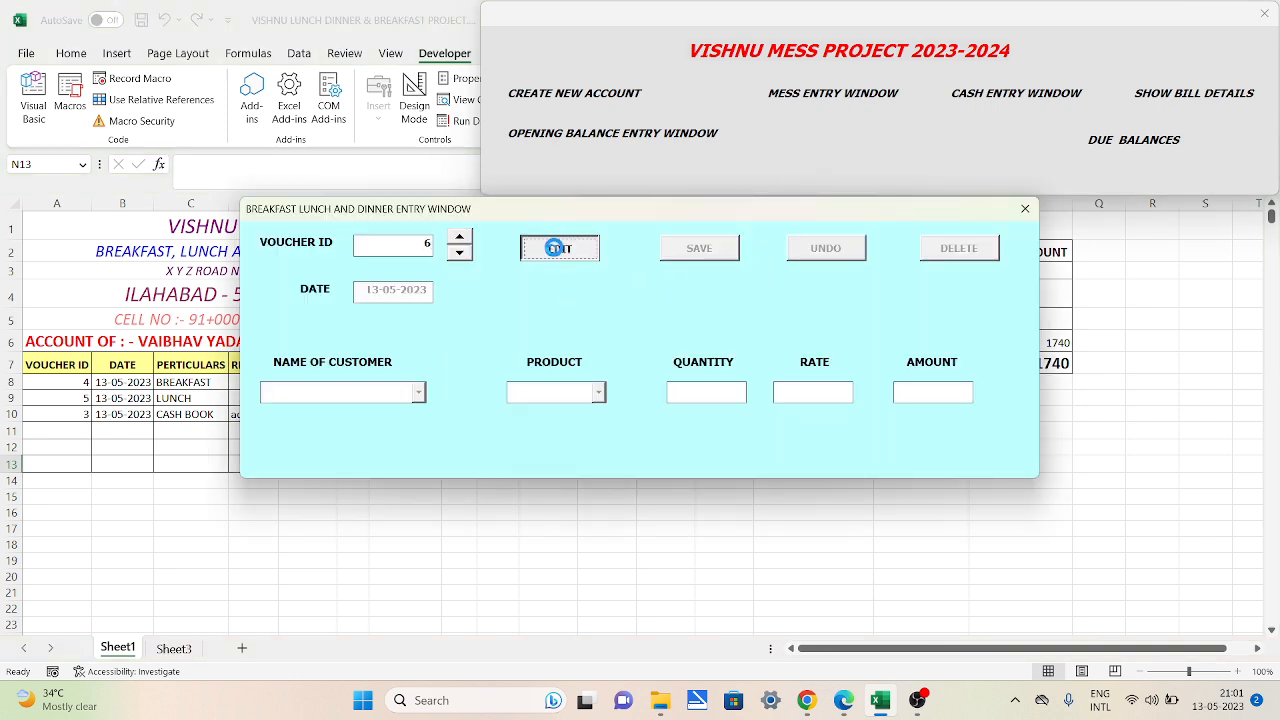
click(419, 396)
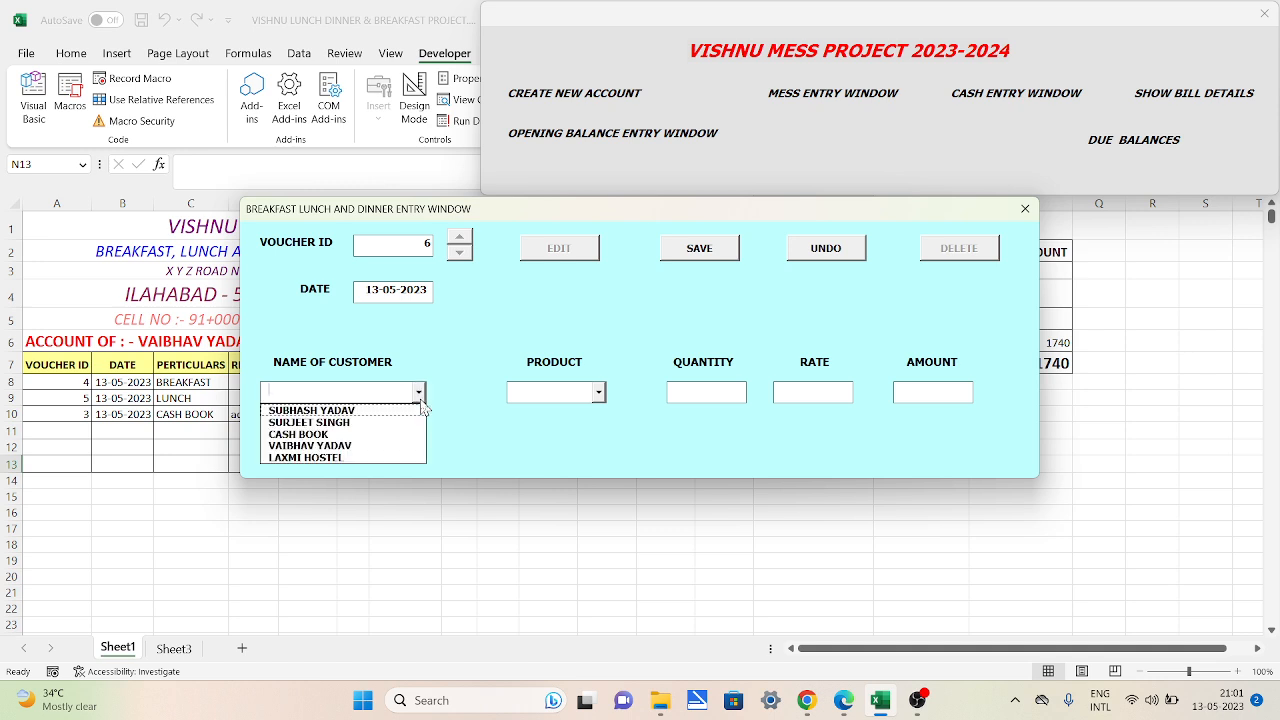
click(372, 459)
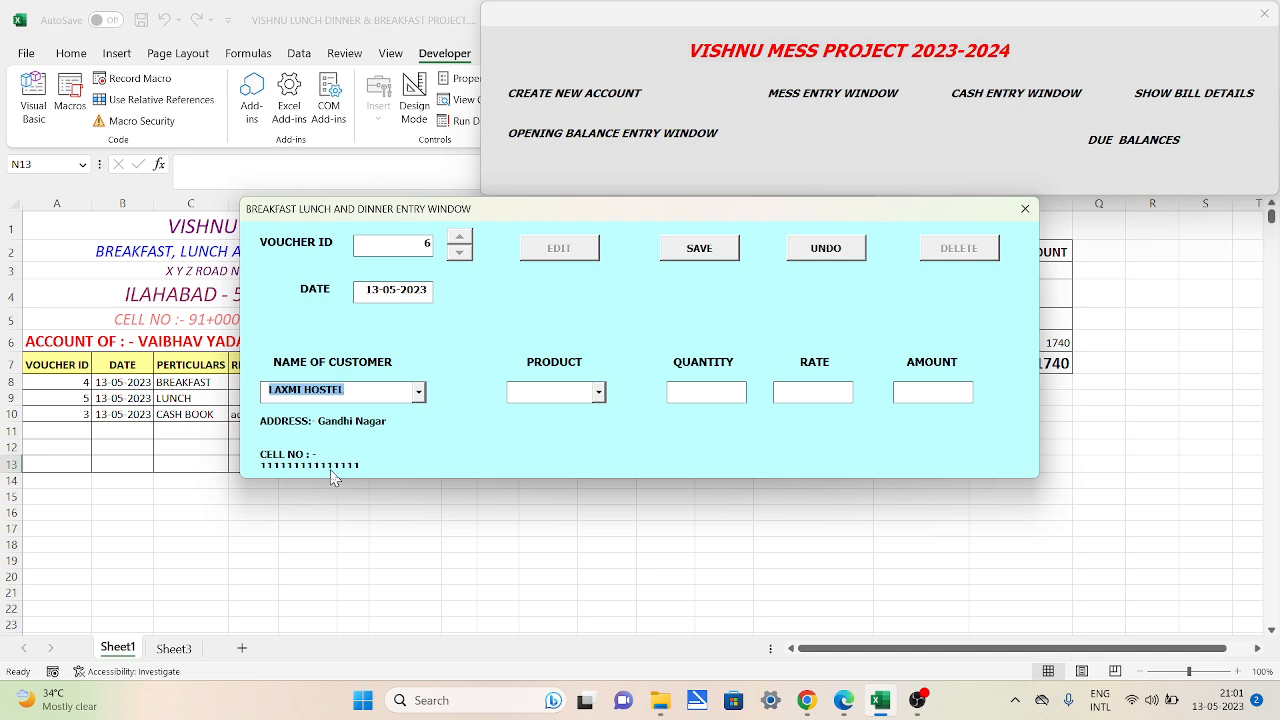
Enter the product BREAKFAST with quantity 500 and rate 45, save the voucher and close the mess entry window.
click(598, 393)
click(586, 412)
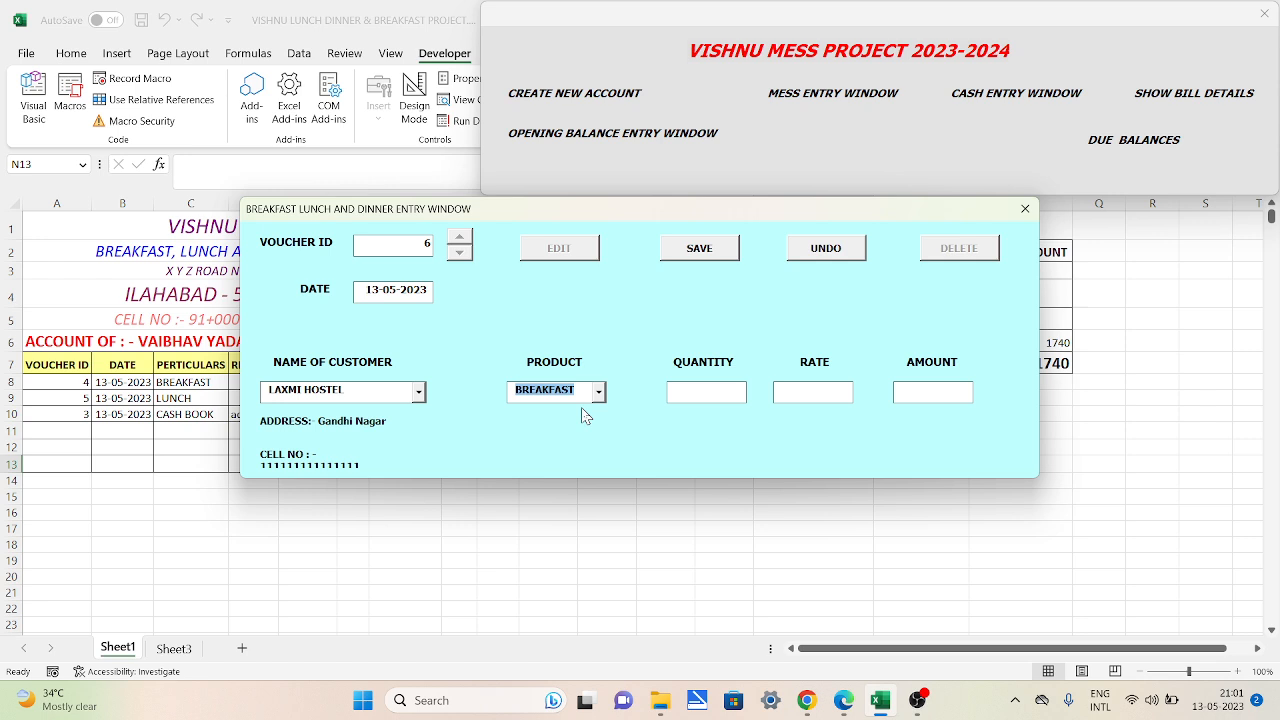
click(690, 405)
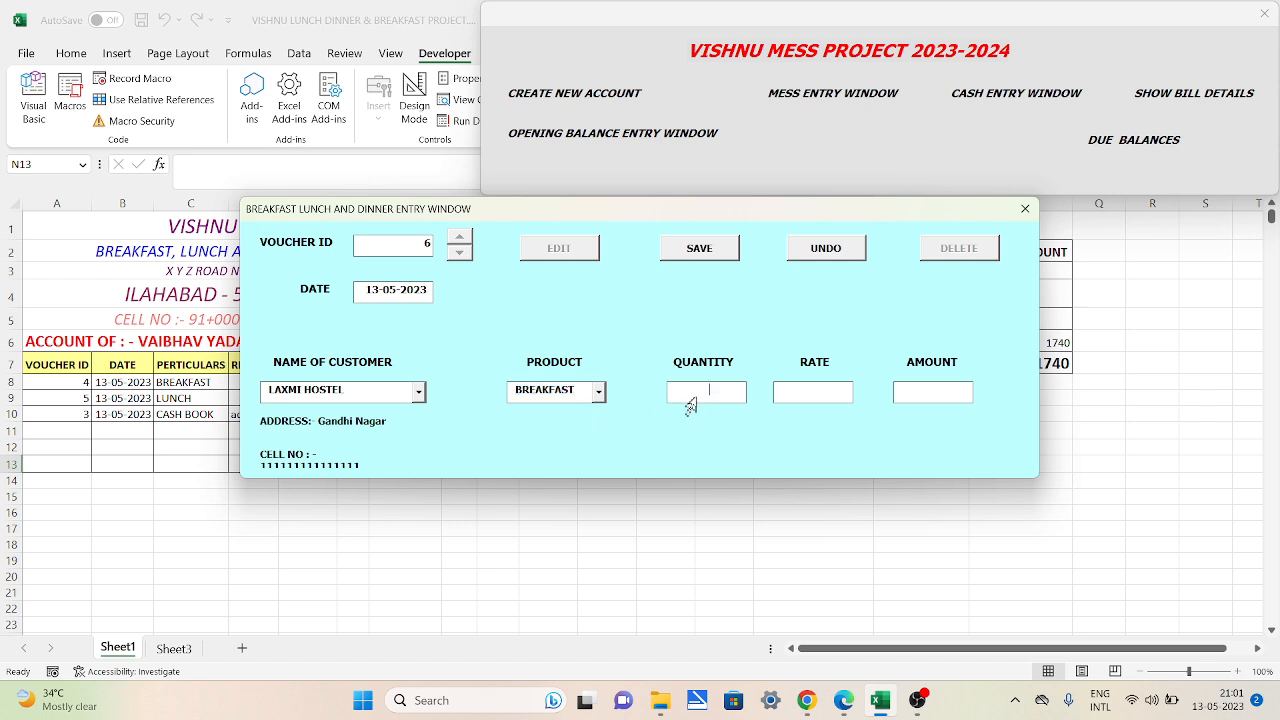
text(500)
text(45)
click(704, 251)
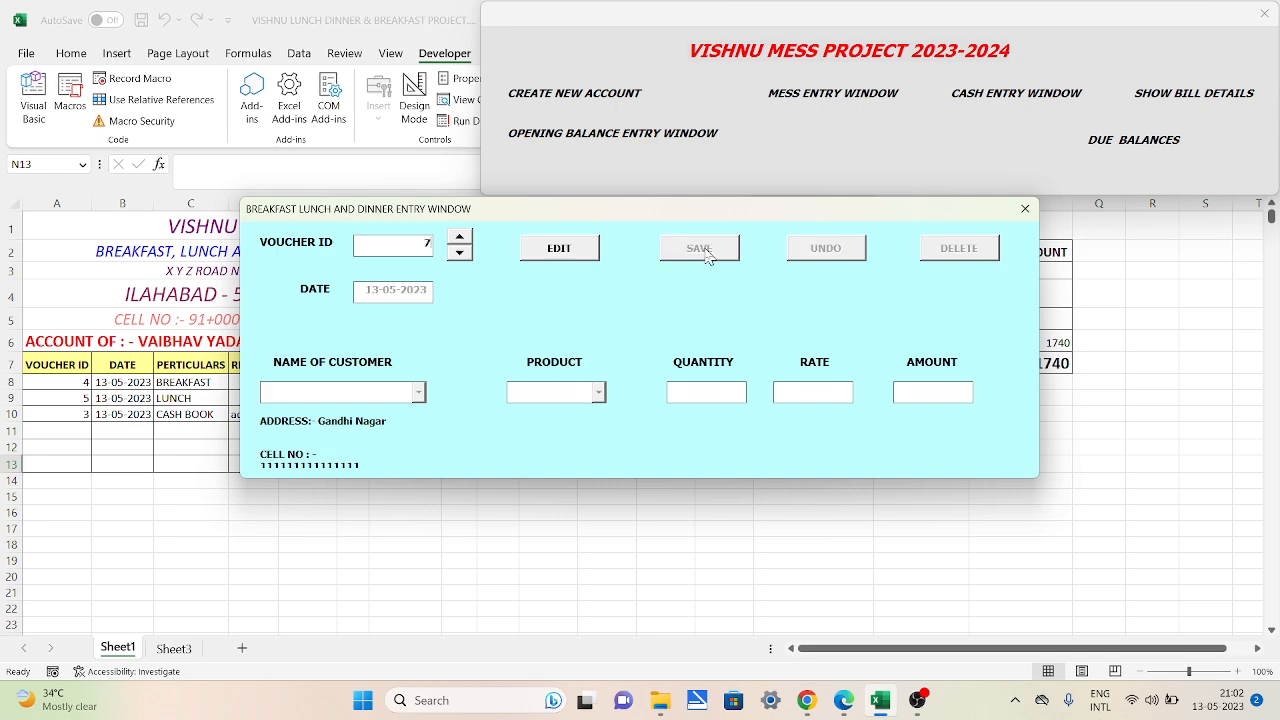
click(1025, 209)
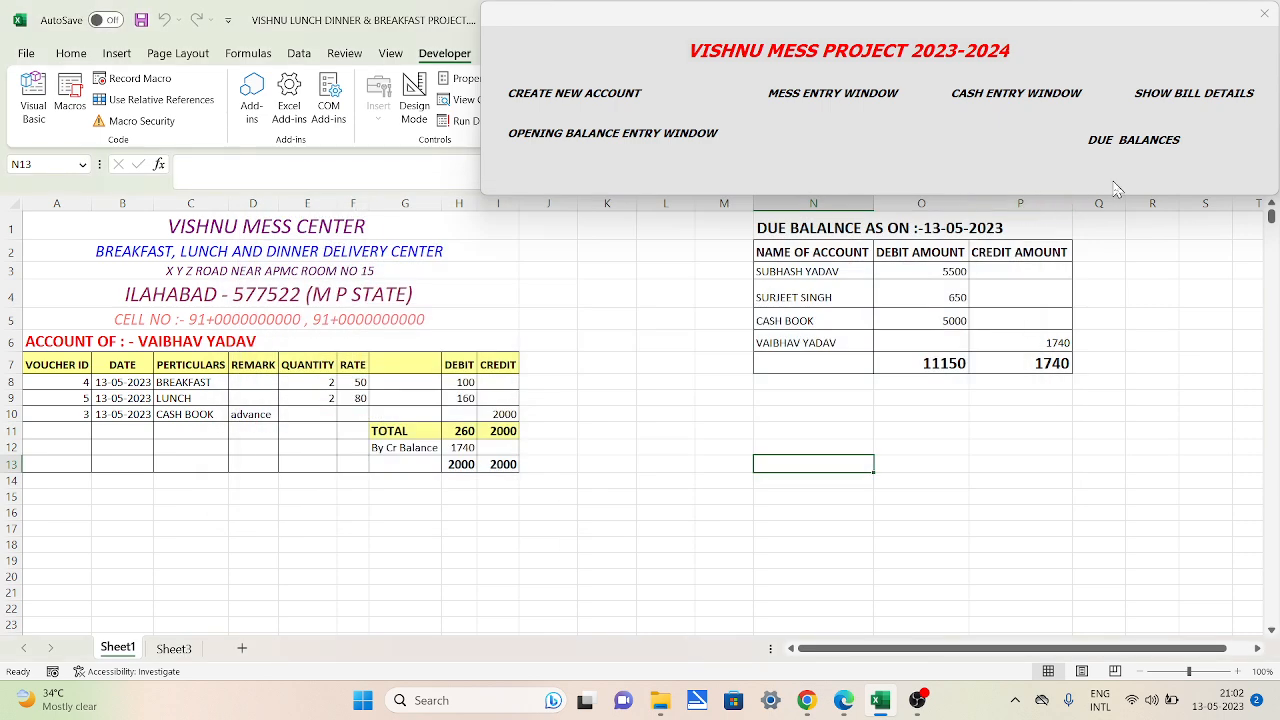
Show the bill details of LAXMI HOSTEL in the bill book and close that window.
click(1195, 96)
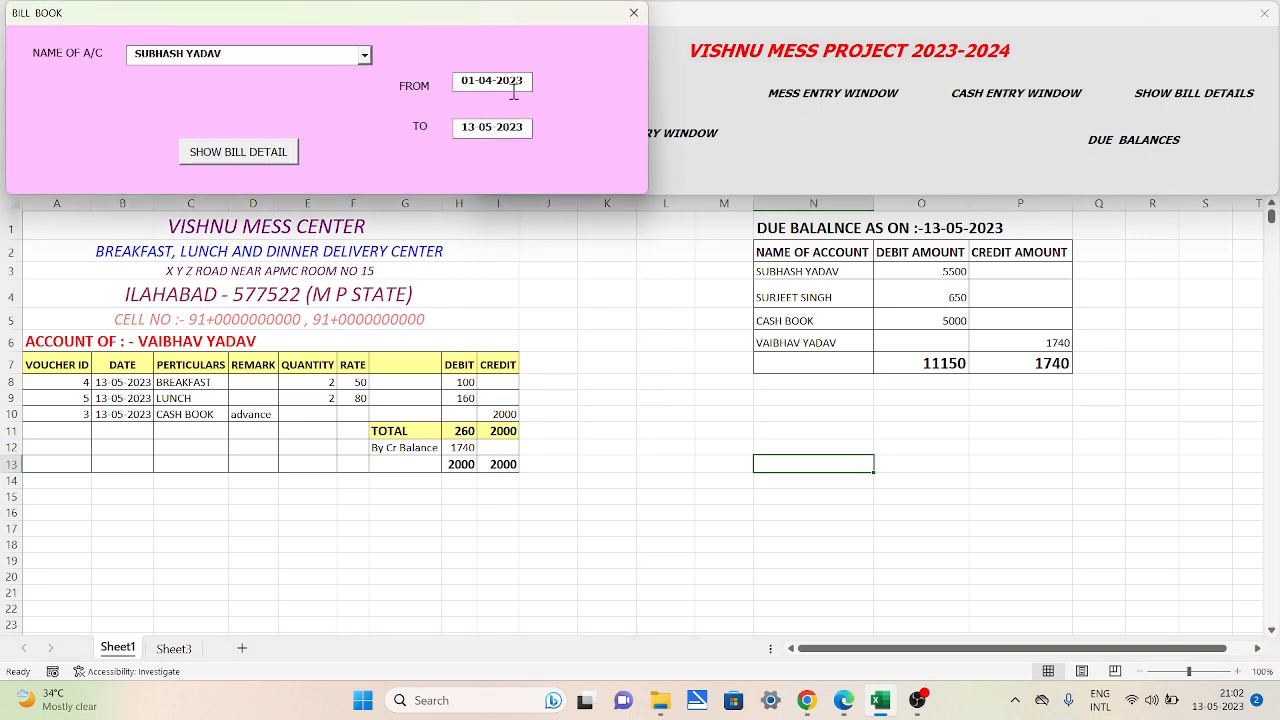
click(364, 55)
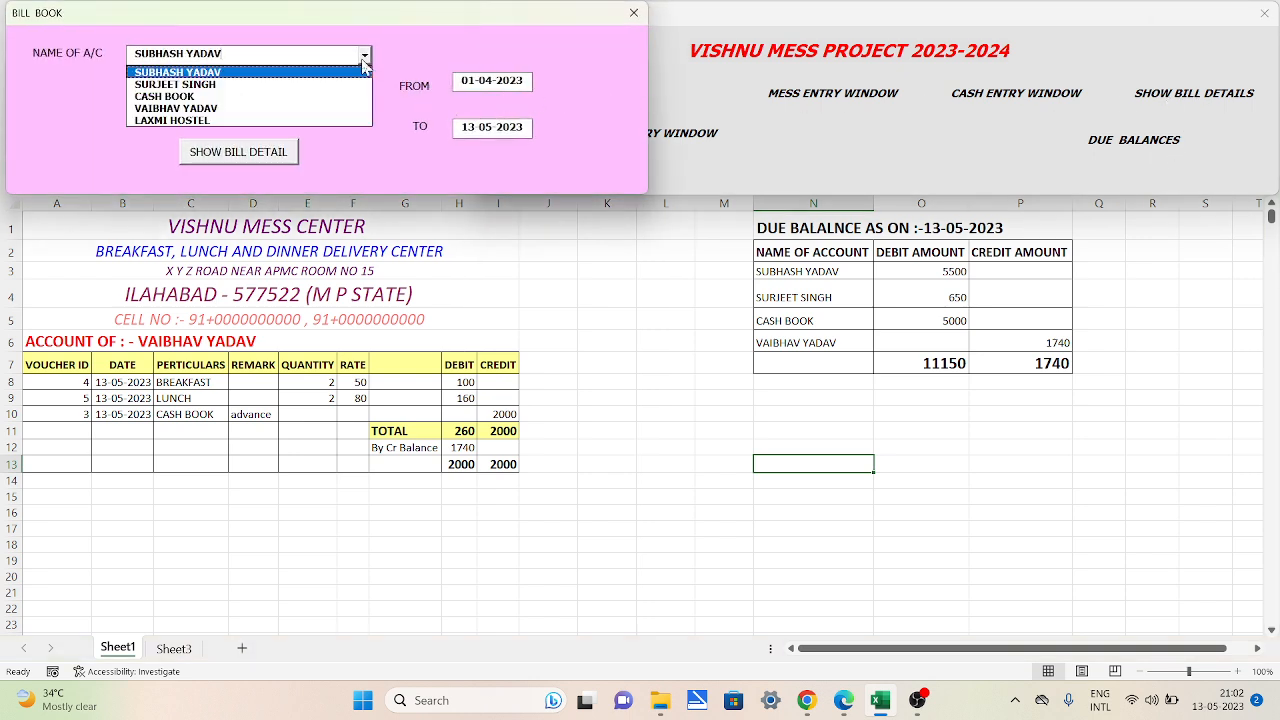
click(250, 120)
click(228, 158)
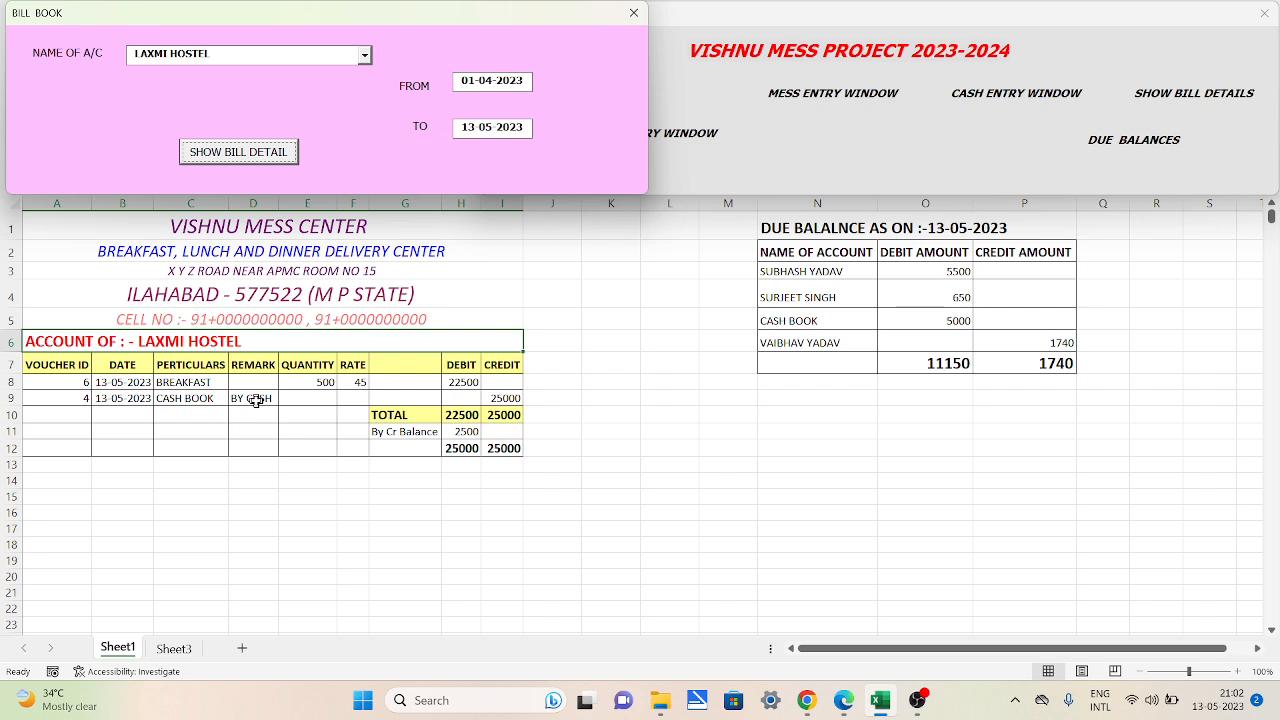
click(634, 13)
Change the remark of cash entry 4 to BY CASH ADVANCE, save the entry and close the cash entry window.
click(1043, 97)
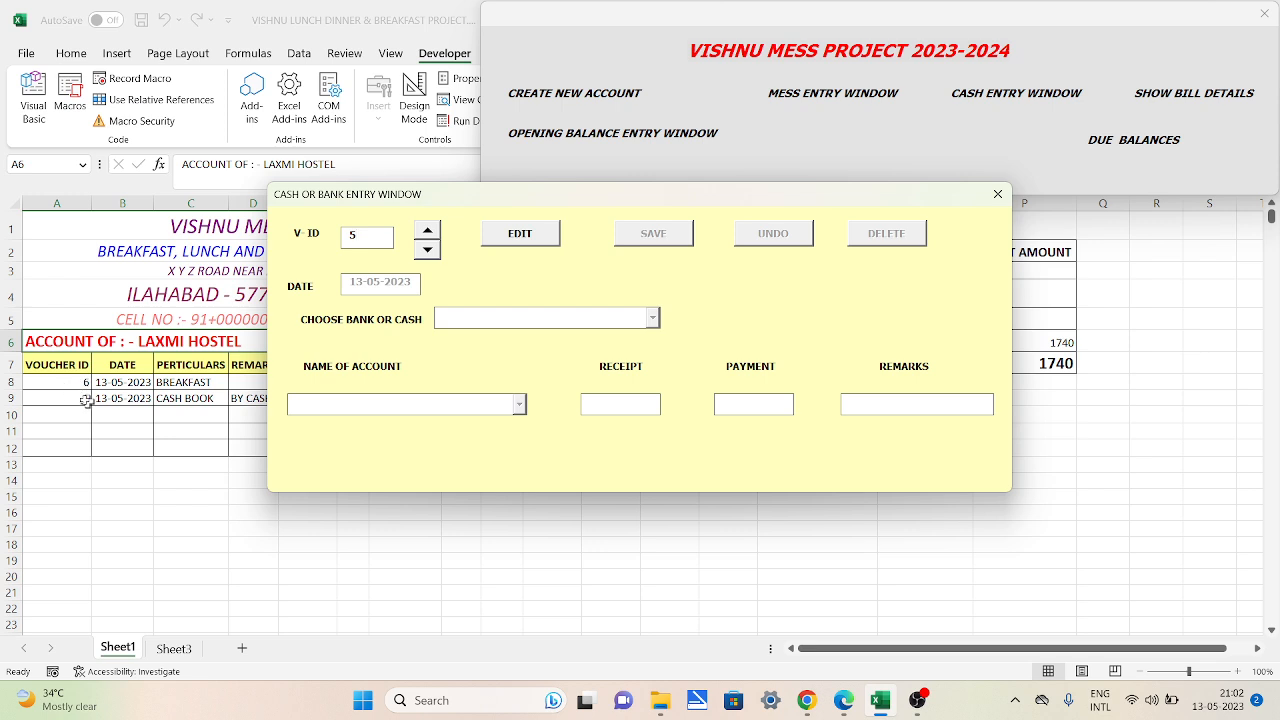
click(427, 249)
click(520, 234)
click(919, 408)
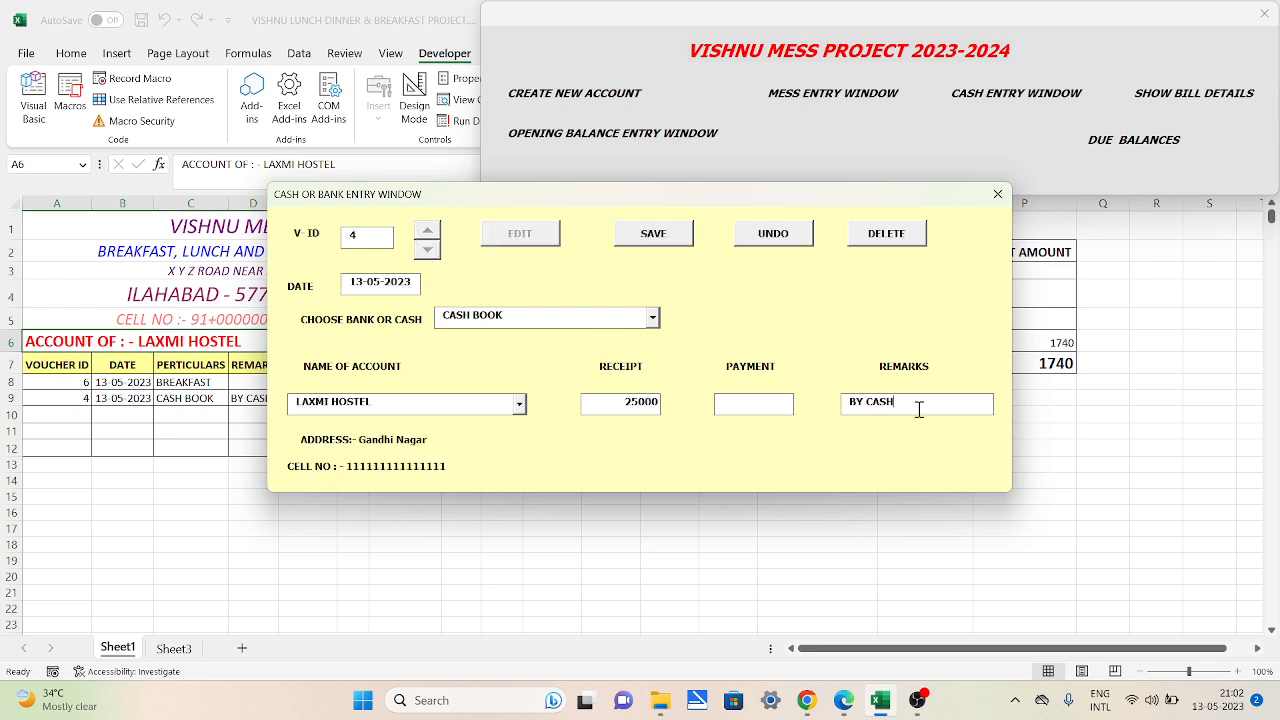
text(ADVANCE)
click(636, 229)
click(997, 195)
Show the LAXMI HOSTEL bill again to check the revised remark, and close the bill book.
click(1208, 96)
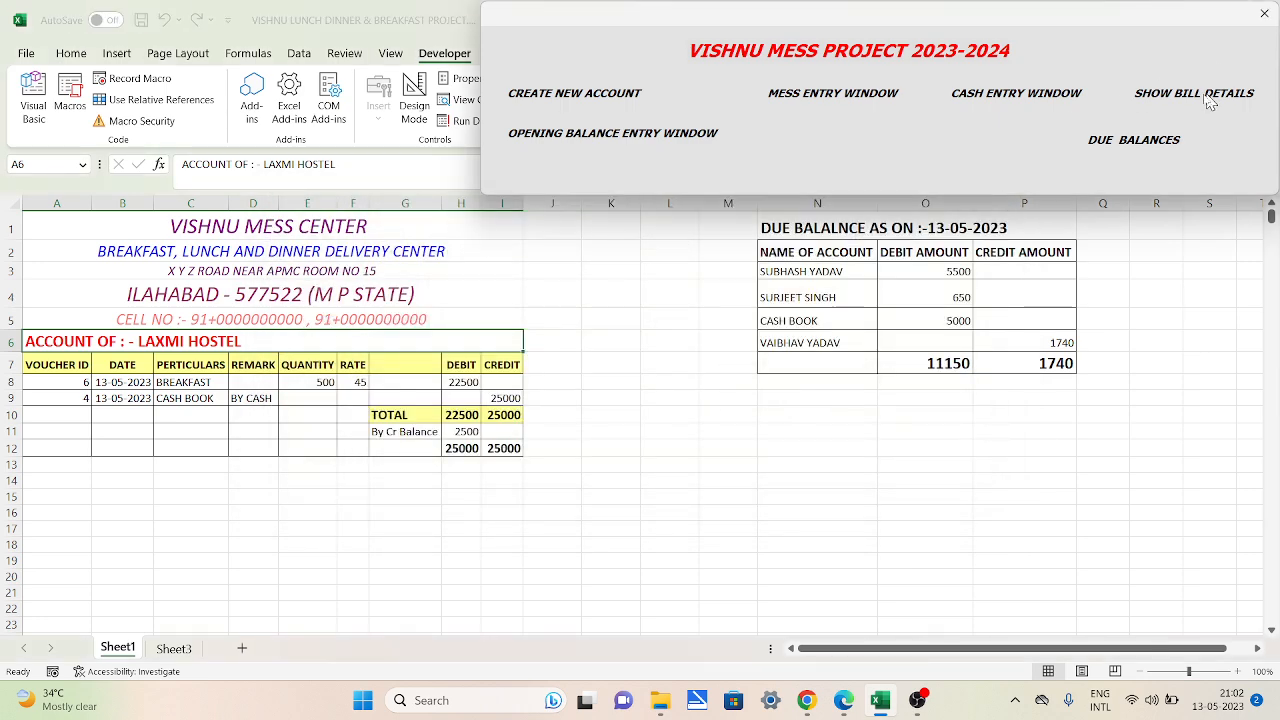
click(364, 56)
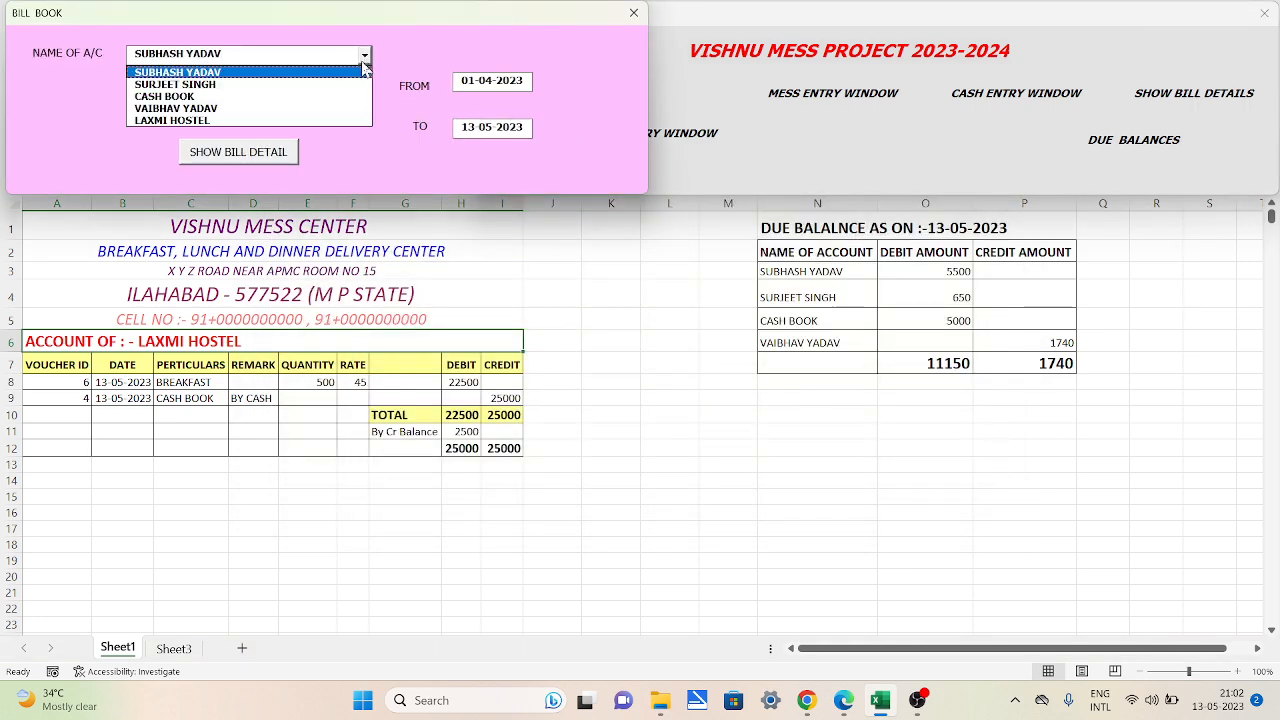
click(304, 121)
click(268, 155)
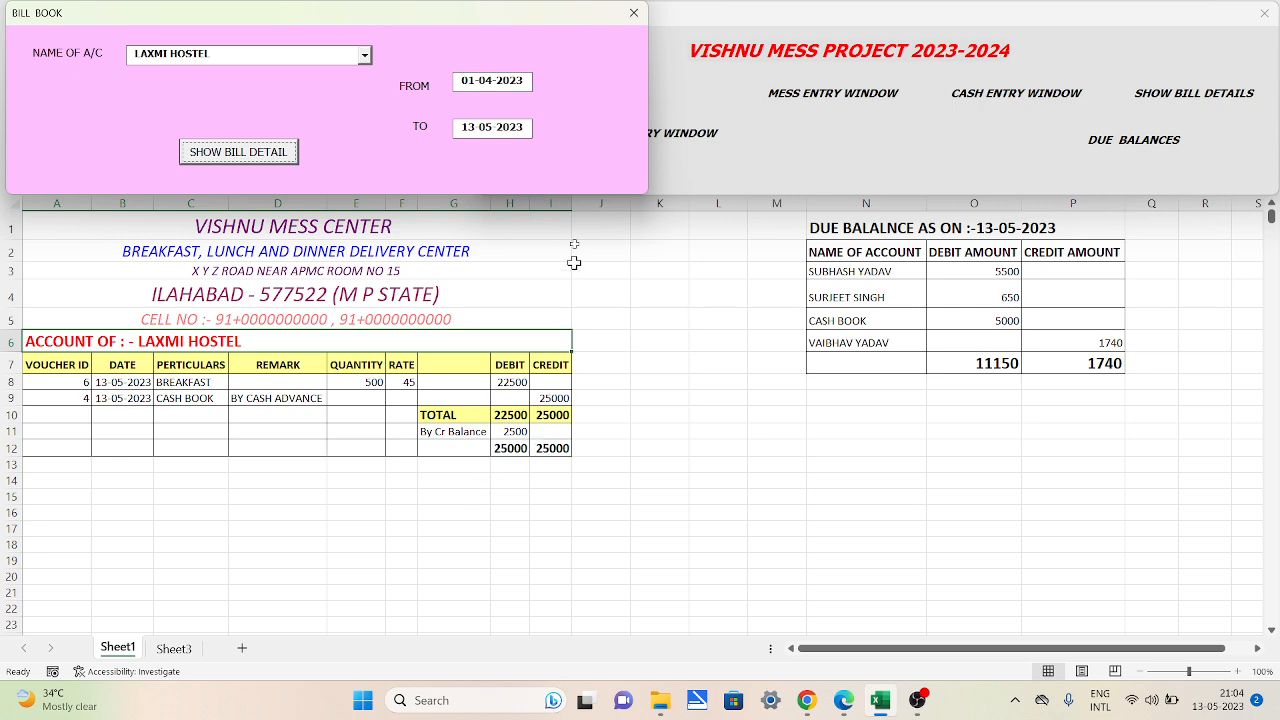
click(632, 13)
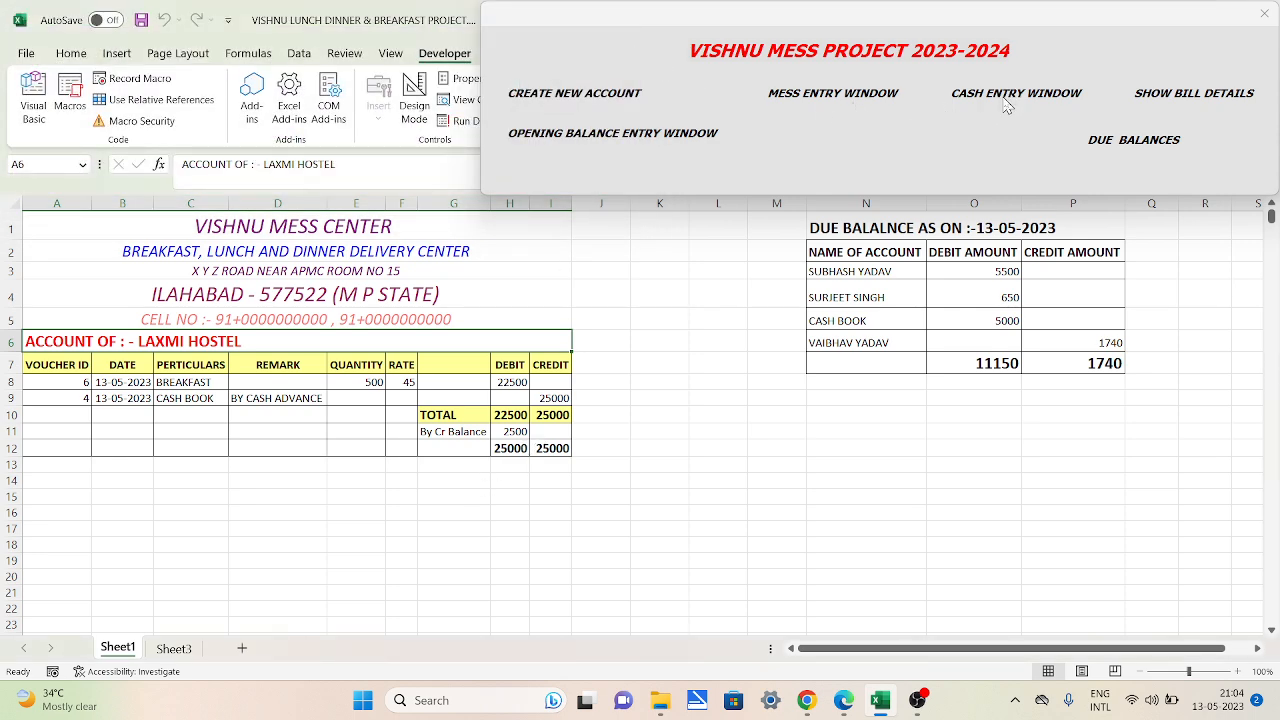
Open the cash entry window and start a new entry in CASH BOOK for the LAXMI HOSTEL account.
click(1010, 95)
click(545, 240)
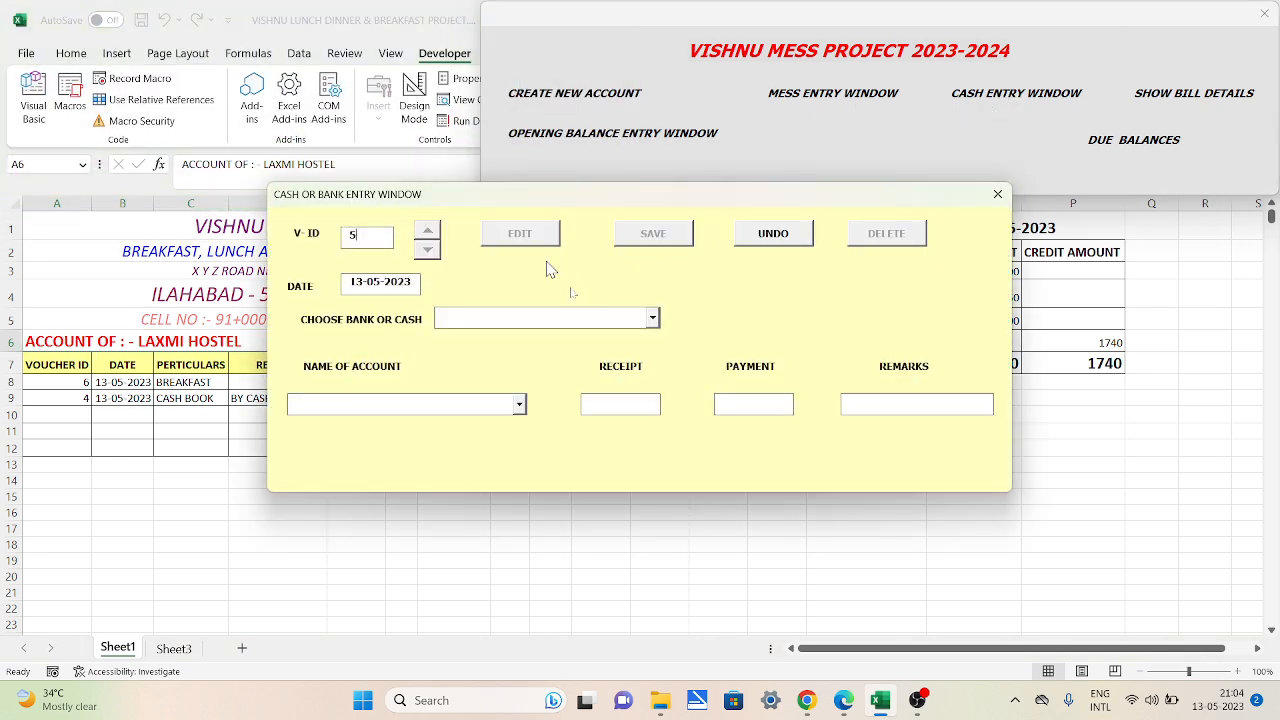
click(652, 320)
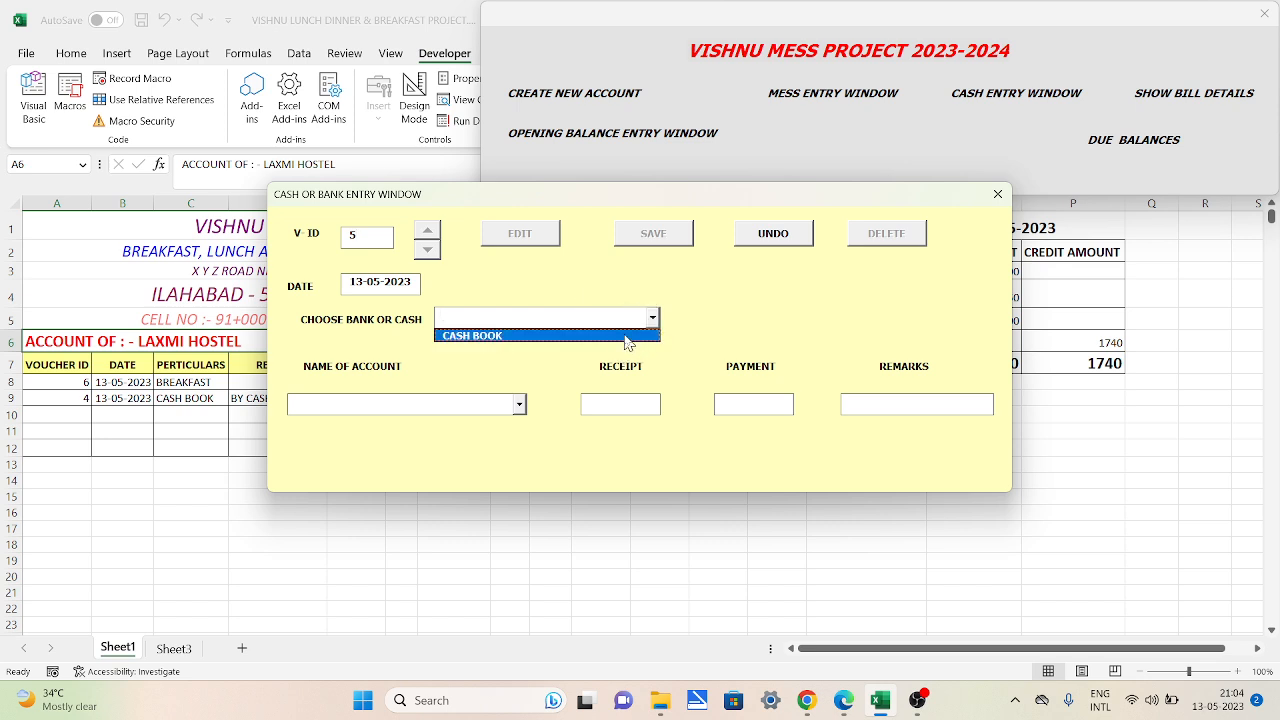
click(626, 336)
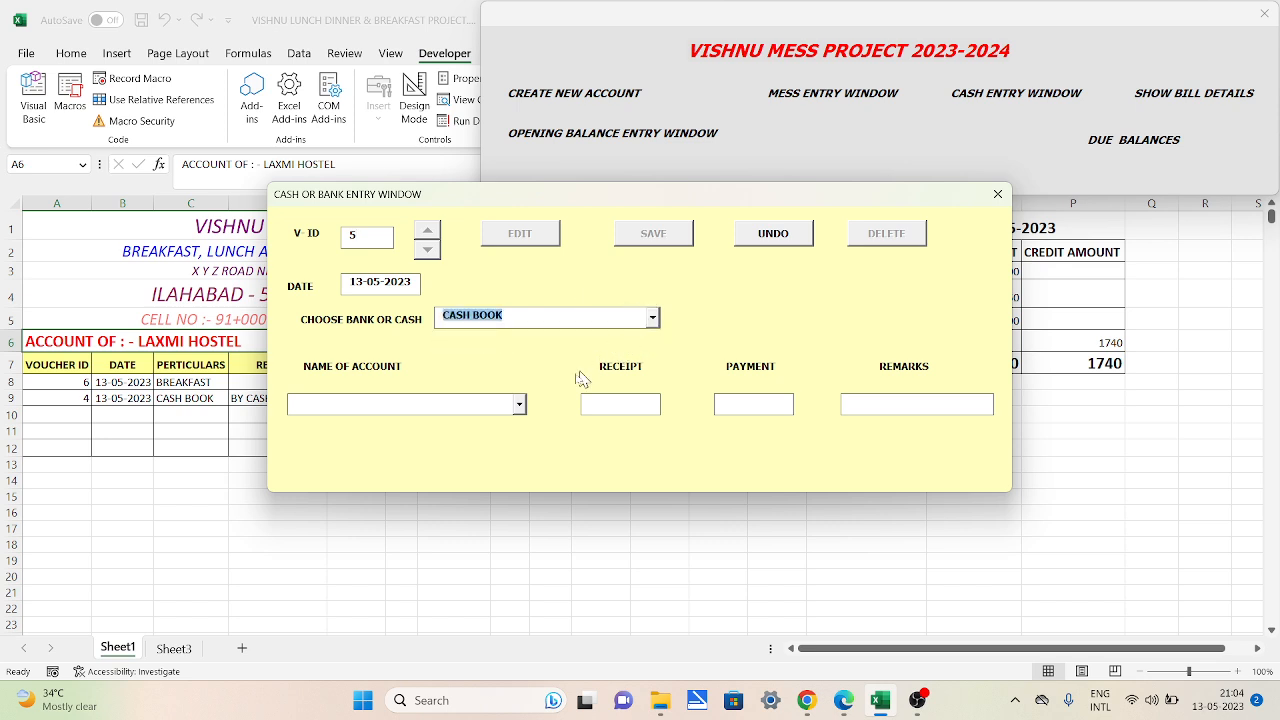
click(519, 404)
click(455, 470)
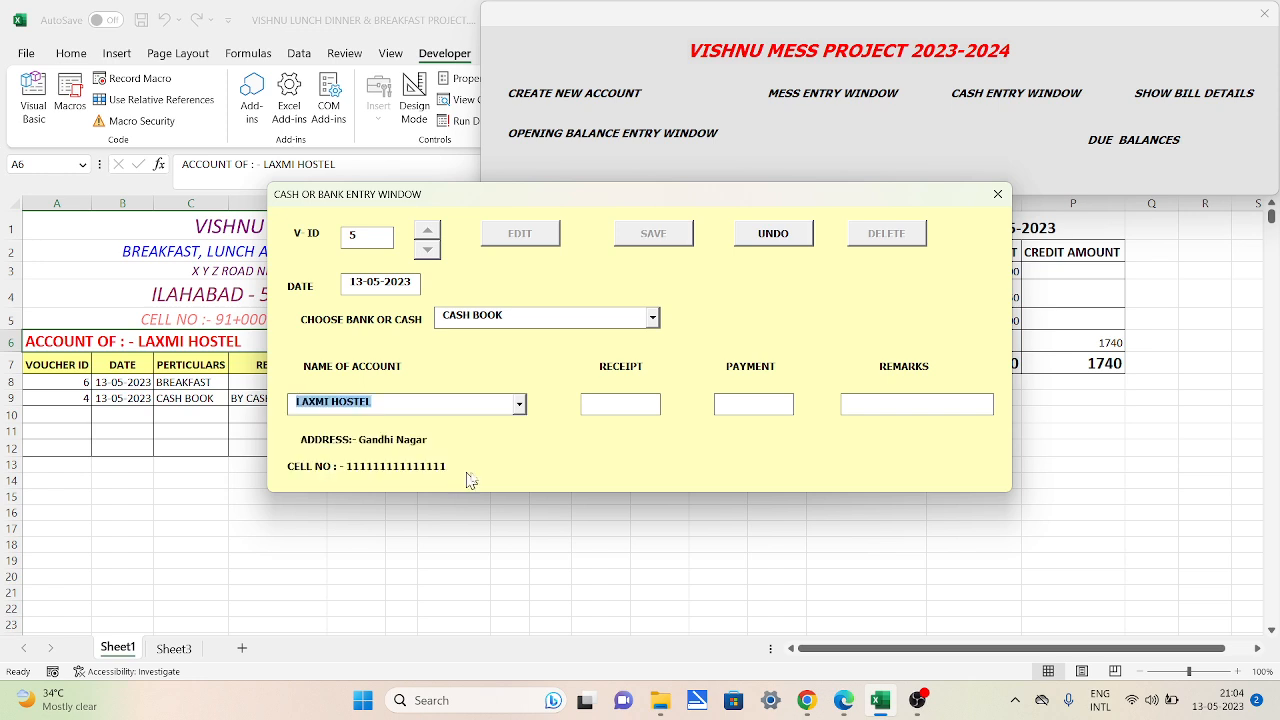
Enter a receipt of 175000 with the remark BY CASH, save the cash entry and close its window.
click(590, 410)
text(175000)
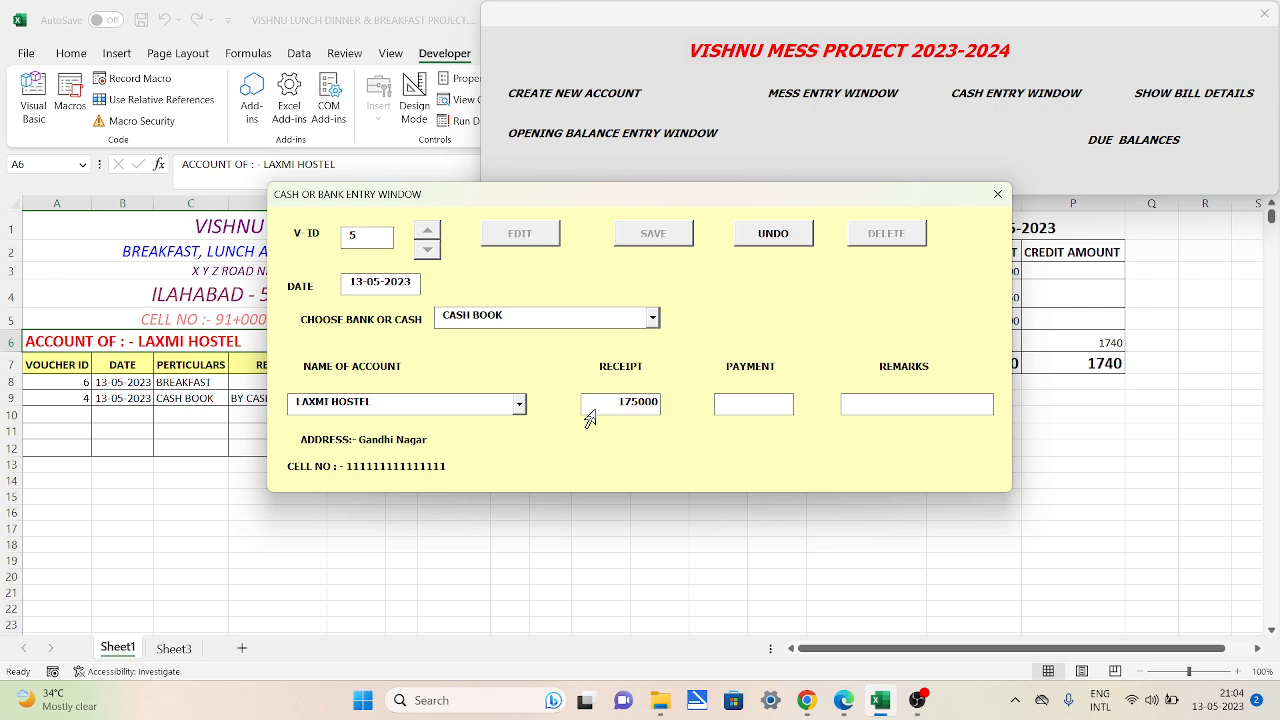
key(Tab)
text(BY C)
key(BackSpace)
text(CASH)
click(655, 234)
click(997, 194)
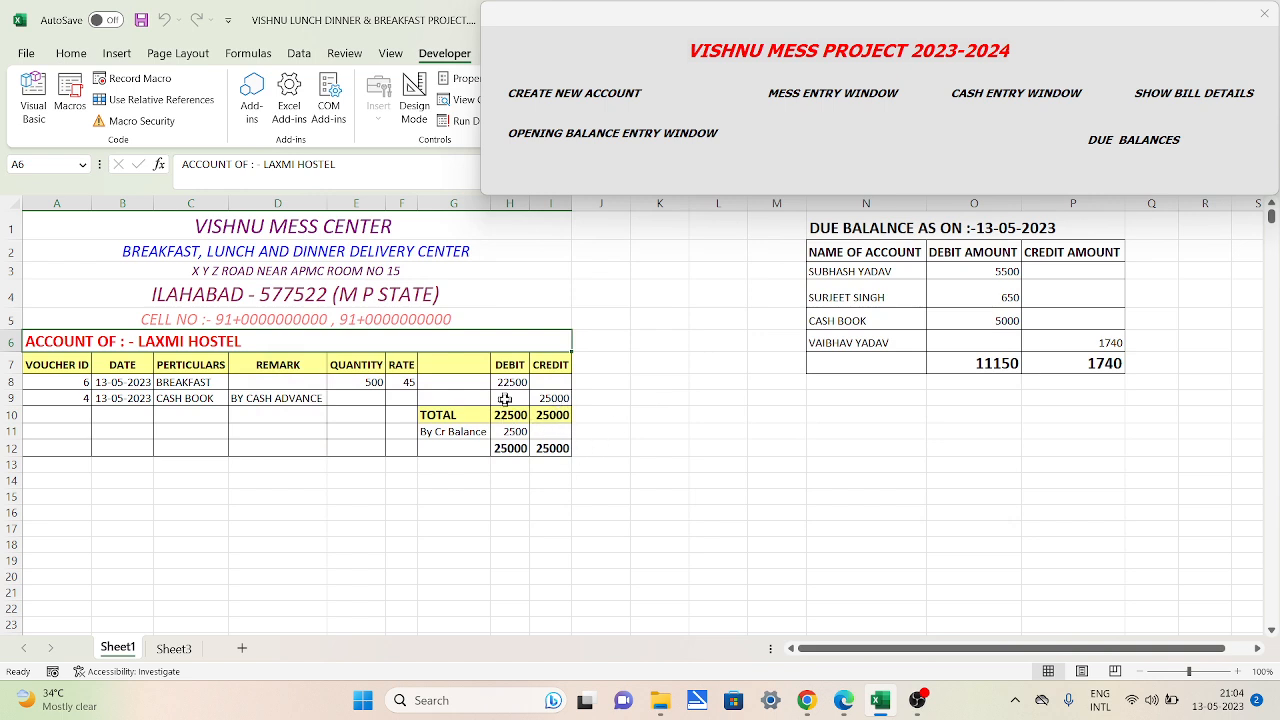
Show the LAXMI HOSTEL bill to check the additional cash receipt, and close the bill book.
click(1178, 93)
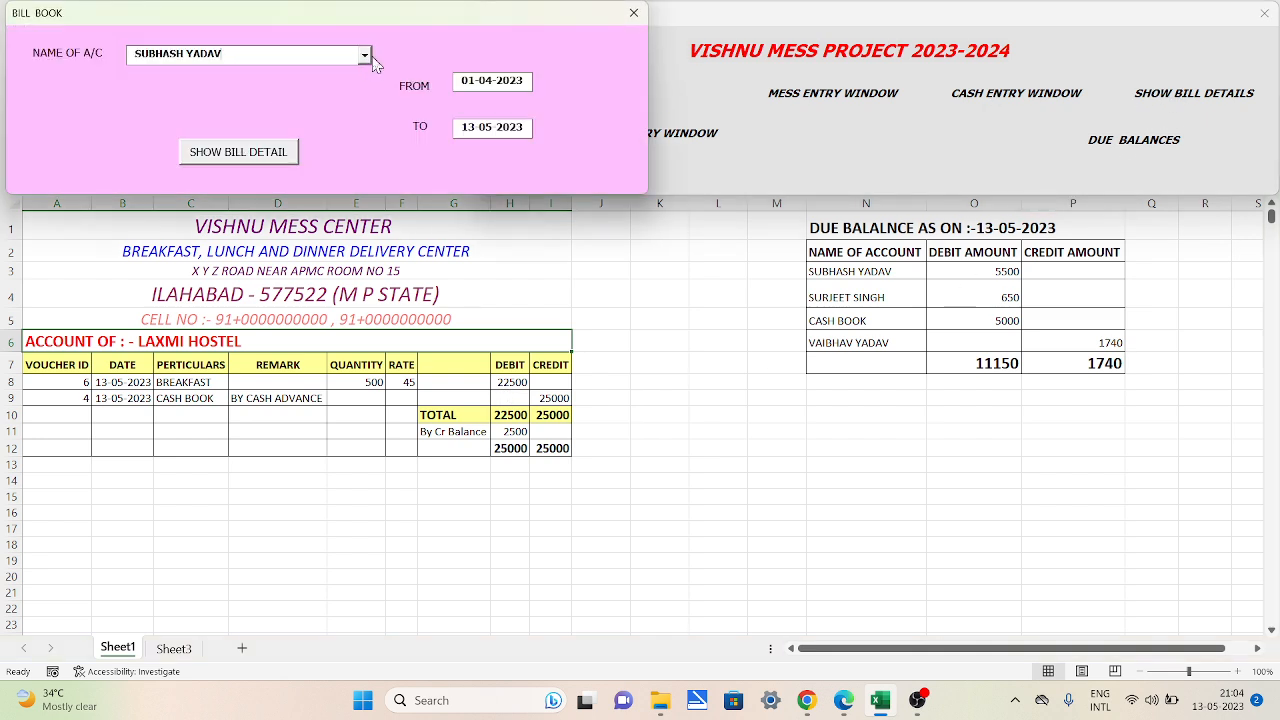
click(365, 55)
click(282, 121)
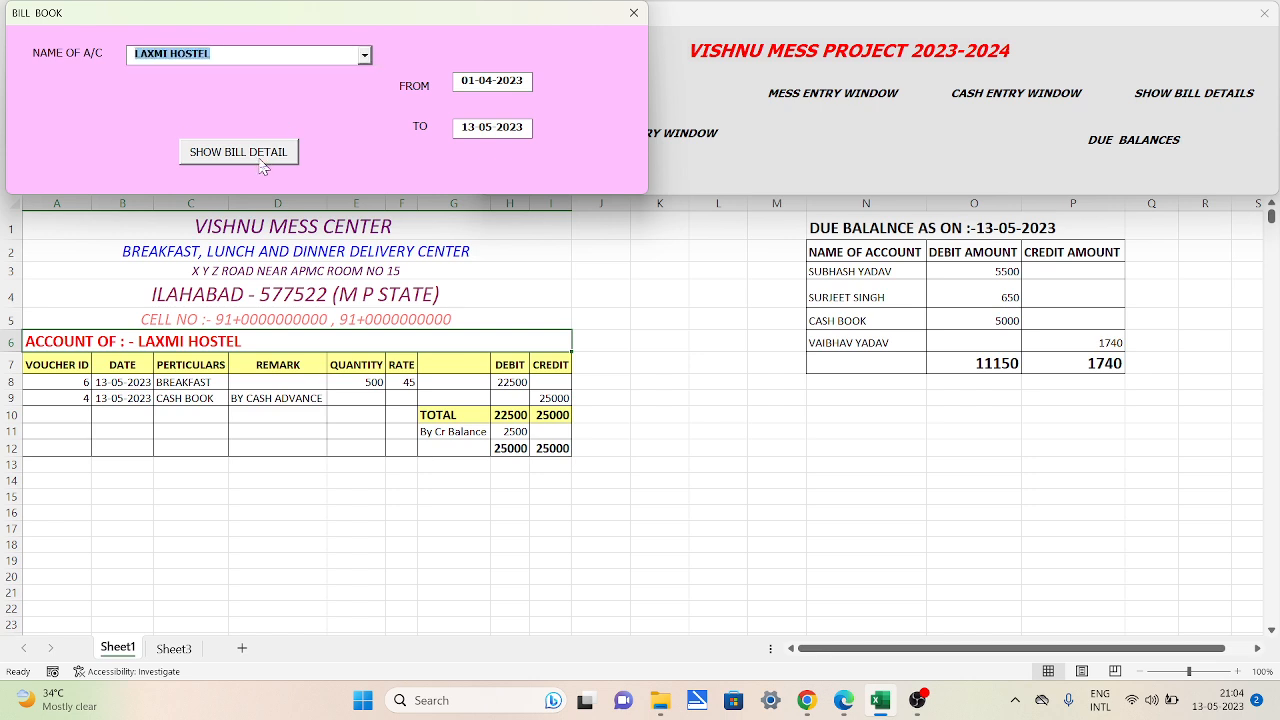
click(261, 158)
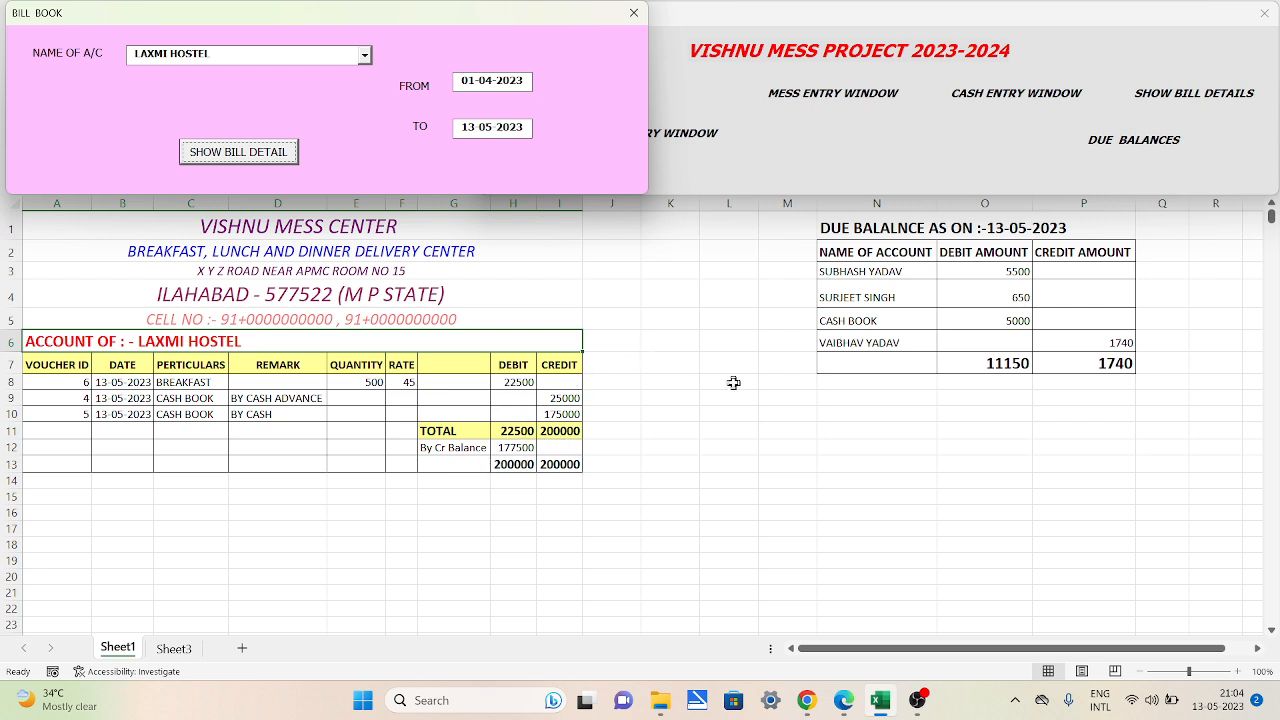
click(632, 14)
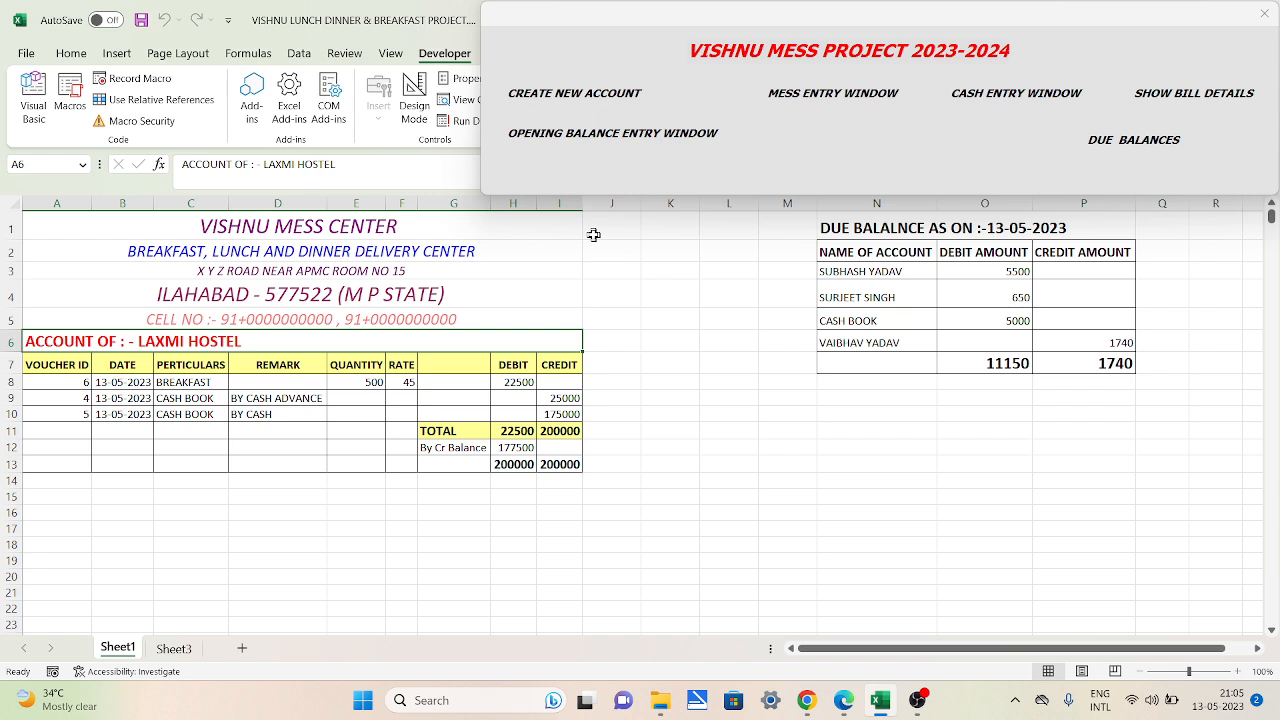
Start a new voucher in the mess entry window for customer LAXMI HOSTEL with LUNCH as the product.
click(818, 100)
click(568, 252)
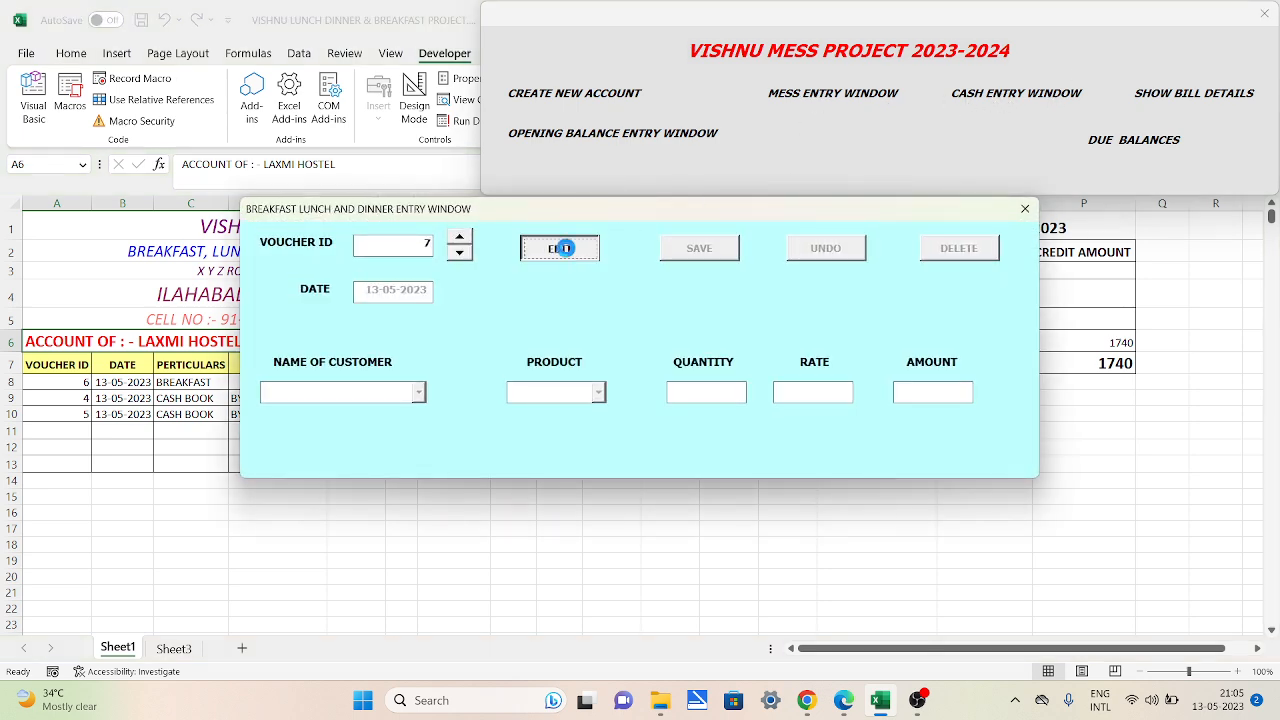
click(418, 392)
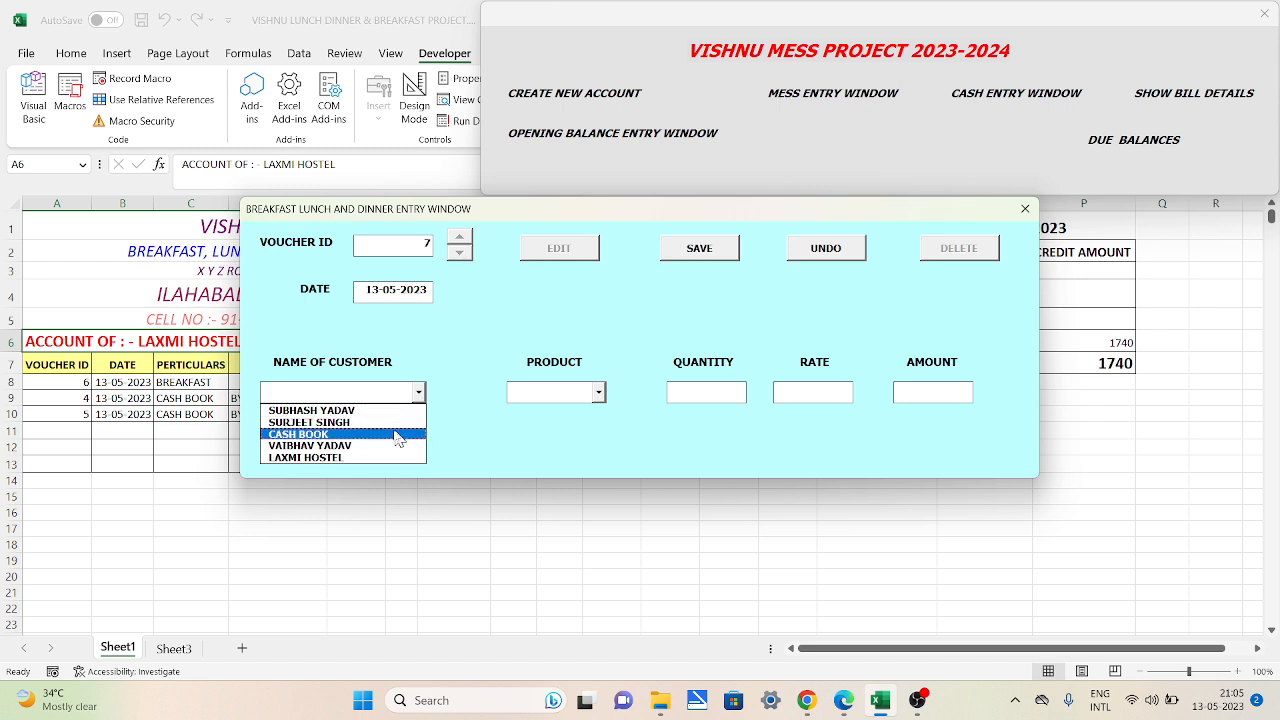
click(375, 457)
click(599, 393)
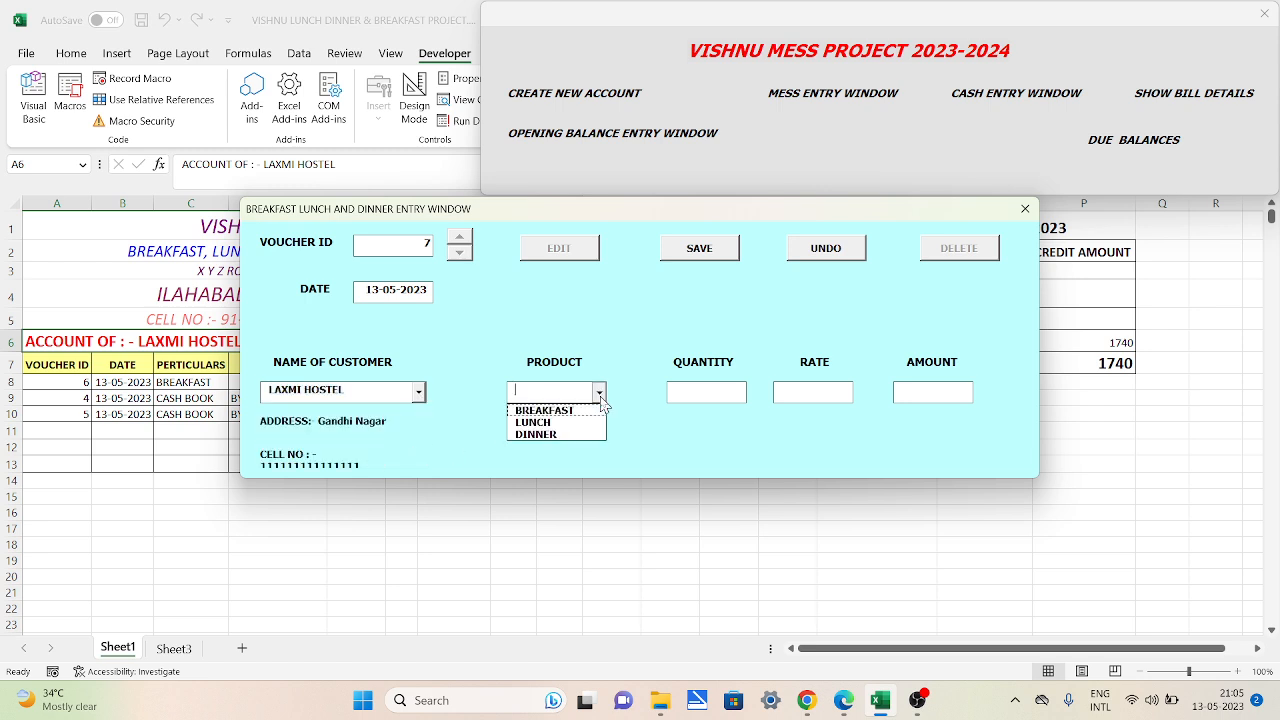
click(578, 428)
Enter a quantity of 500 at a rate of 80, save the lunch voucher and close the entry window.
click(686, 400)
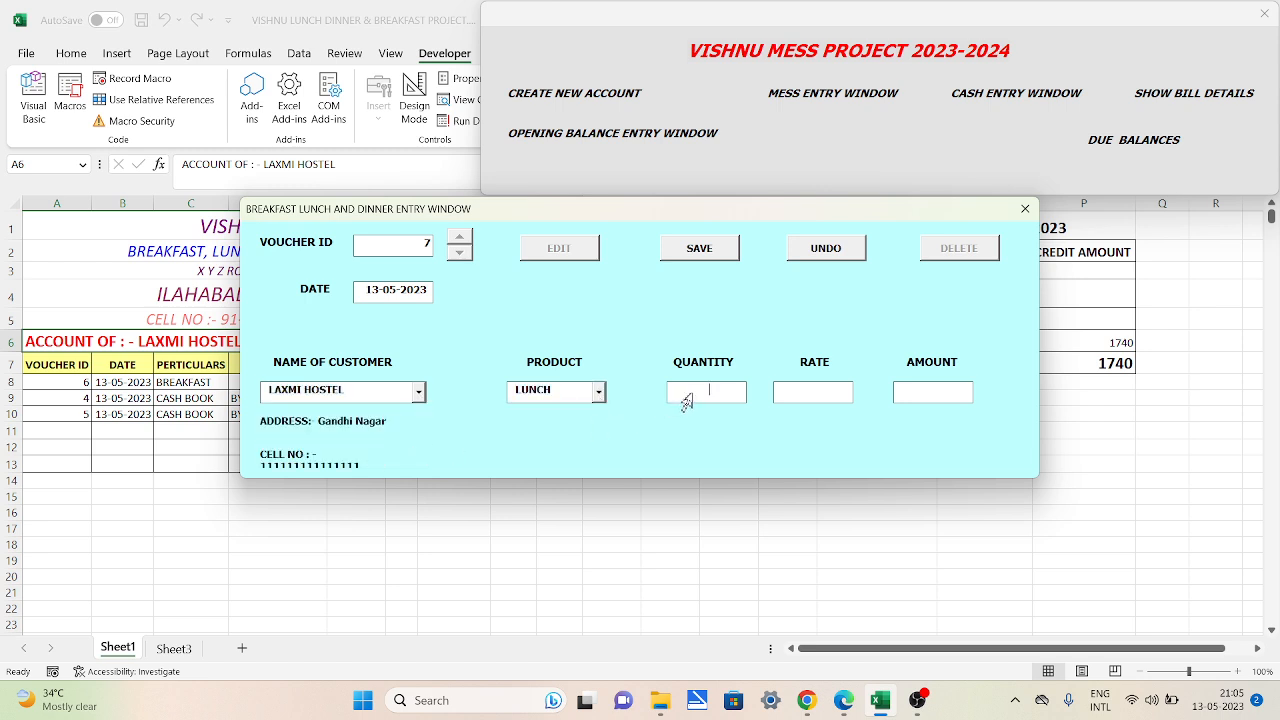
text(500)
text(80)
click(700, 248)
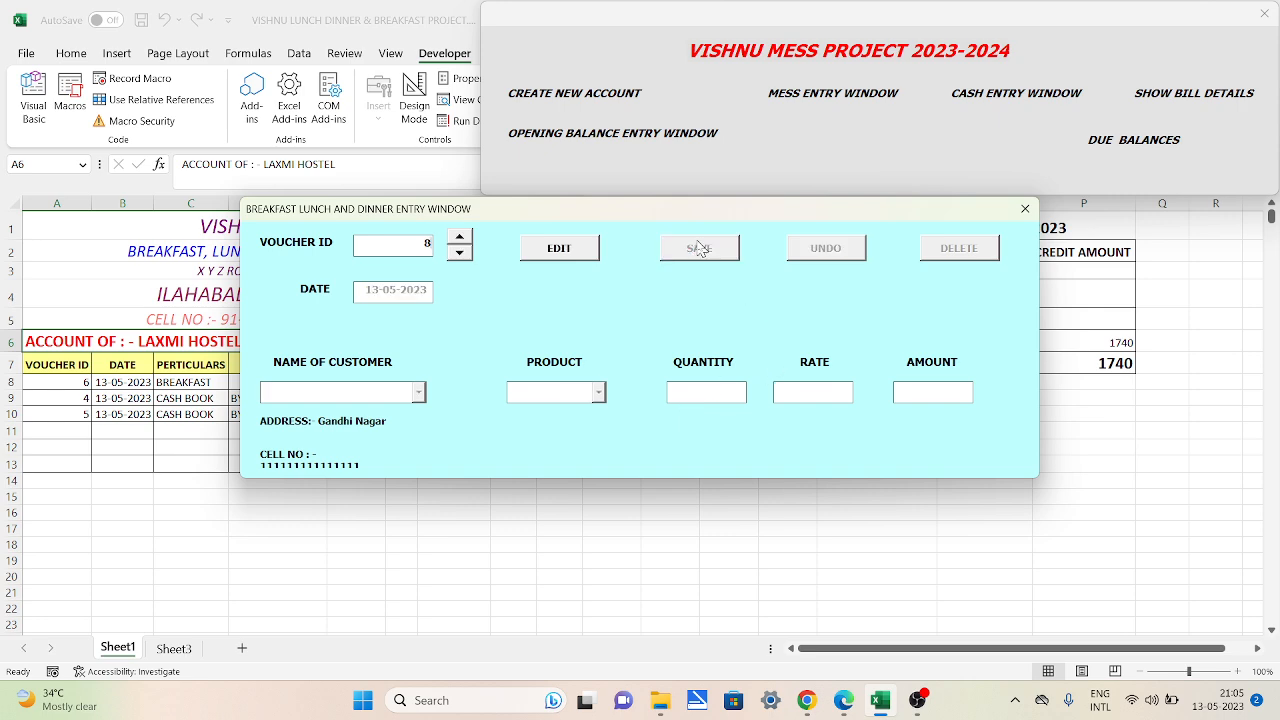
click(1025, 209)
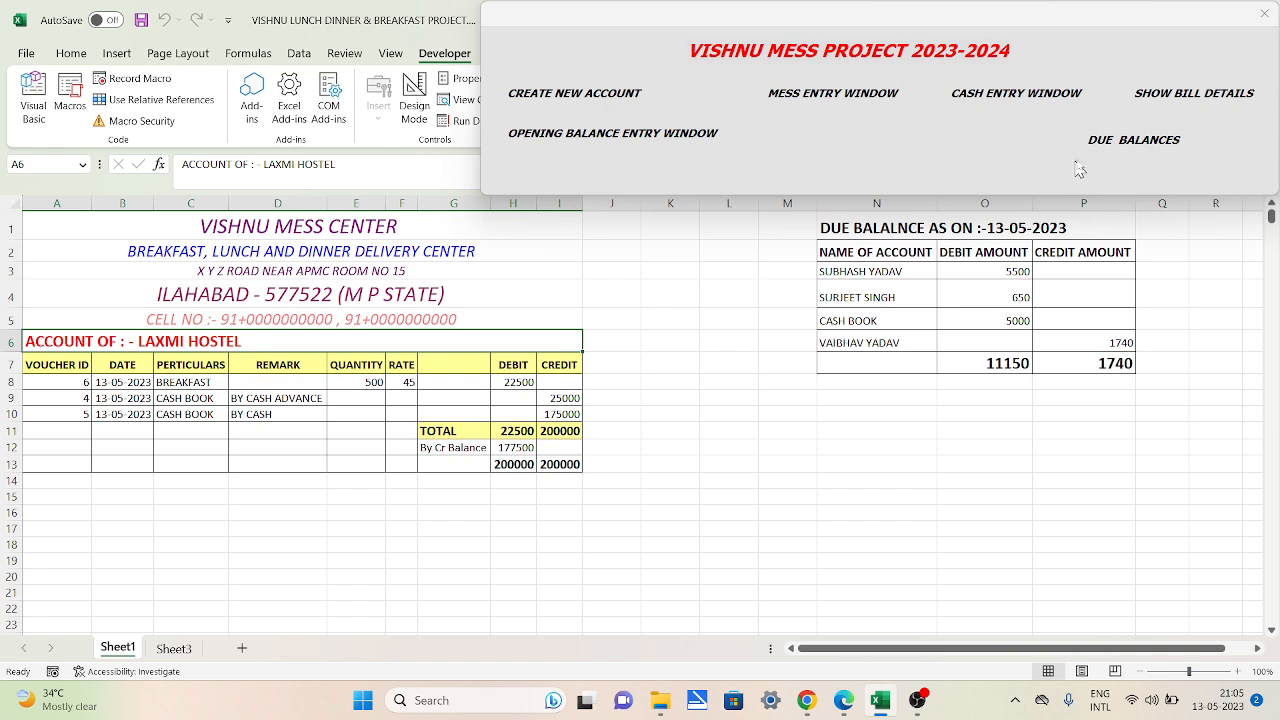
Show the LAXMI HOSTEL bill including the new lunch voucher.
click(1194, 93)
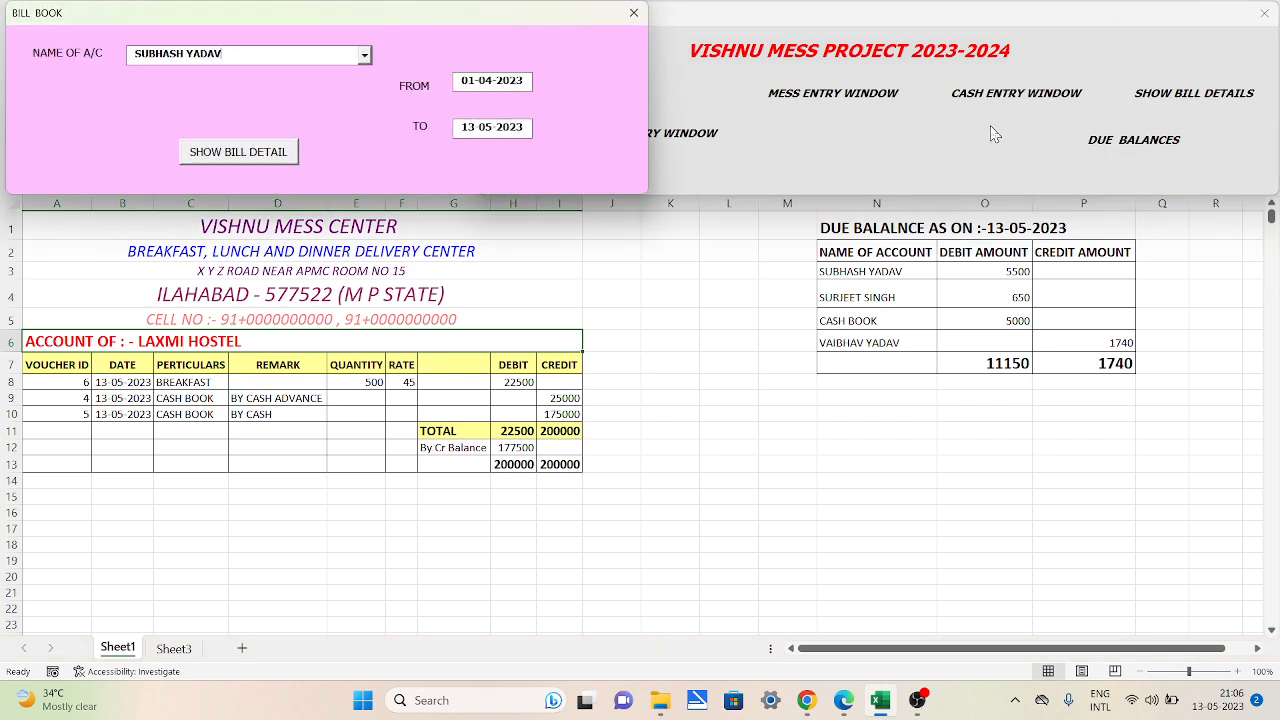
click(364, 55)
click(322, 120)
click(255, 158)
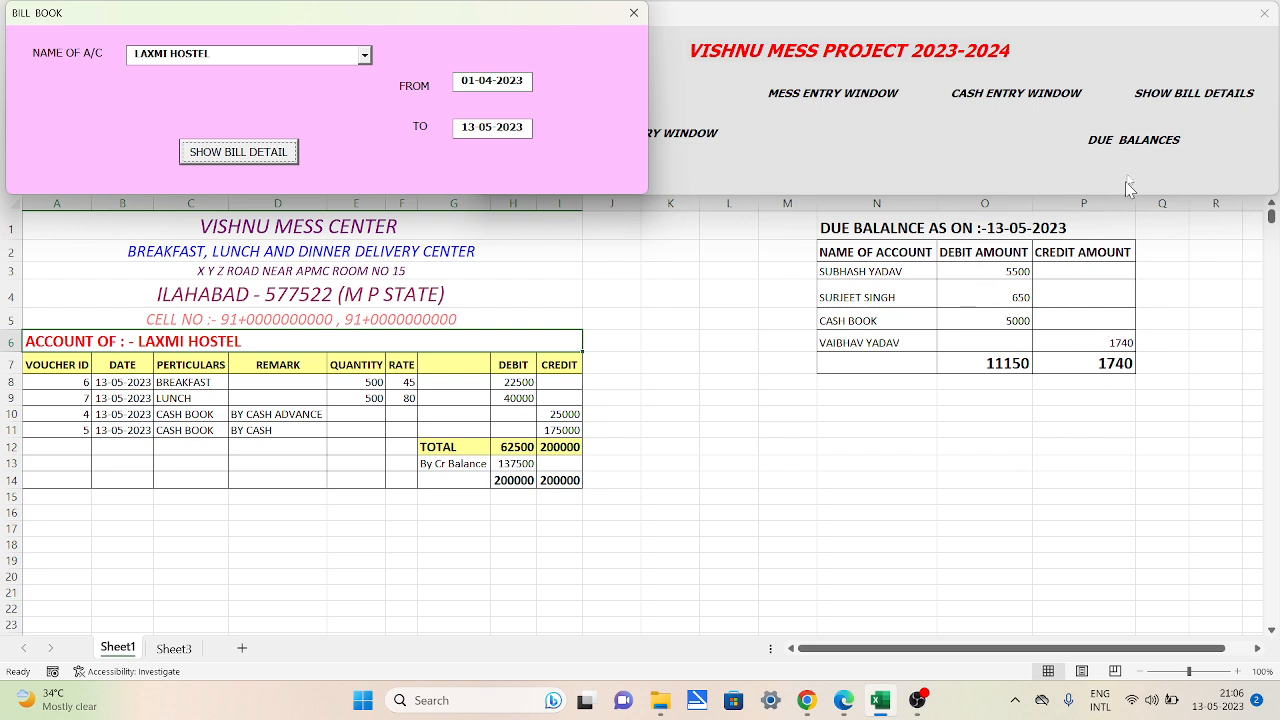
Refresh the due balances list to check the LAXMI HOSTEL credit amount, and close the bill book.
click(1136, 140)
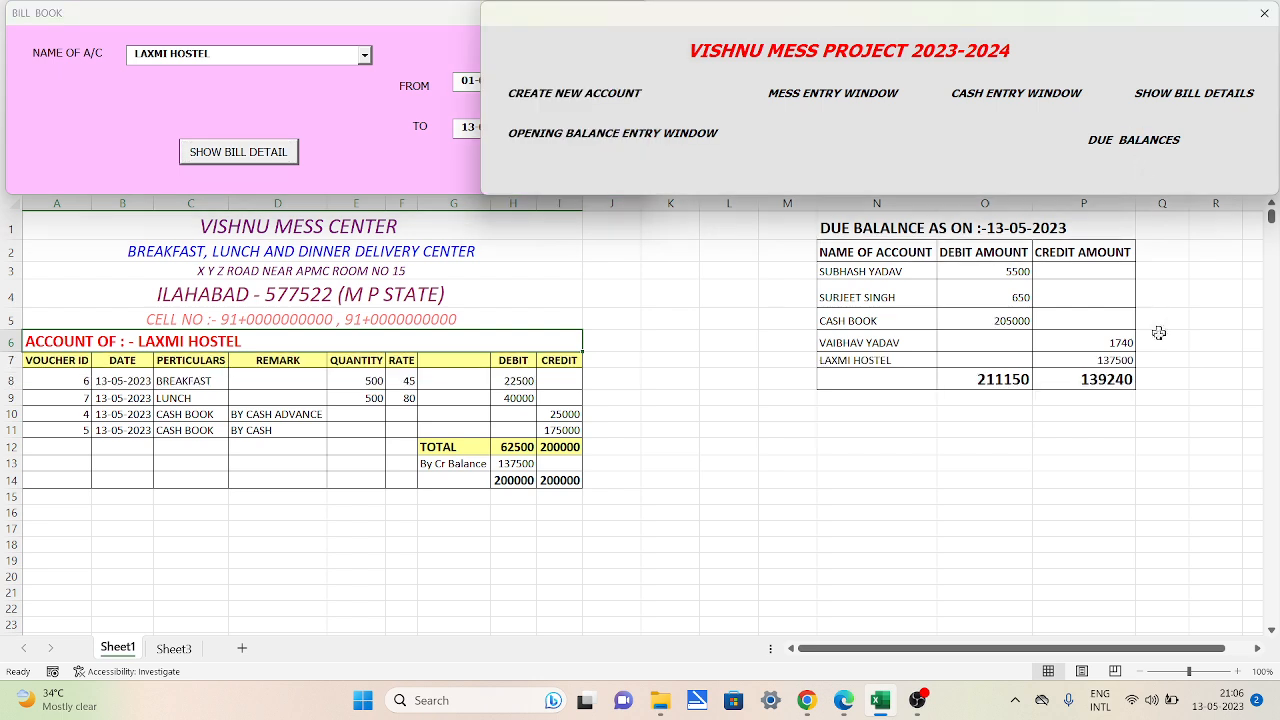
click(1105, 363)
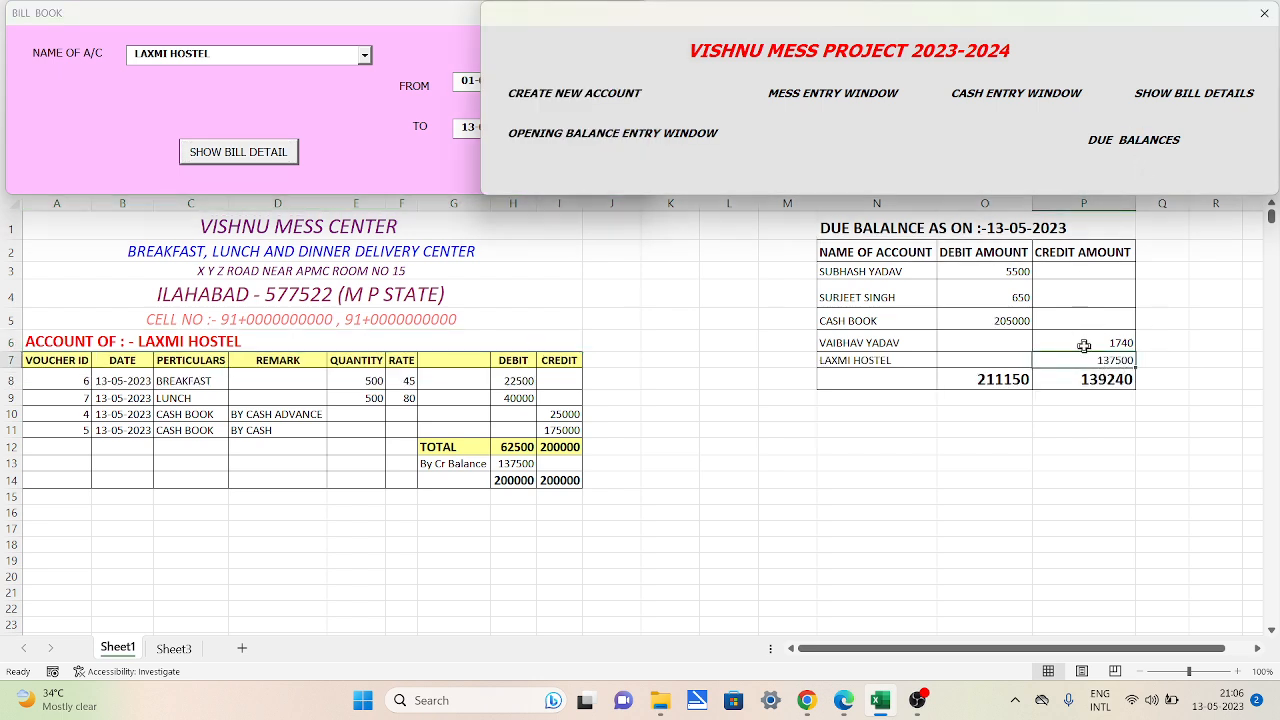
click(409, 66)
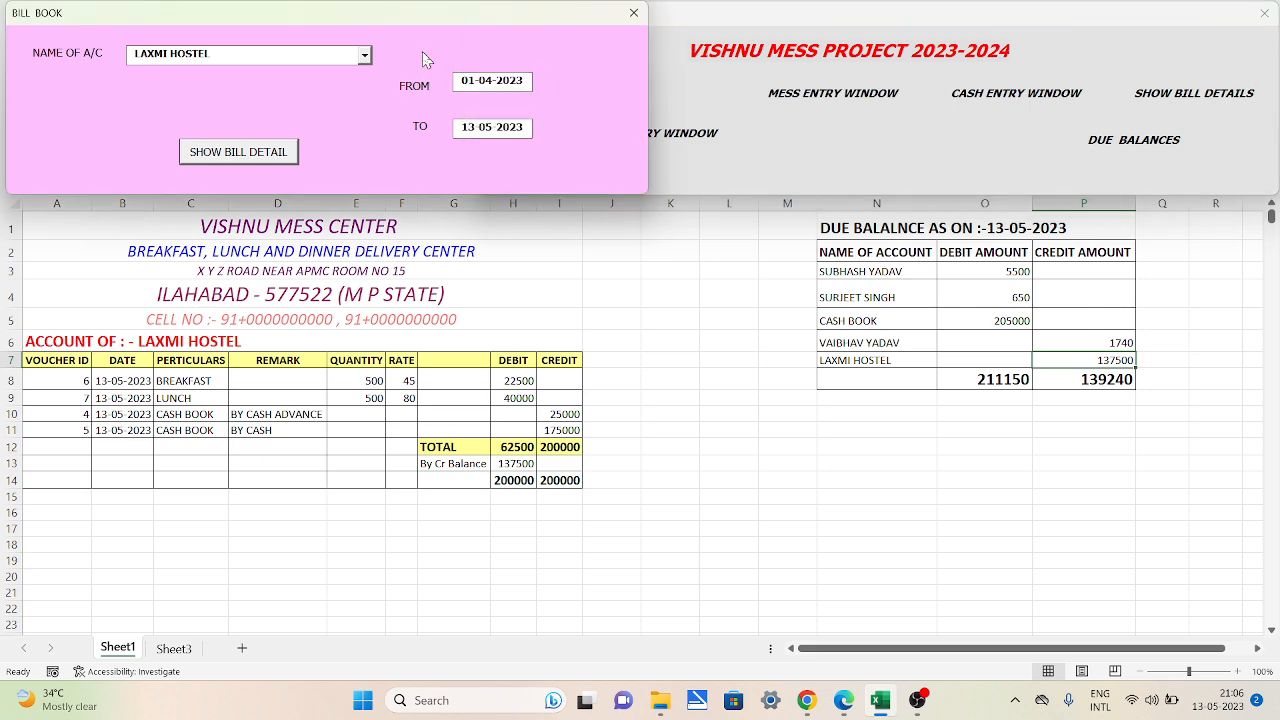
click(634, 15)
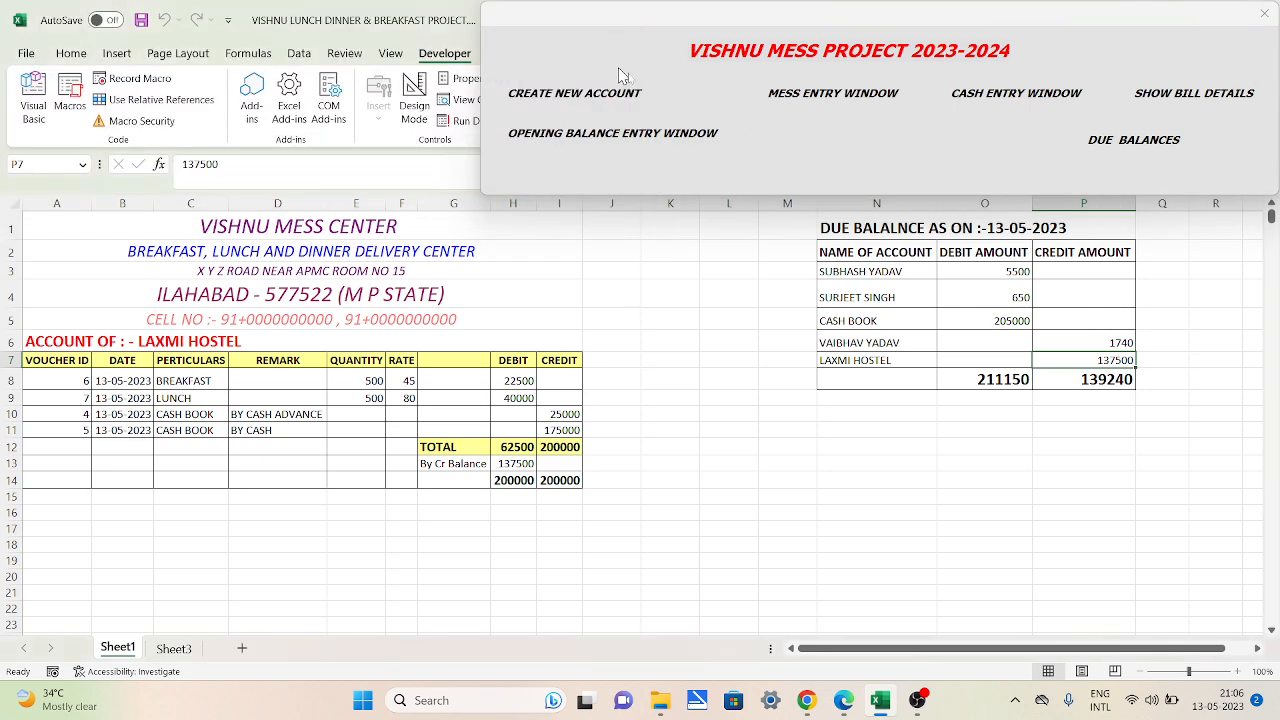
Start another mess entry voucher for customer LAXMI HOSTEL with DINNER as the product.
click(855, 98)
click(558, 248)
click(419, 392)
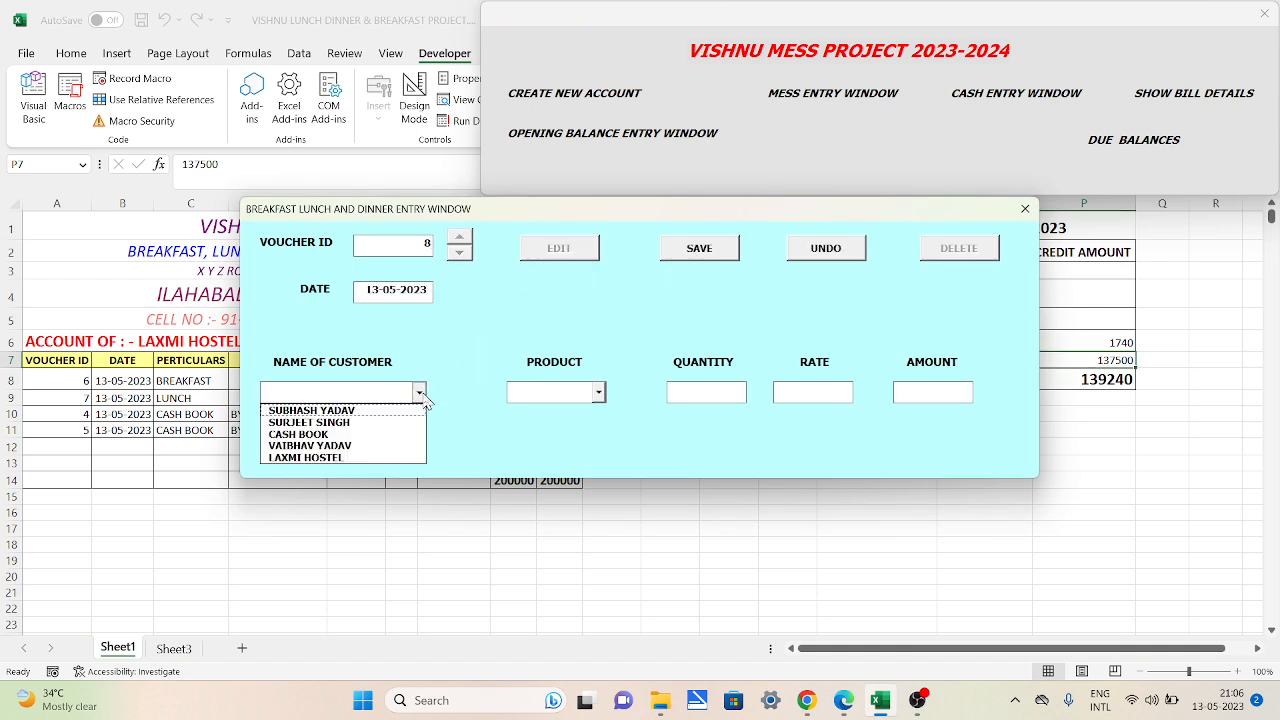
click(391, 458)
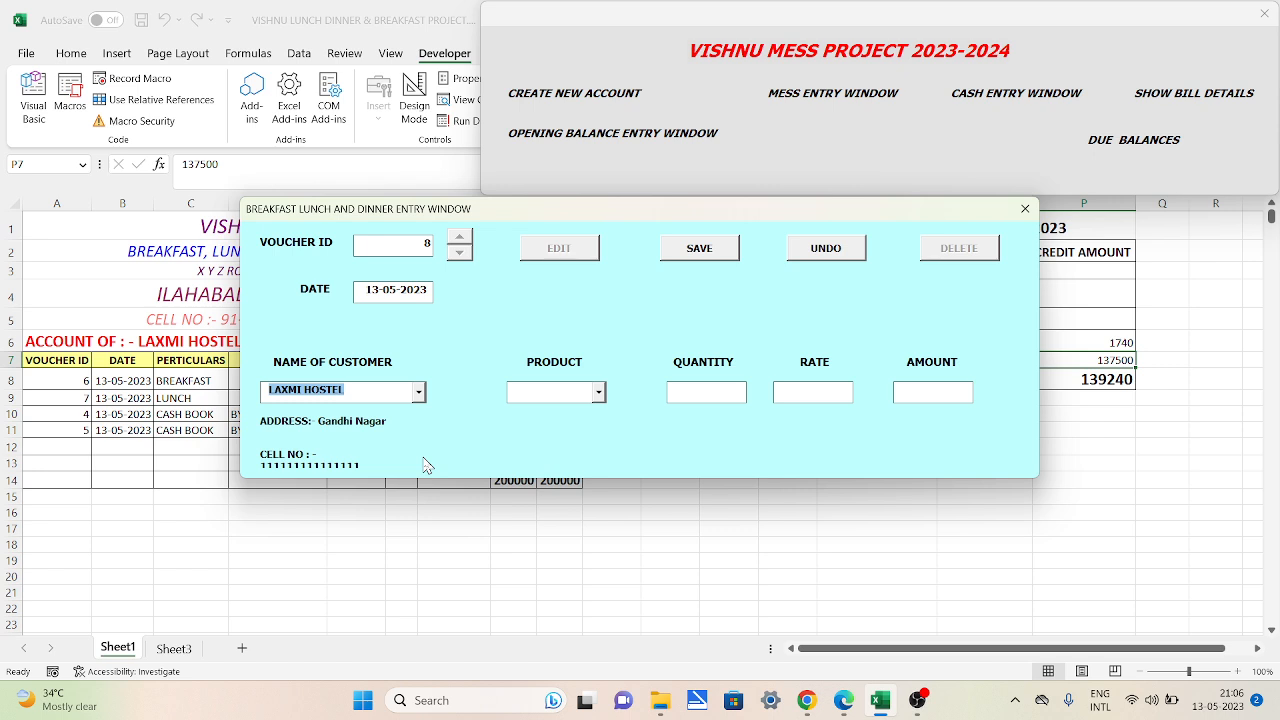
click(598, 393)
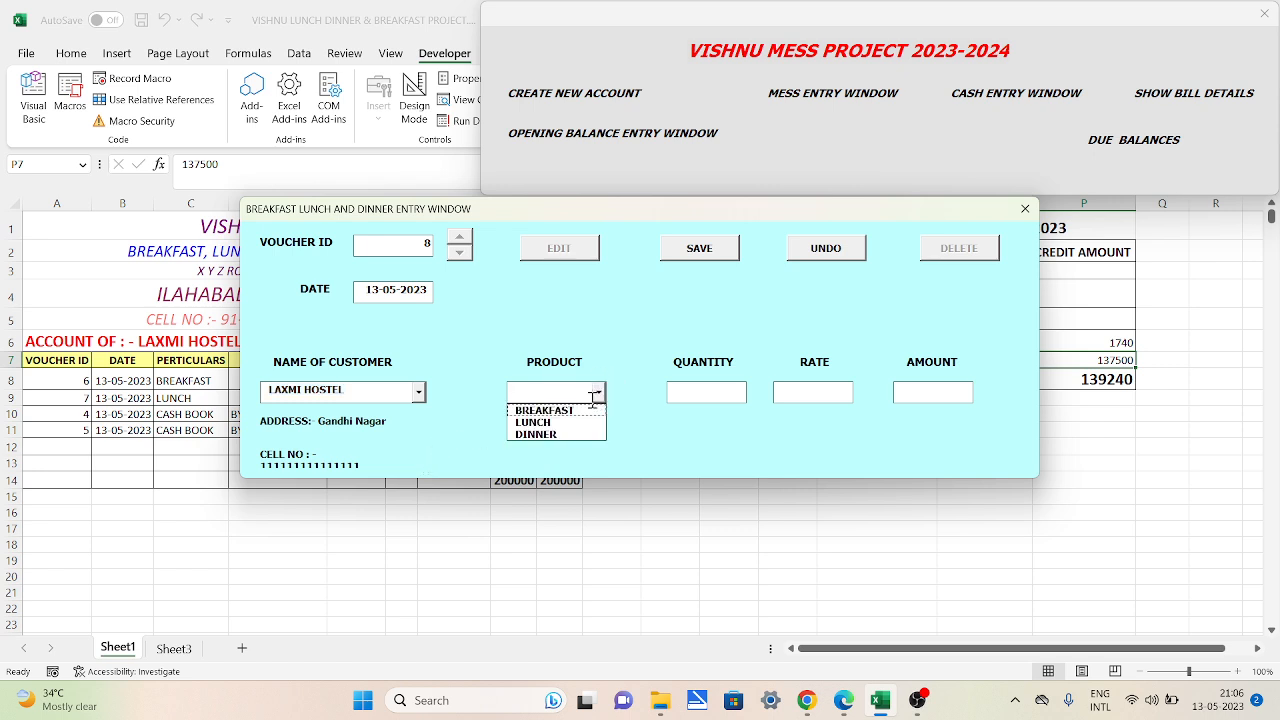
click(587, 435)
Enter a quantity of 400 at a rate of 90, save the dinner voucher and close the entry window.
click(690, 399)
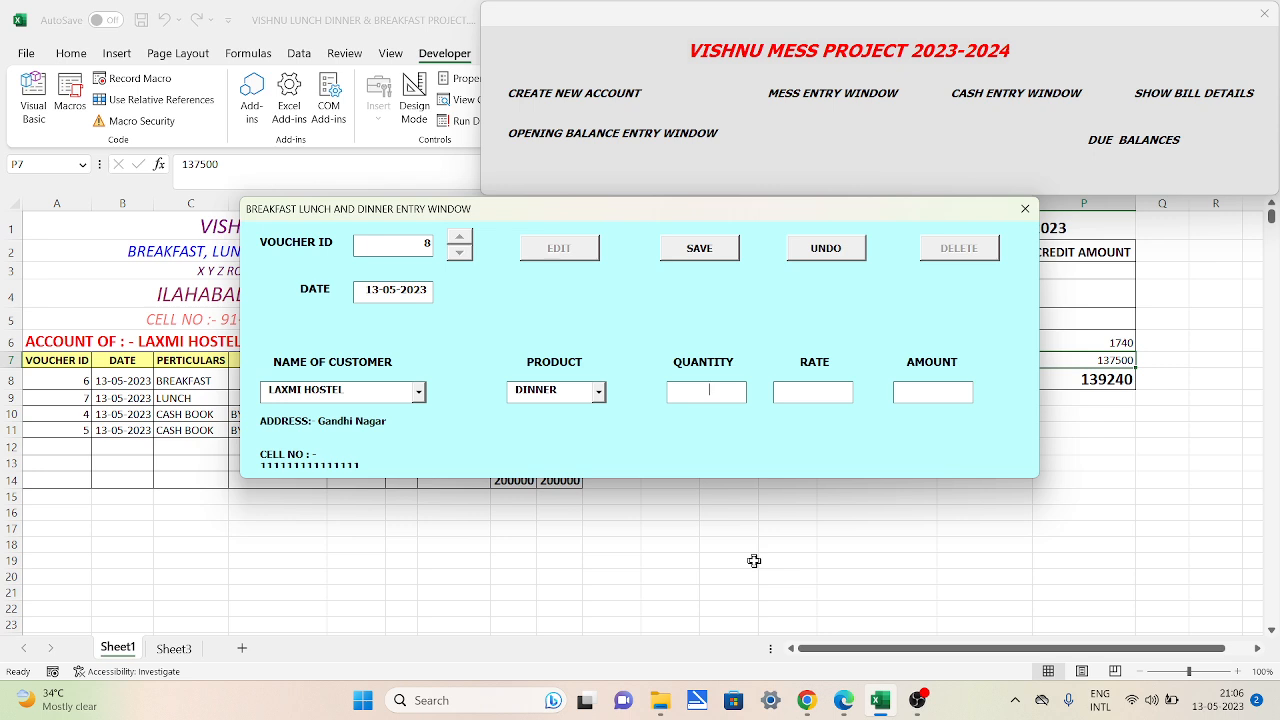
text(400)
text(90)
click(712, 252)
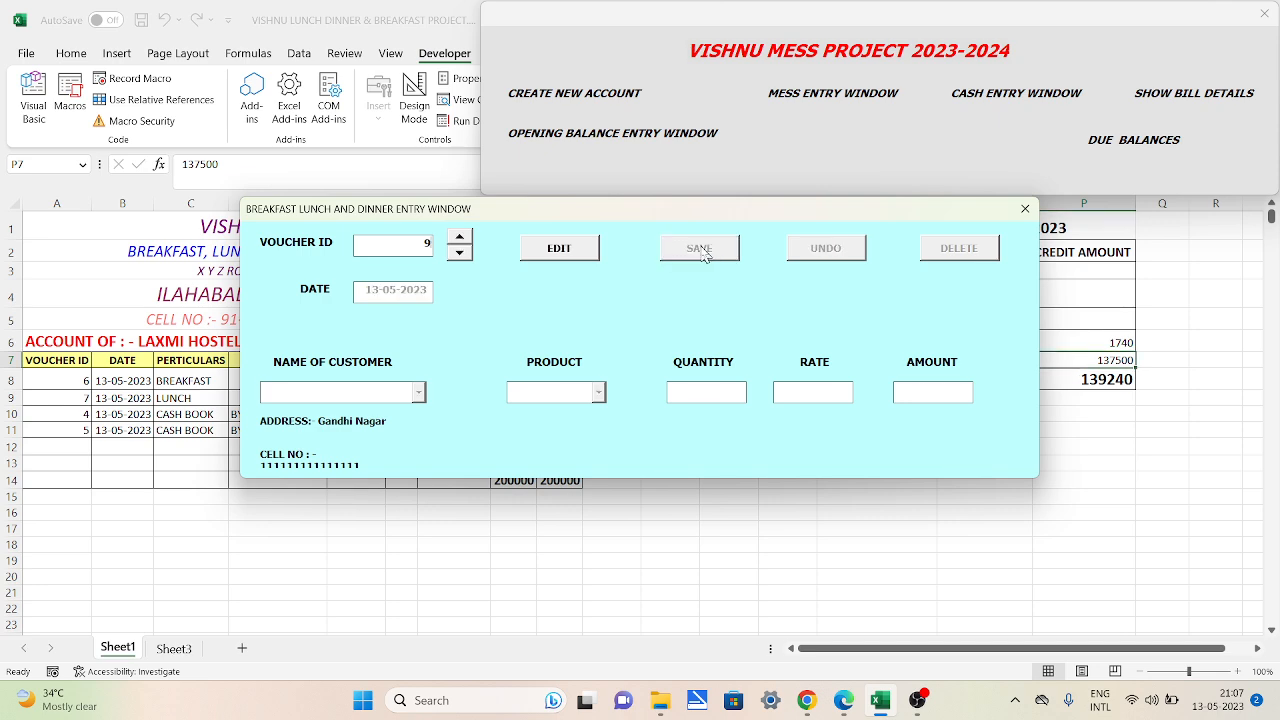
click(1025, 208)
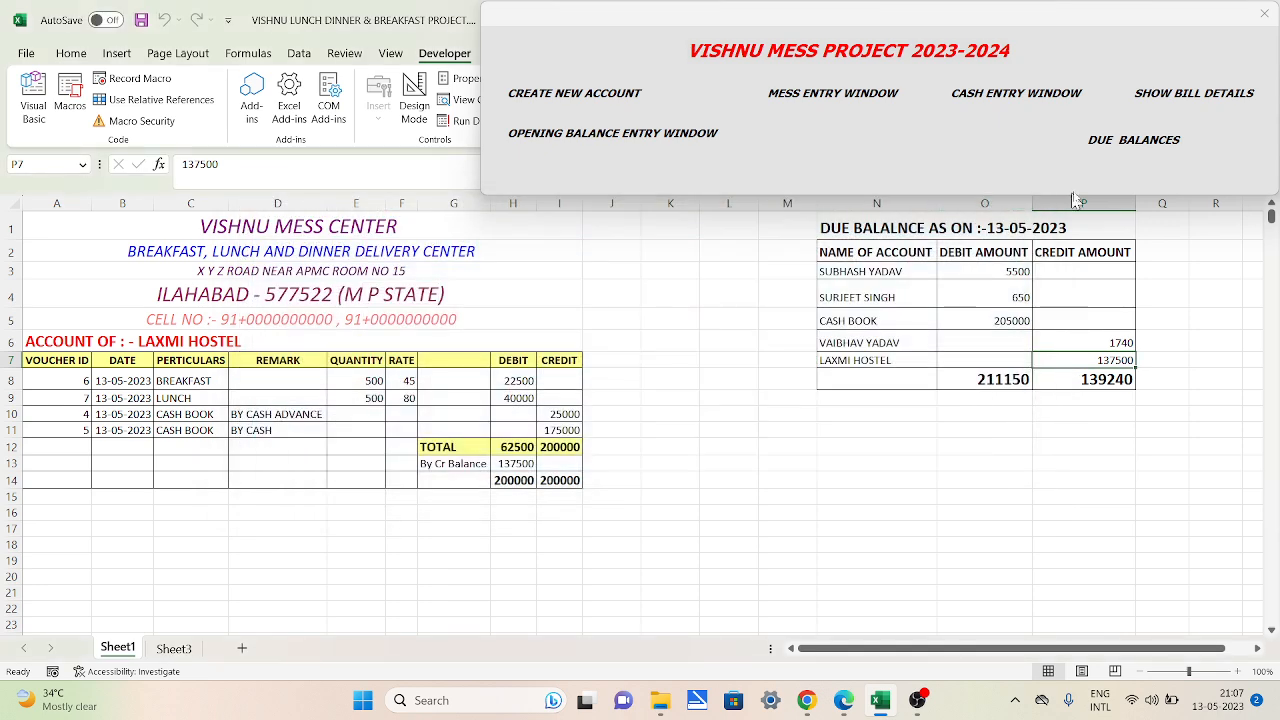
Open the bill book and show the LAXMI HOSTEL bill with the added dinner voucher.
click(1186, 91)
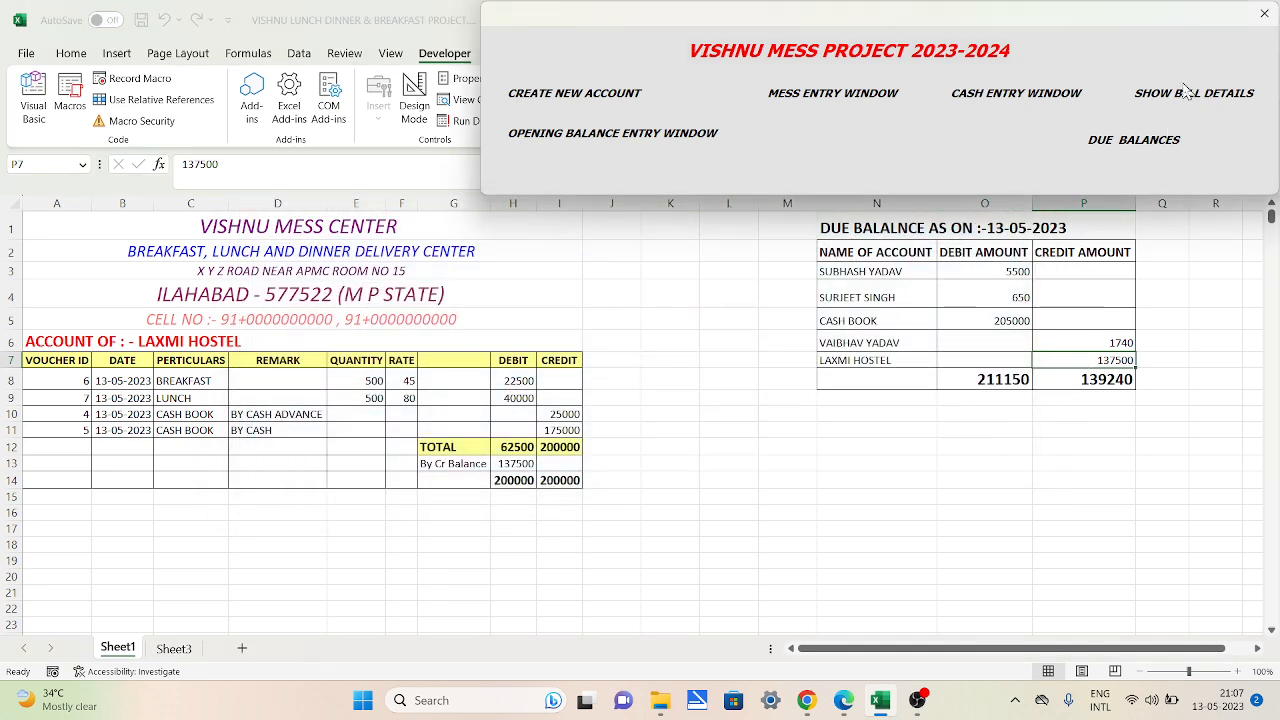
click(1179, 97)
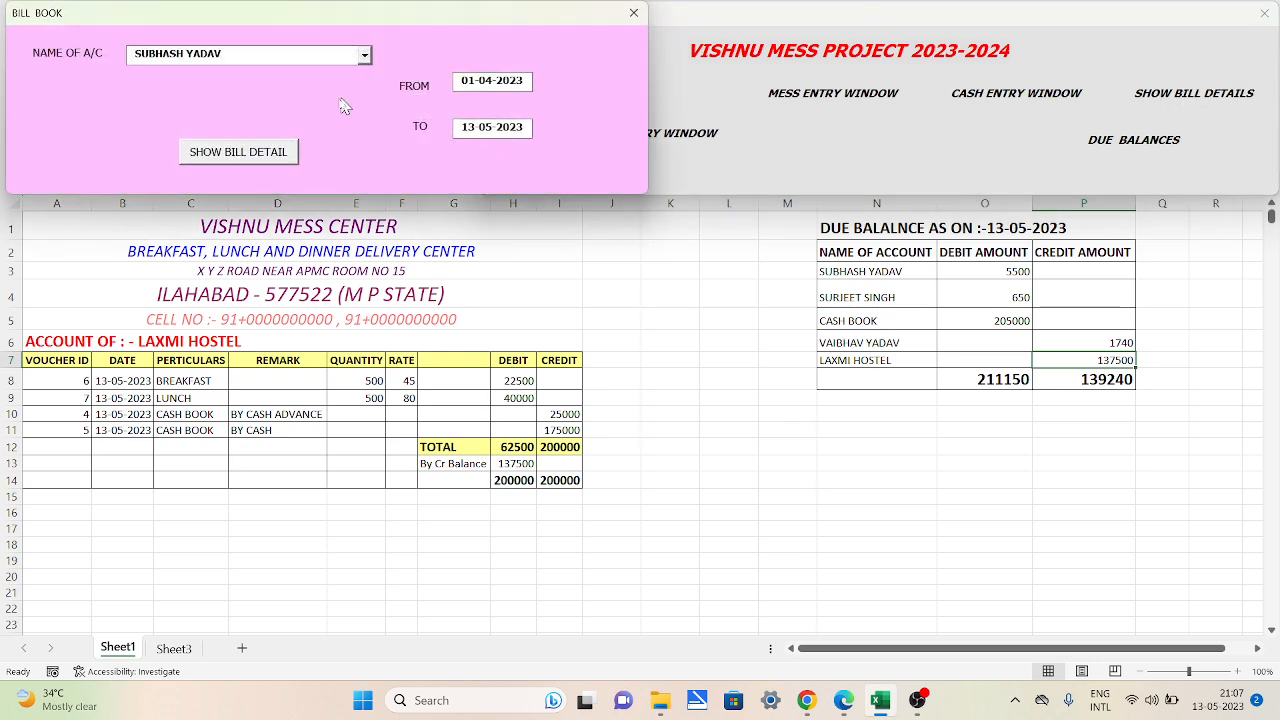
click(365, 55)
click(272, 120)
click(262, 156)
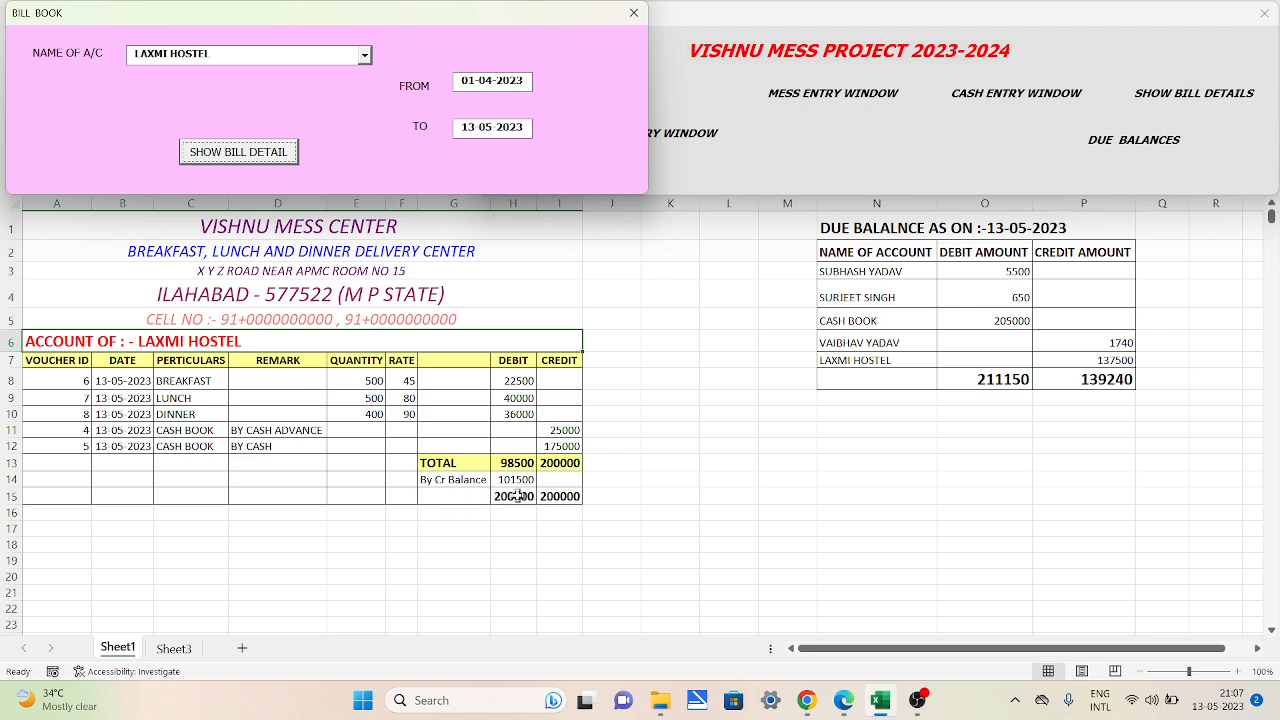
Update the due balances list with the dinner charge for LAXMI HOSTEL, and close the bill book.
click(1087, 374)
click(1086, 360)
click(1145, 140)
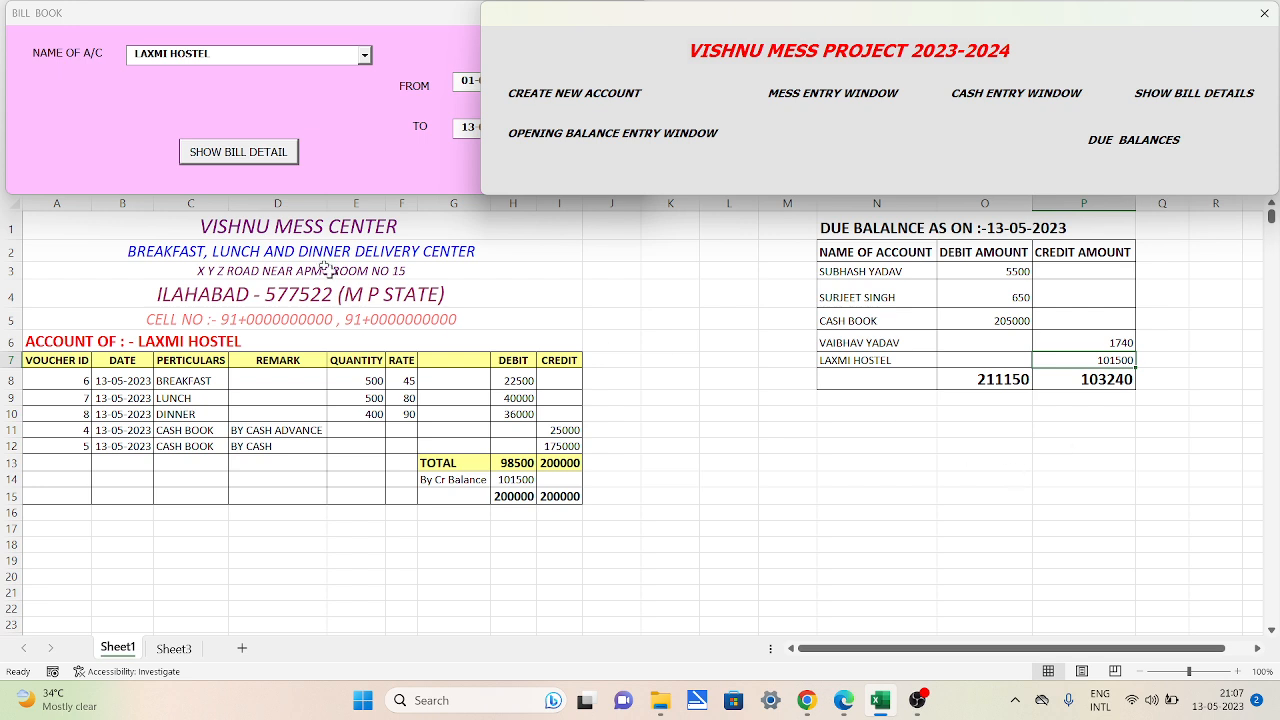
click(330, 156)
click(633, 13)
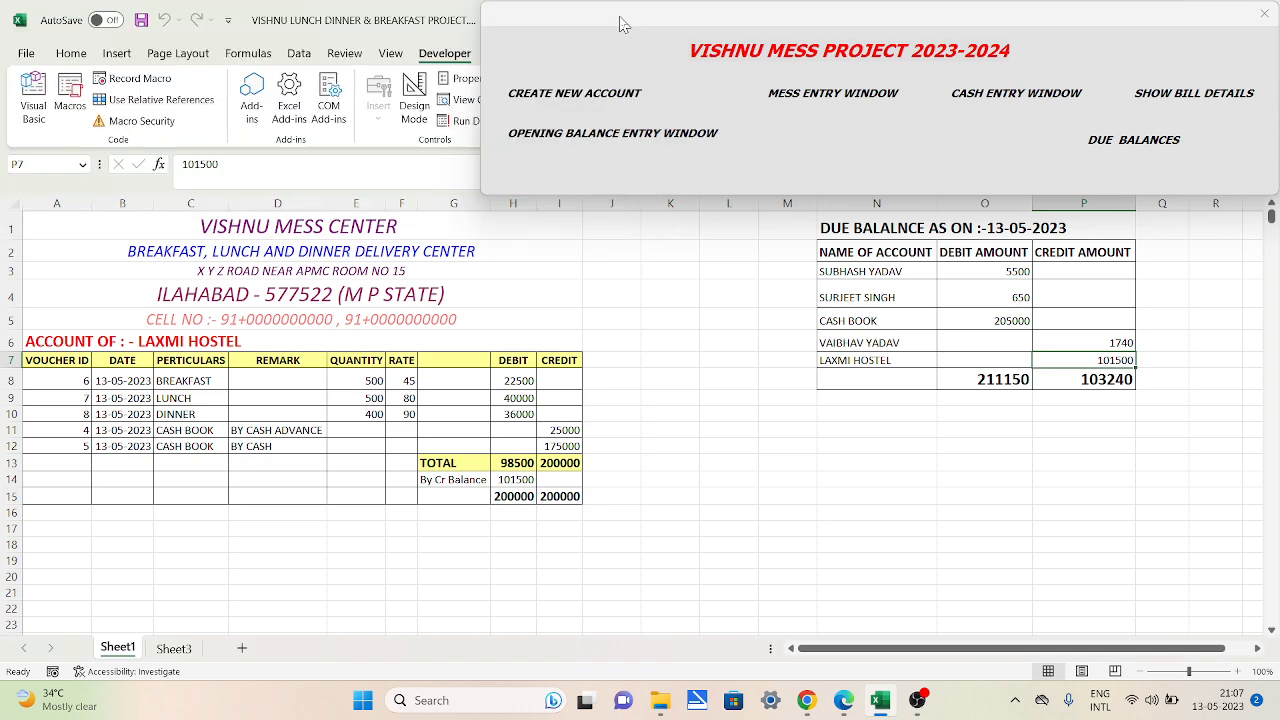
Find the LAXMI HOSTEL dinner voucher's row in the bill and open that voucher for editing in the mess entry window.
click(862, 94)
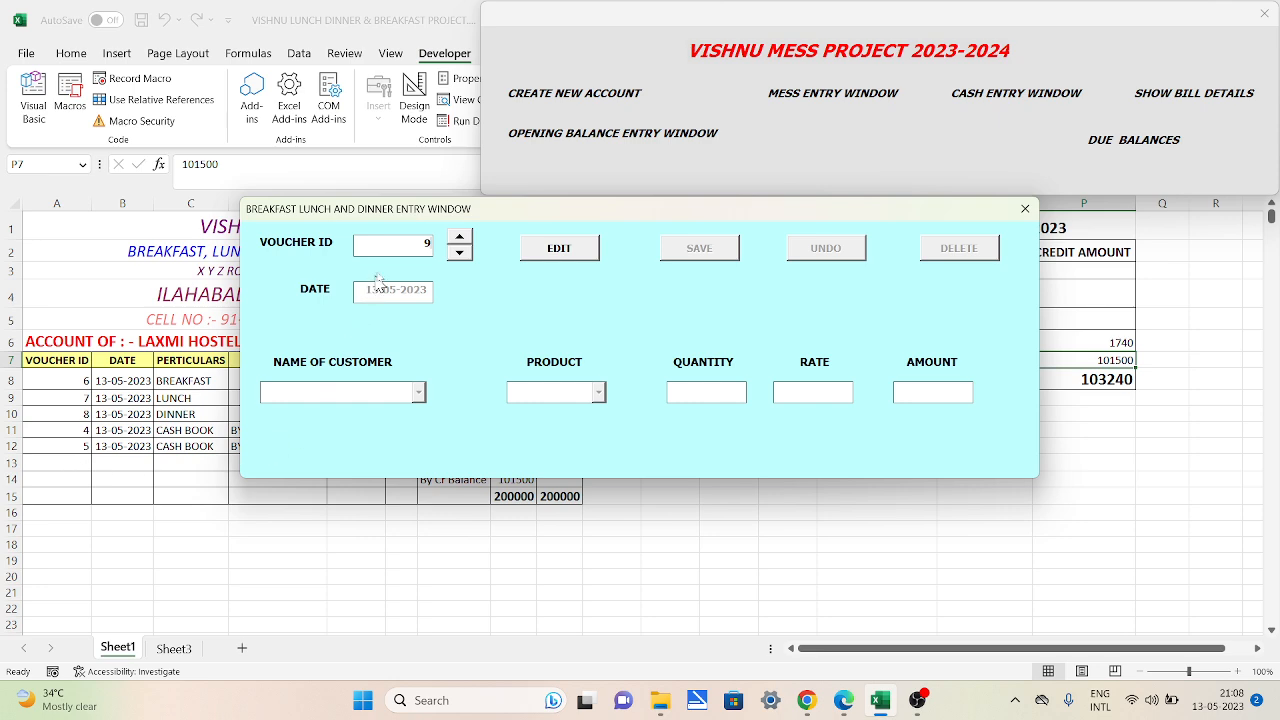
drag(415, 211, 427, 473)
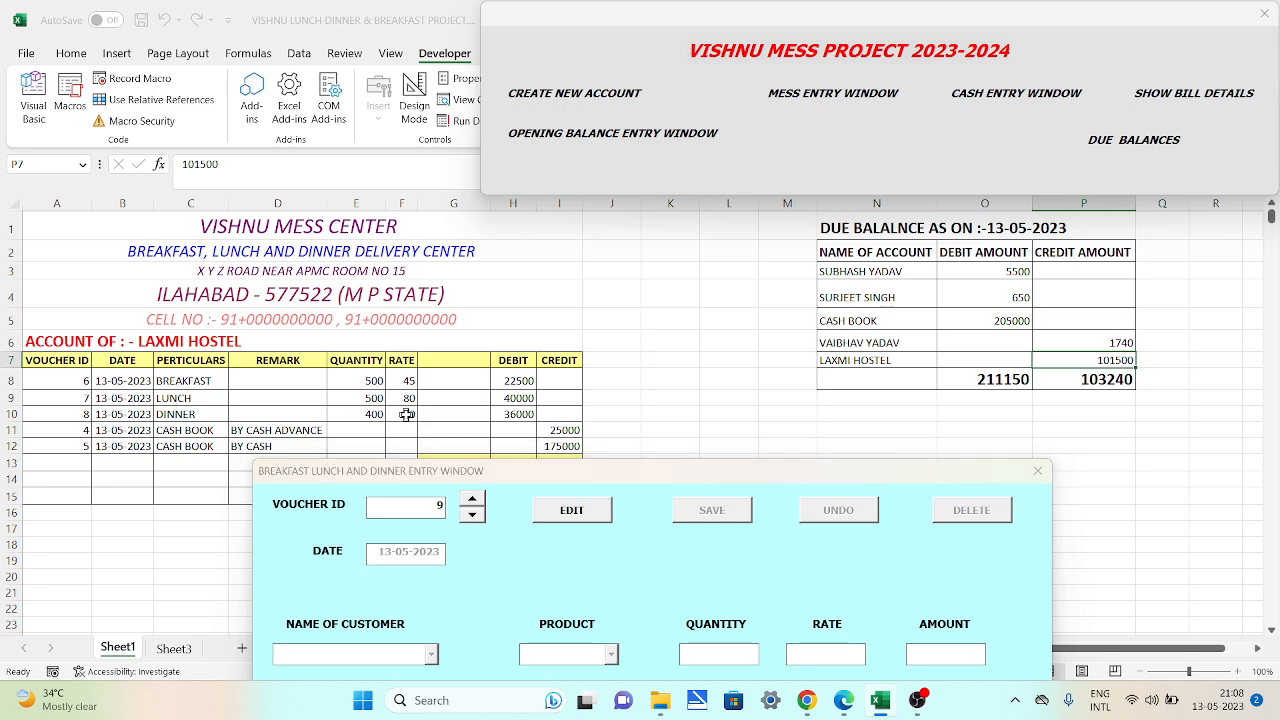
click(388, 414)
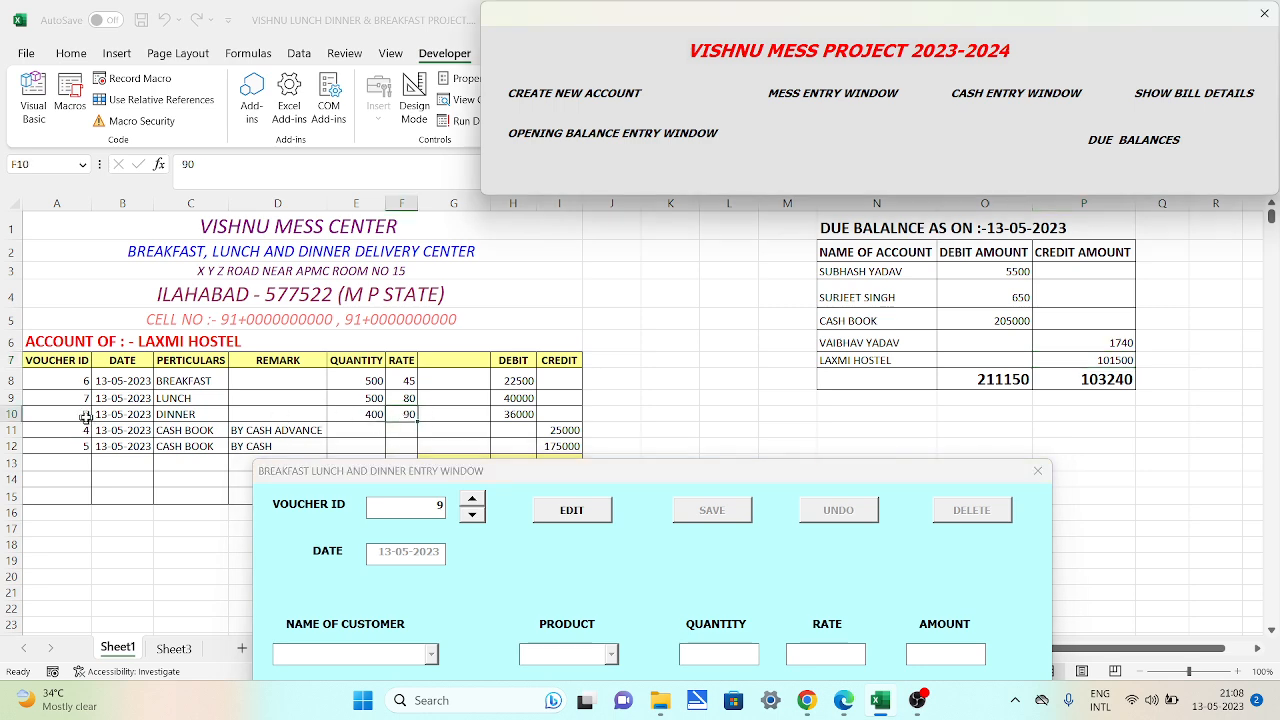
drag(509, 482, 523, 232)
click(486, 262)
click(568, 263)
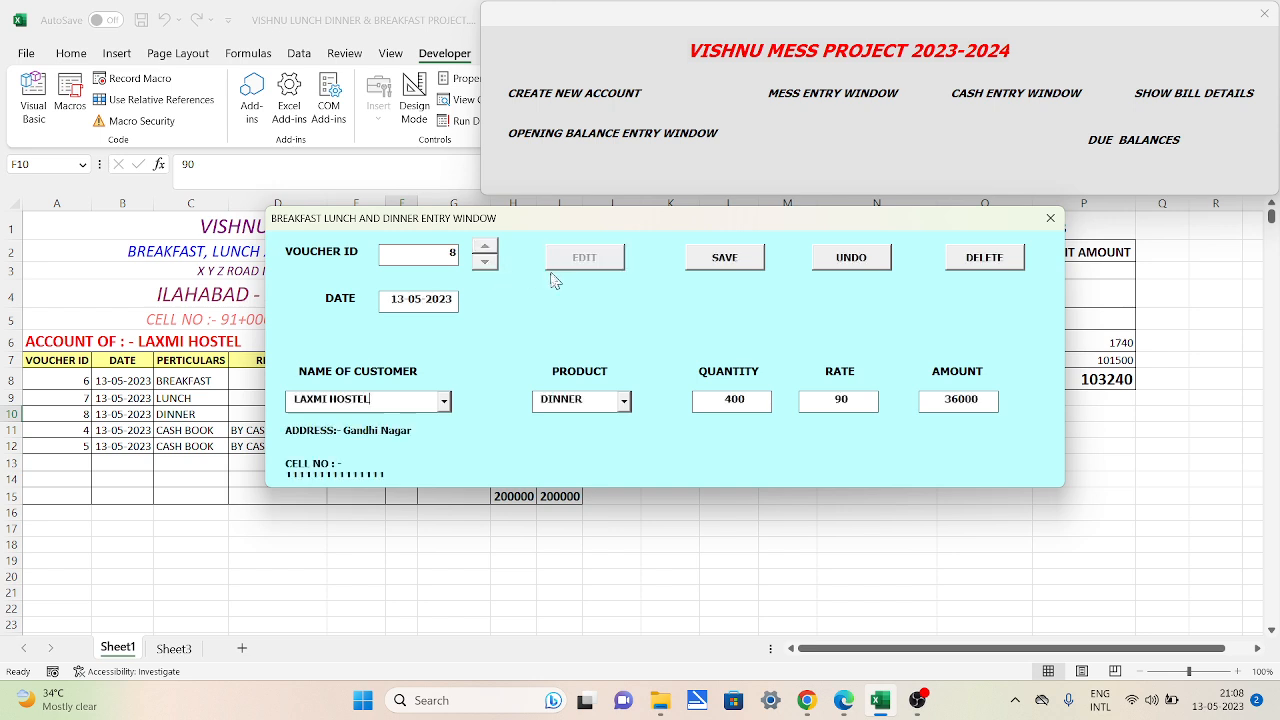
Set the dinner voucher's rate to 85, save it and close the entry window.
drag(853, 405, 818, 414)
text(85)
key(Tab)
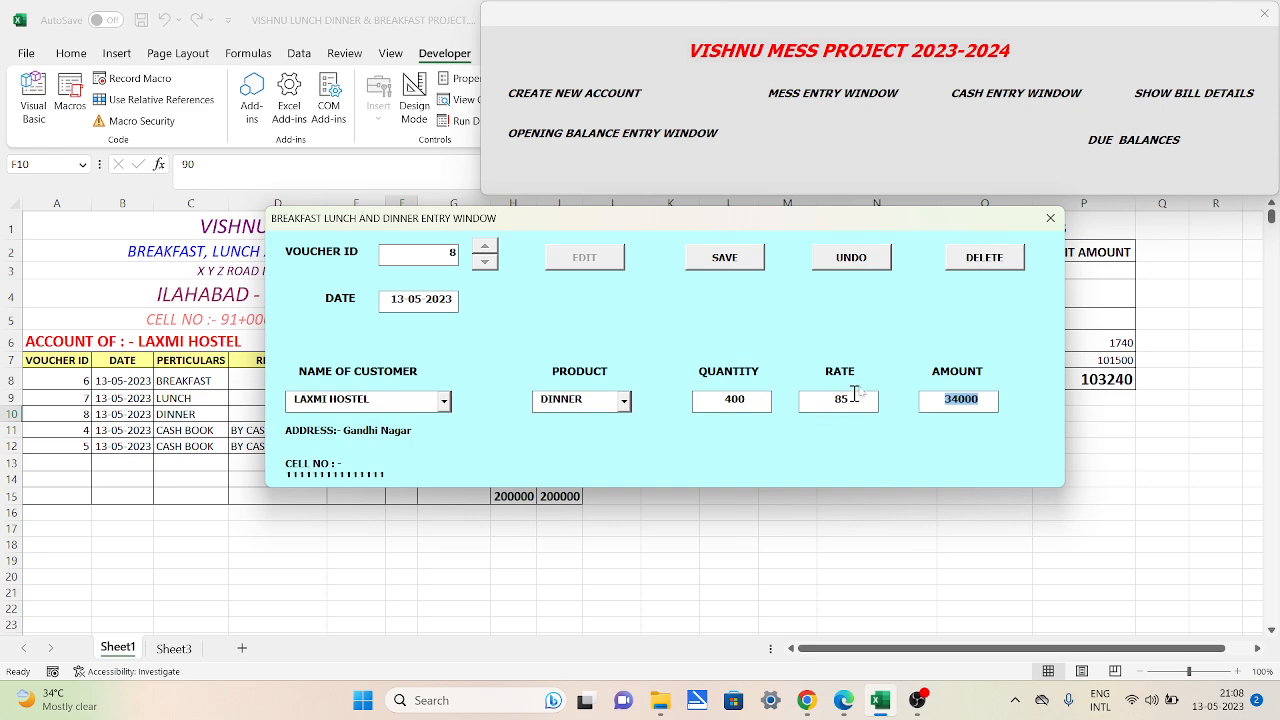
click(723, 262)
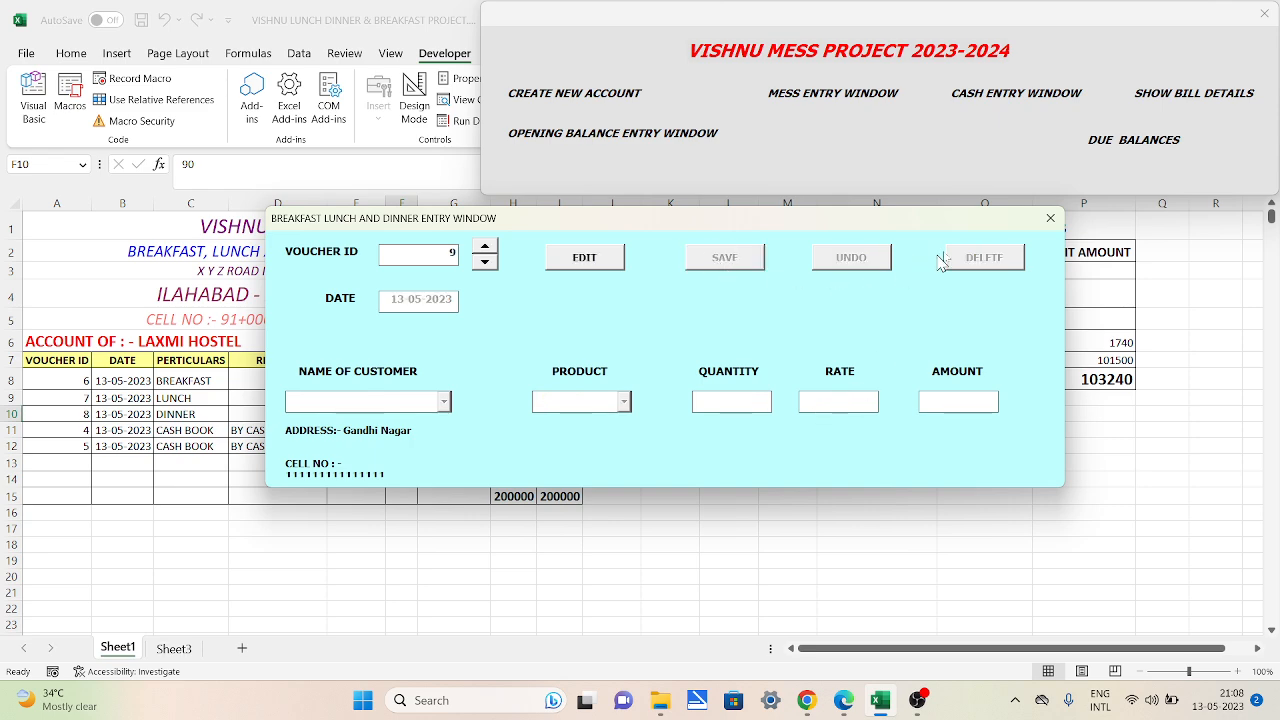
click(1052, 220)
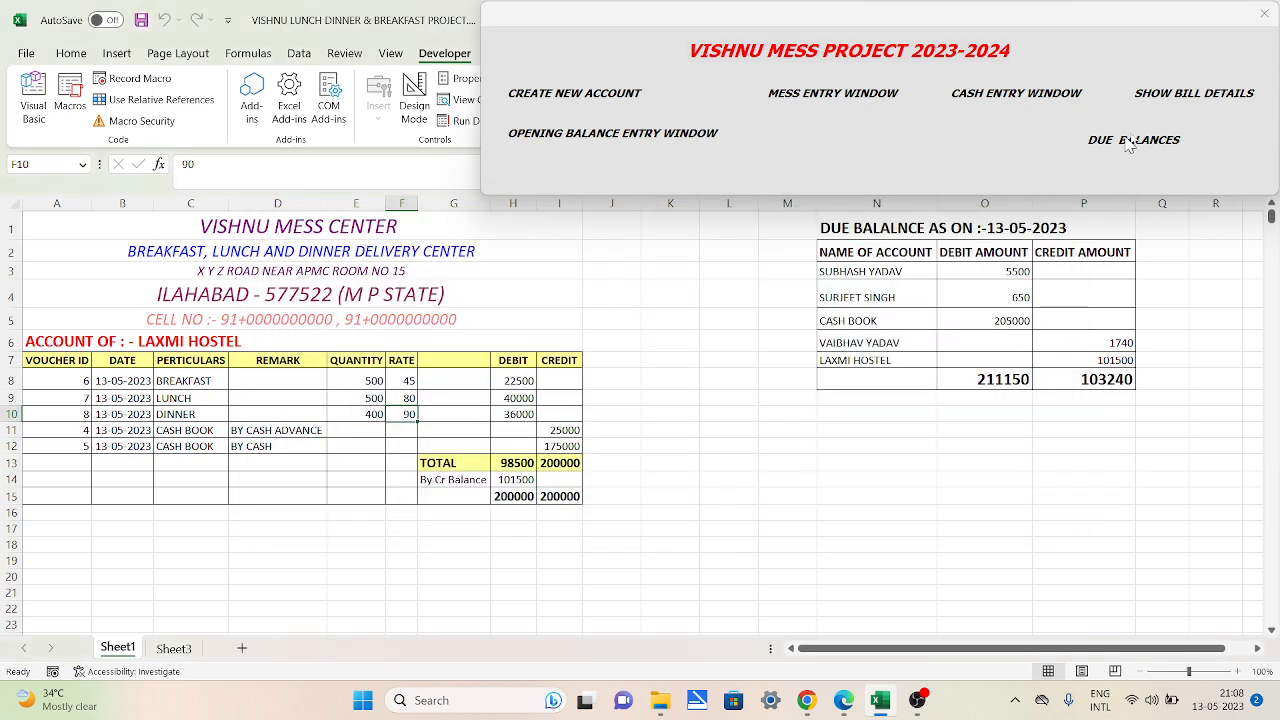
Show the LAXMI HOSTEL bill again to check the dinner row against the revised rate.
click(1189, 96)
click(364, 54)
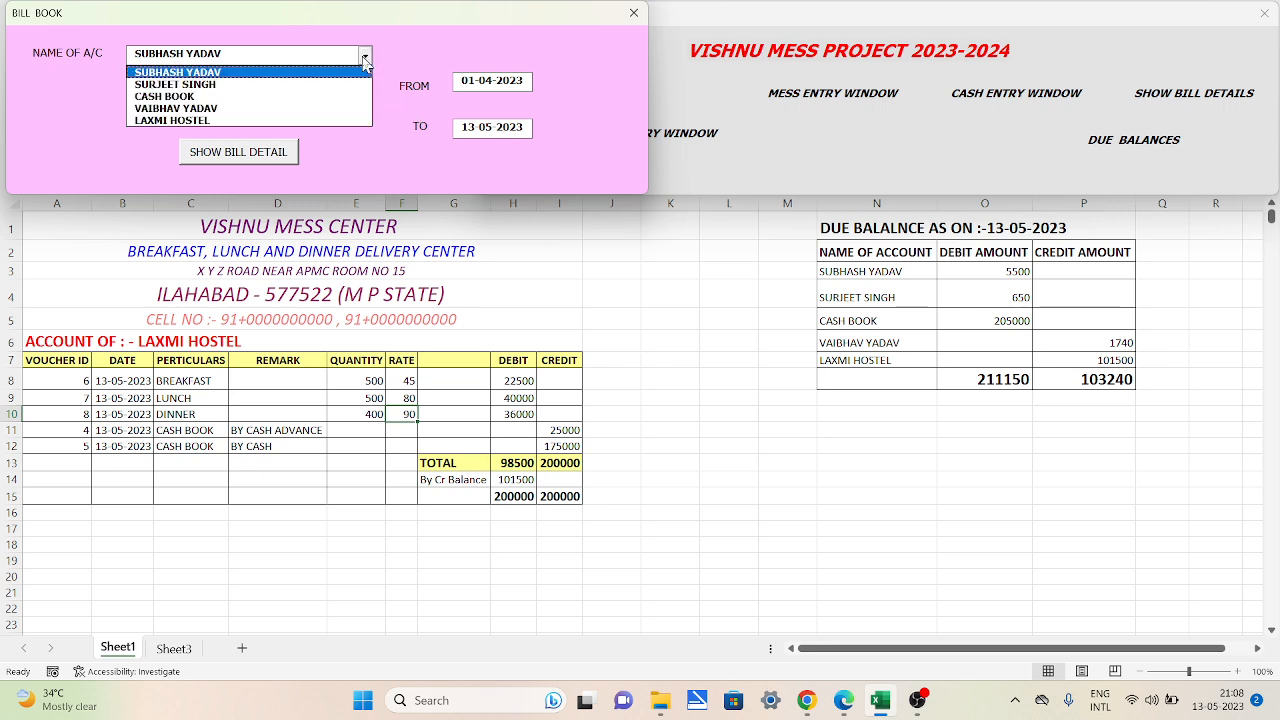
click(308, 121)
click(257, 160)
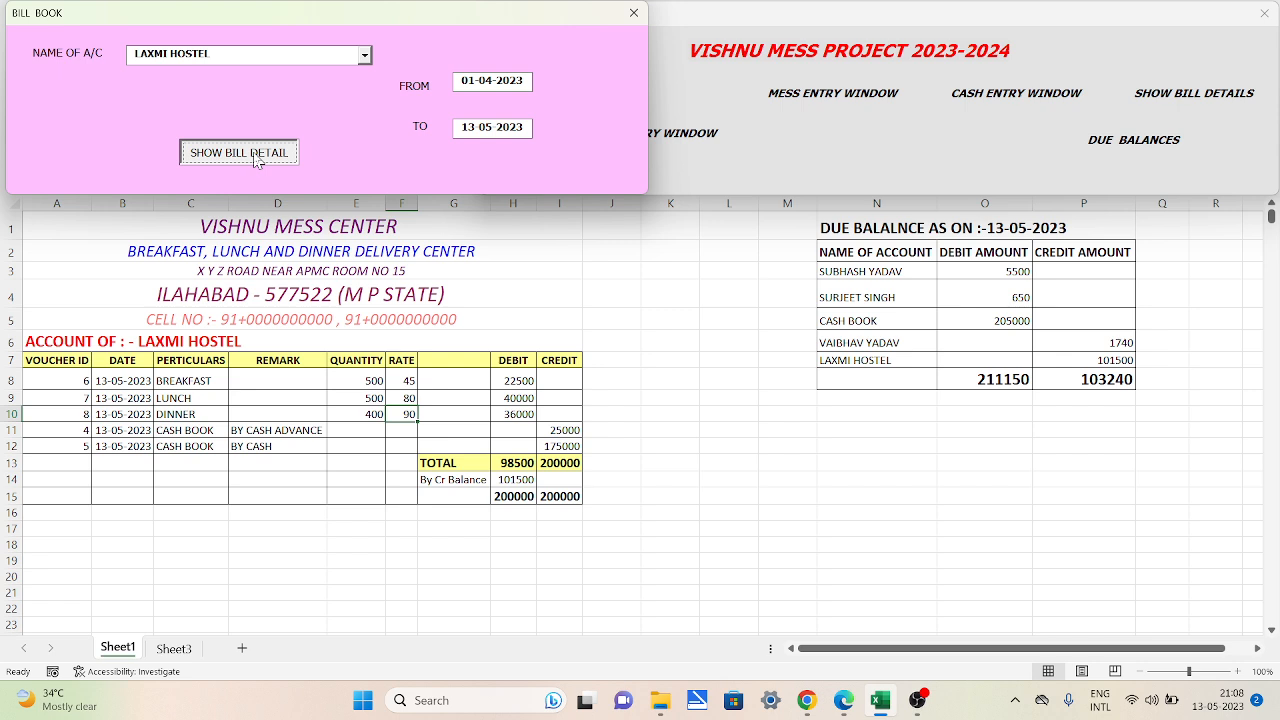
click(511, 417)
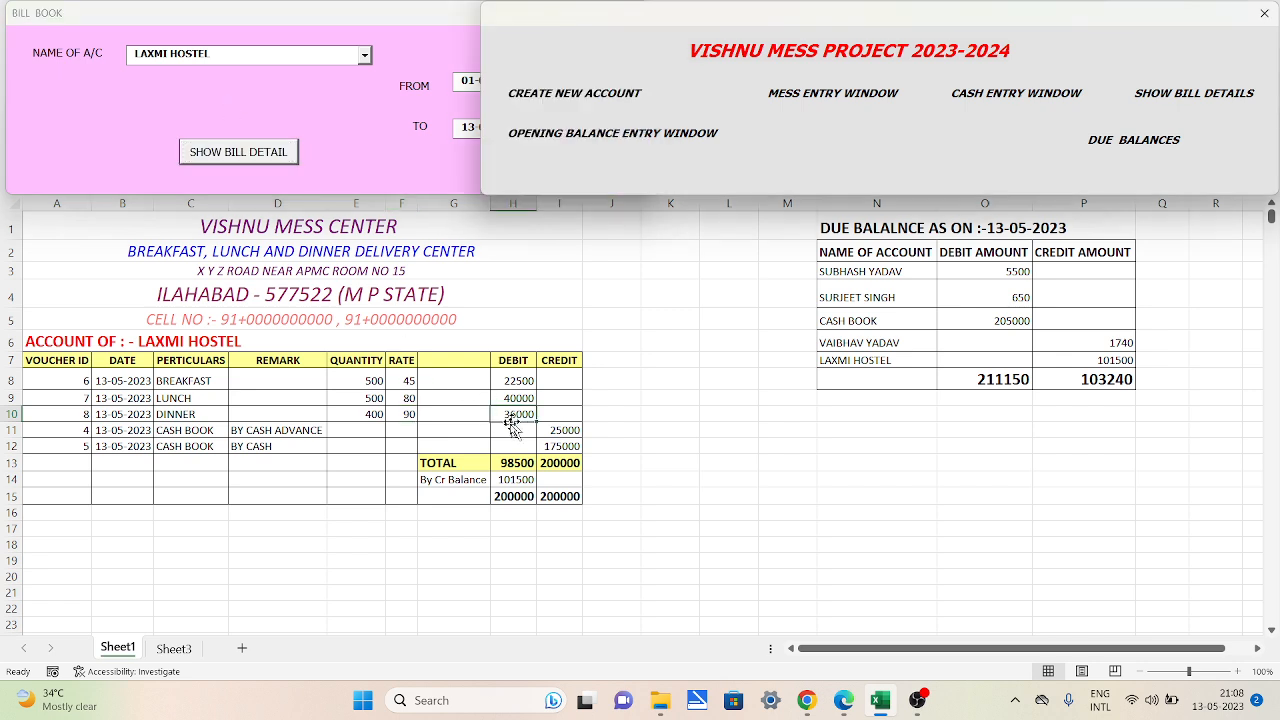
drag(511, 417, 512, 399)
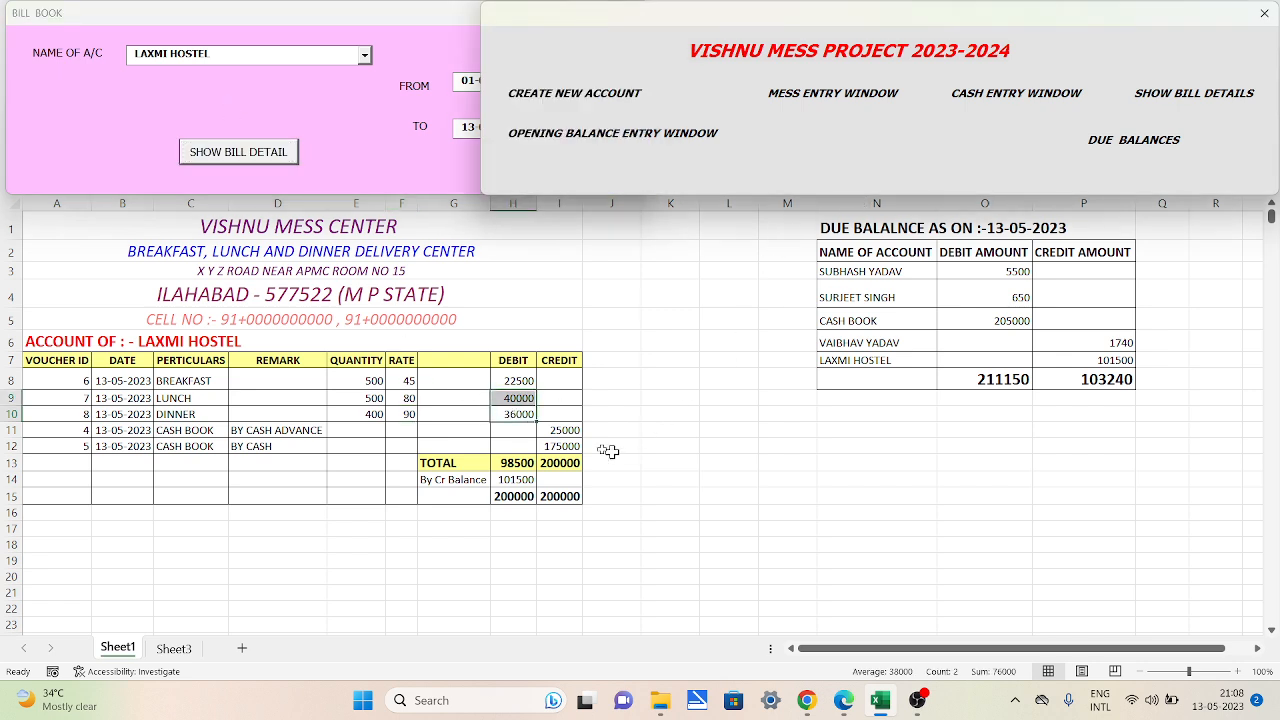
click(516, 415)
click(252, 165)
click(252, 165)
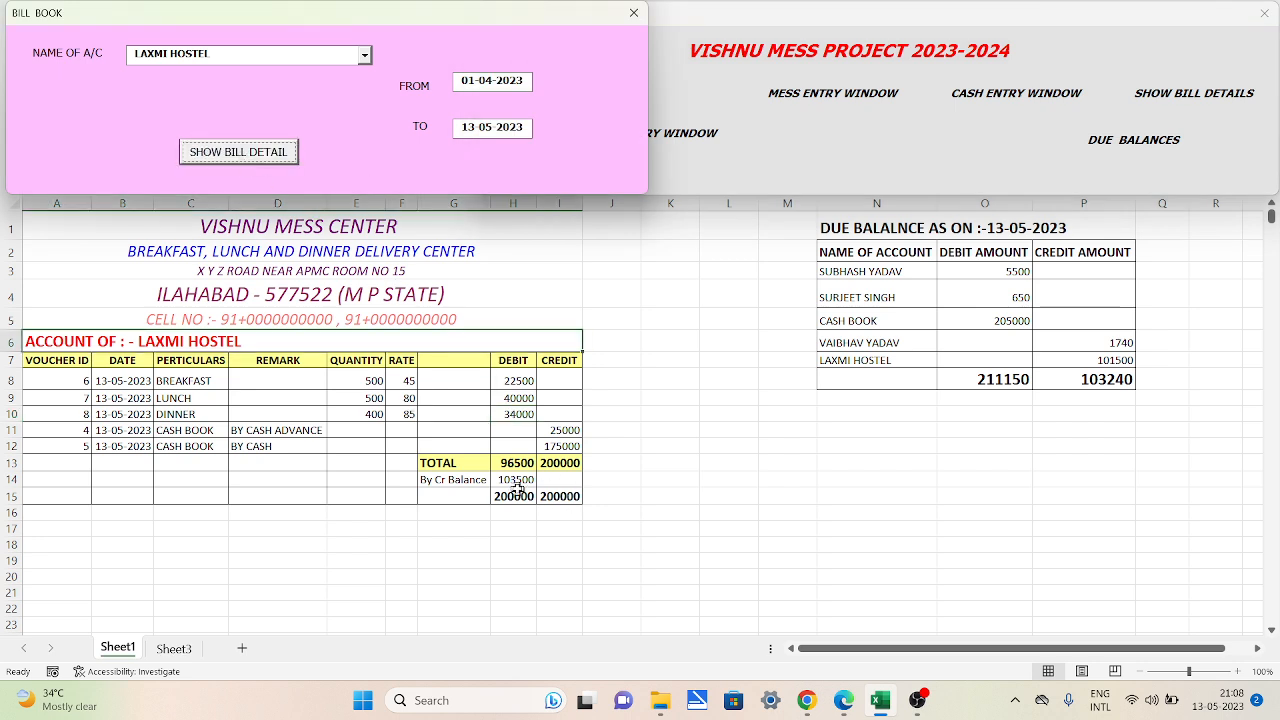
Refresh the due balances for the revised dinner amount, and close the project menu window and the bill book.
click(1152, 148)
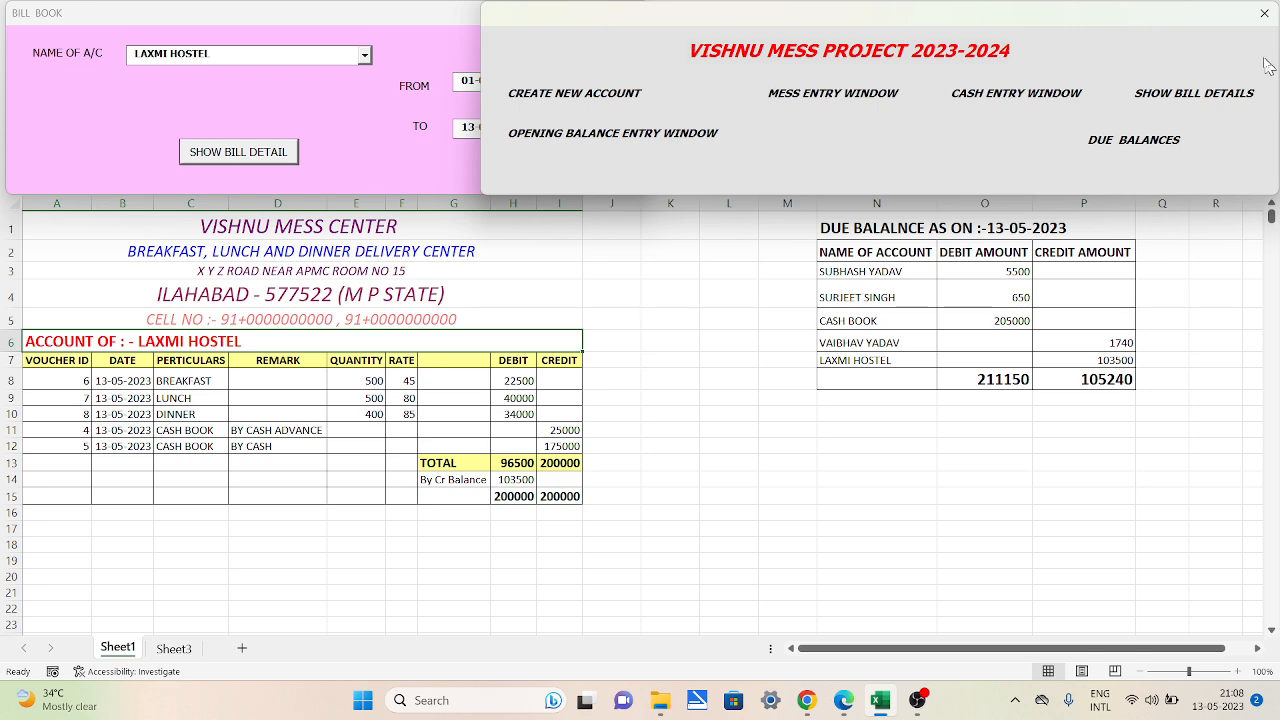
click(1263, 14)
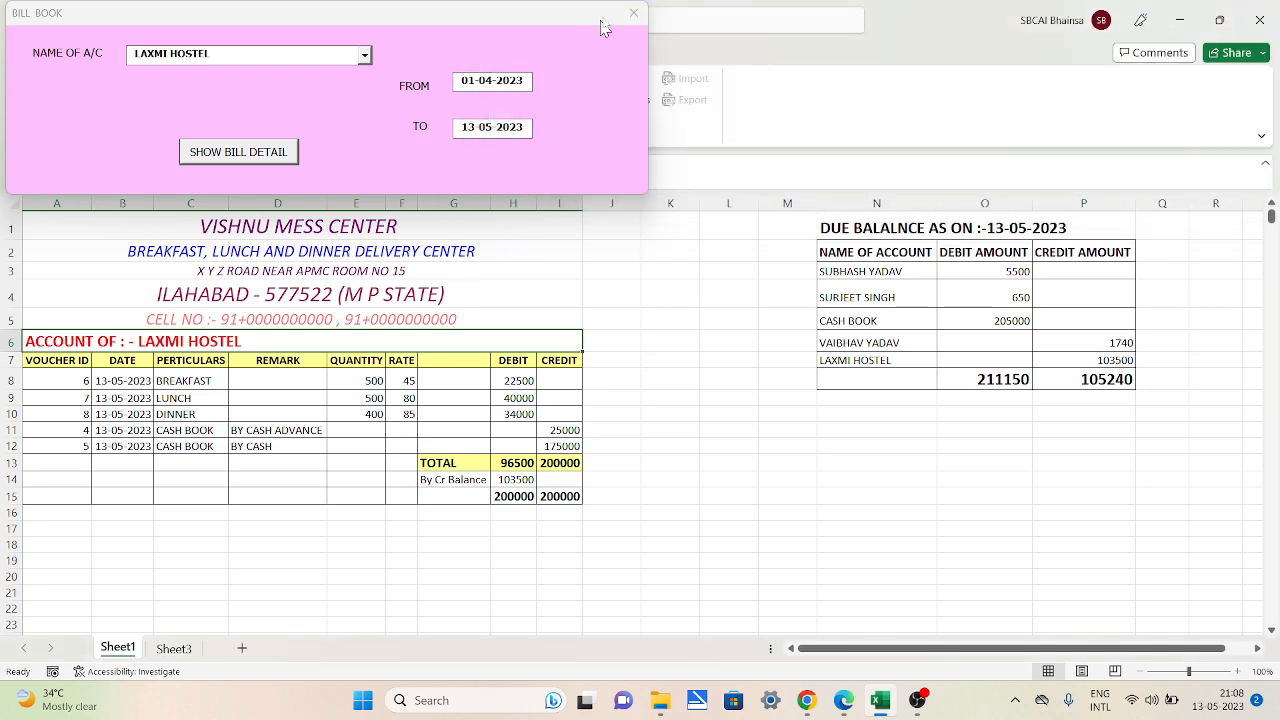
click(633, 12)
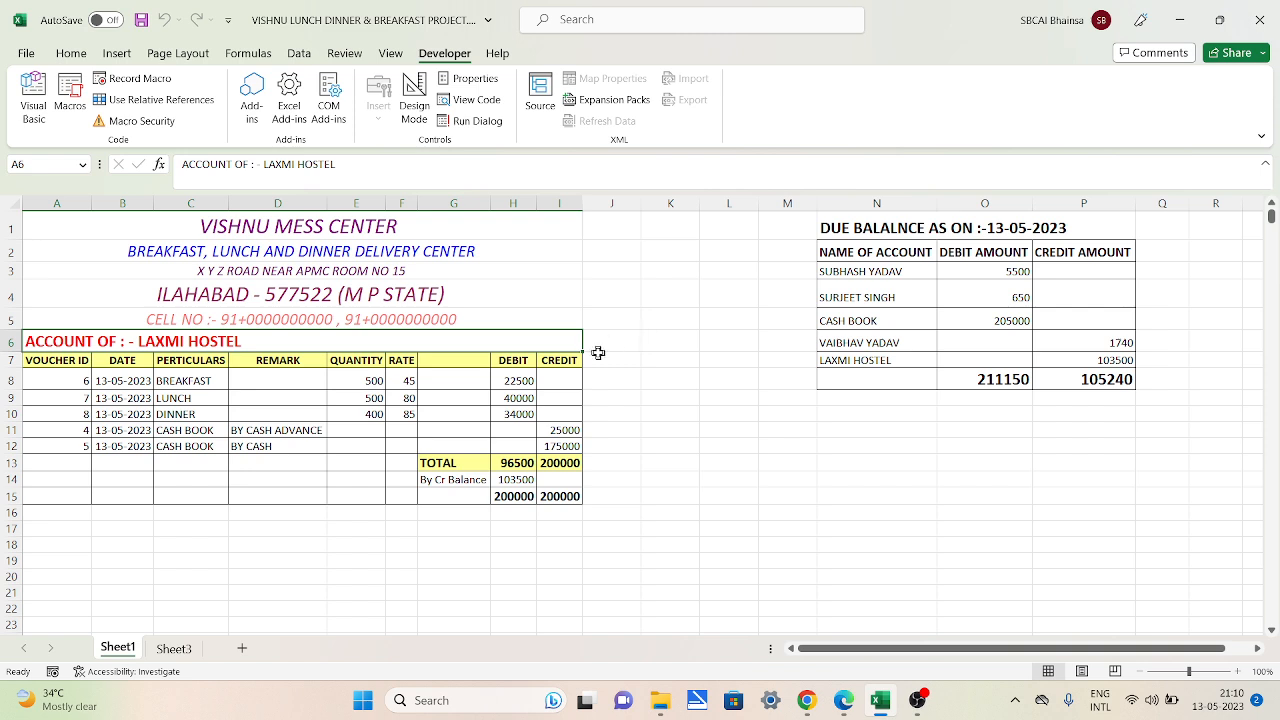
Reopen the VISHNU MESS PROJECT 2023-2024 menu window and move it toward the middle of the sheet.
click(676, 377)
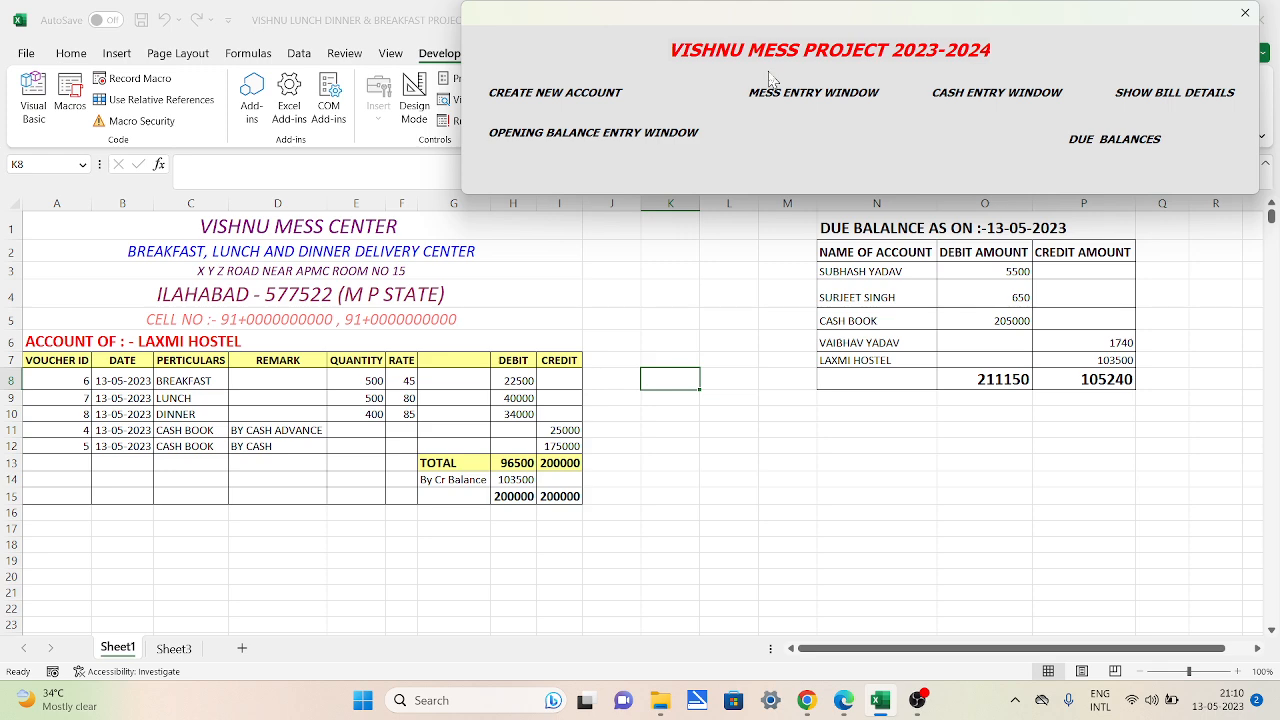
drag(800, 17, 566, 35)
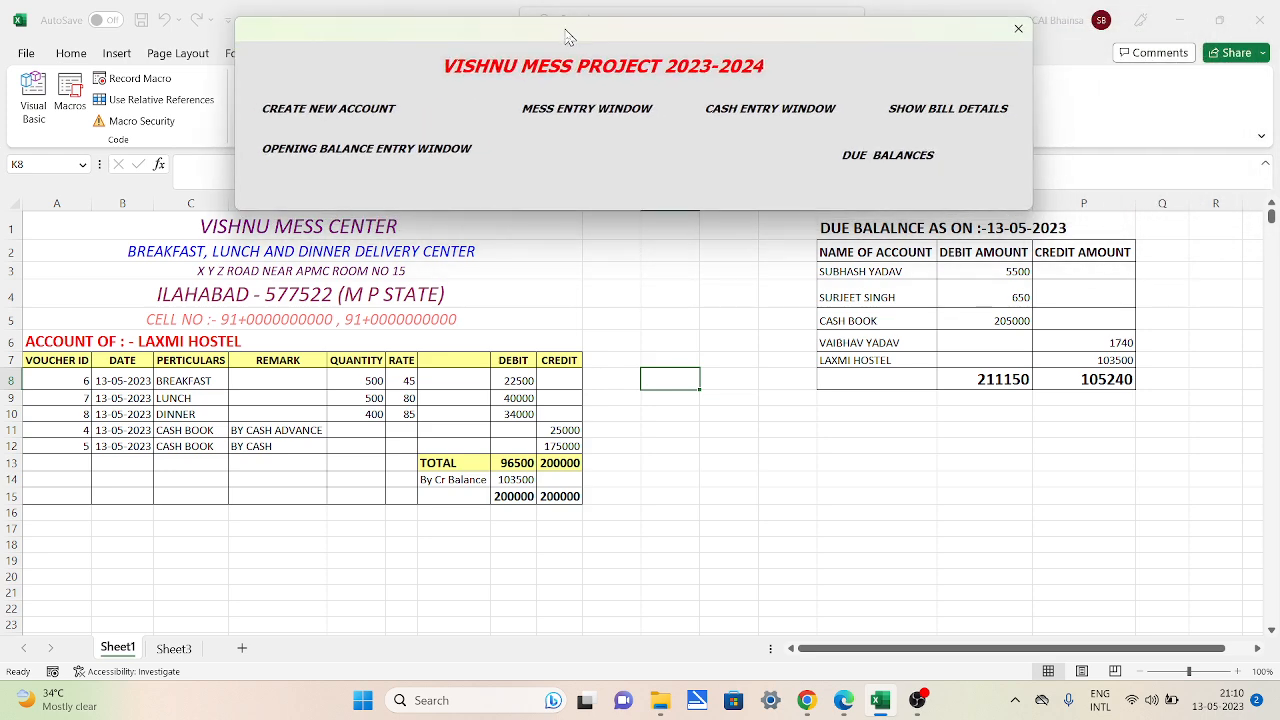